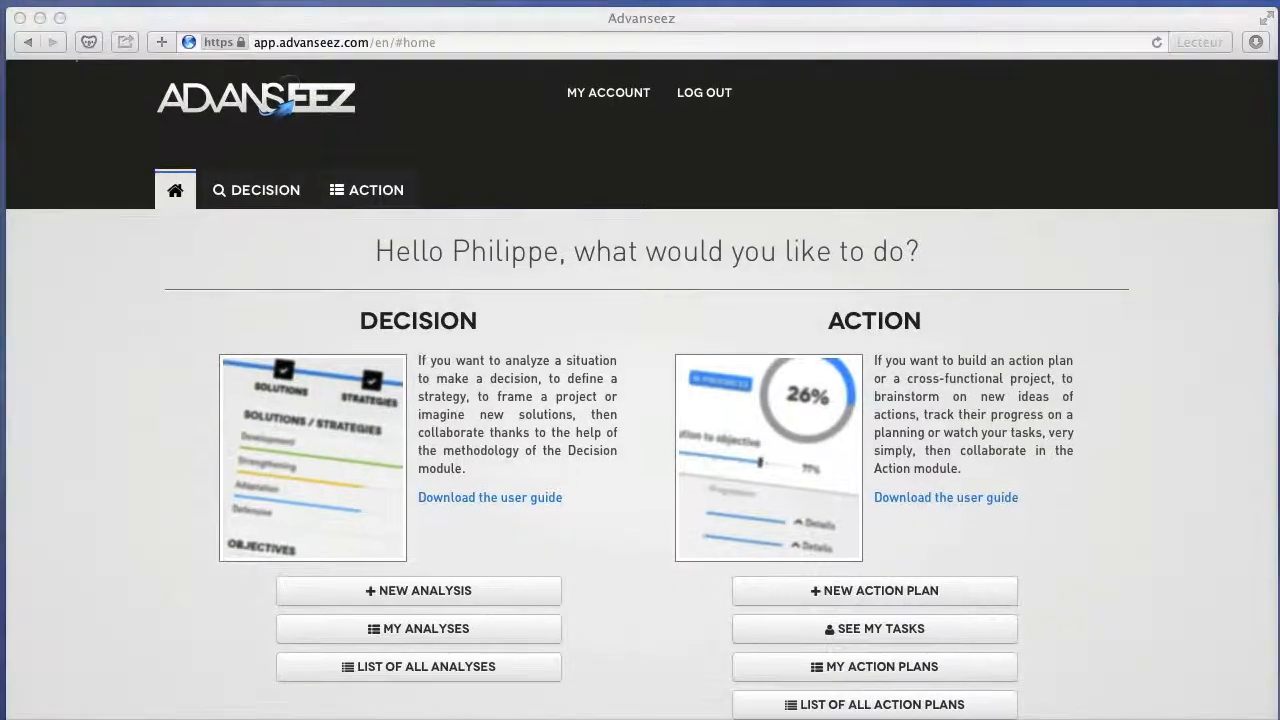
Open the Decision module's analyses overview and view the team members of the "PH - Exemple" analysis.
left_click(262, 190)
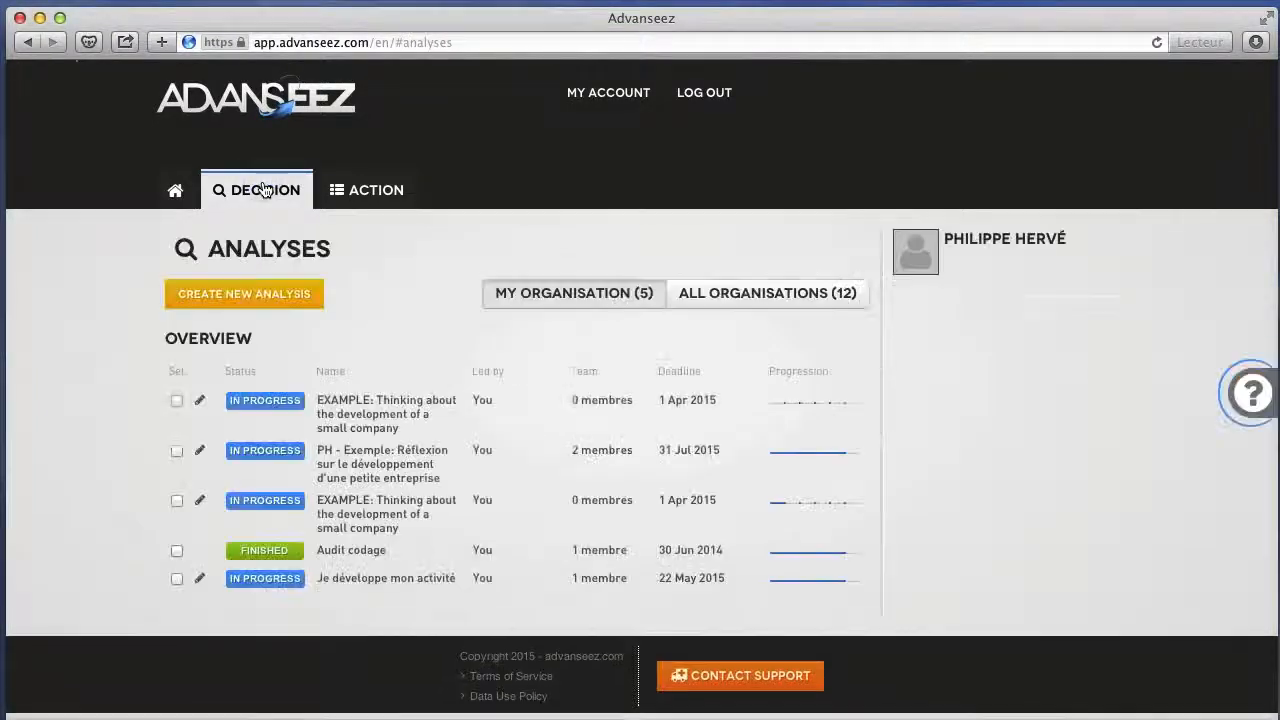
left_click(355, 192)
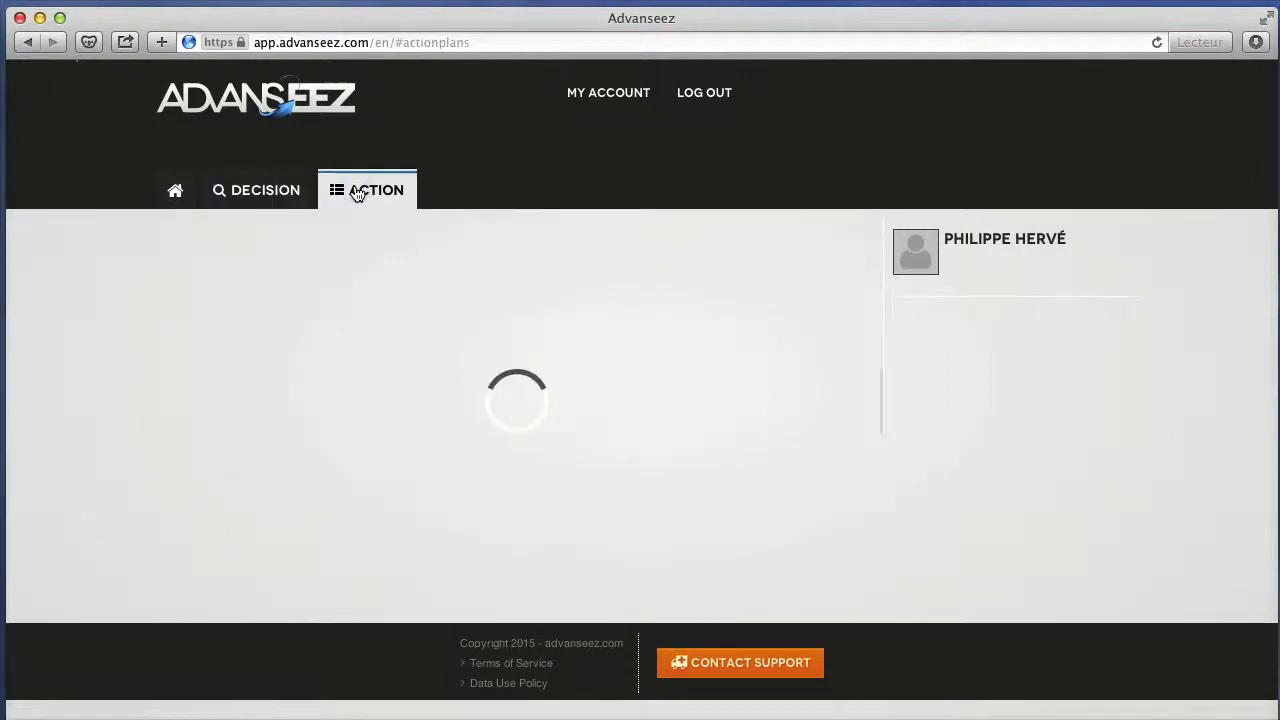
left_click(270, 194)
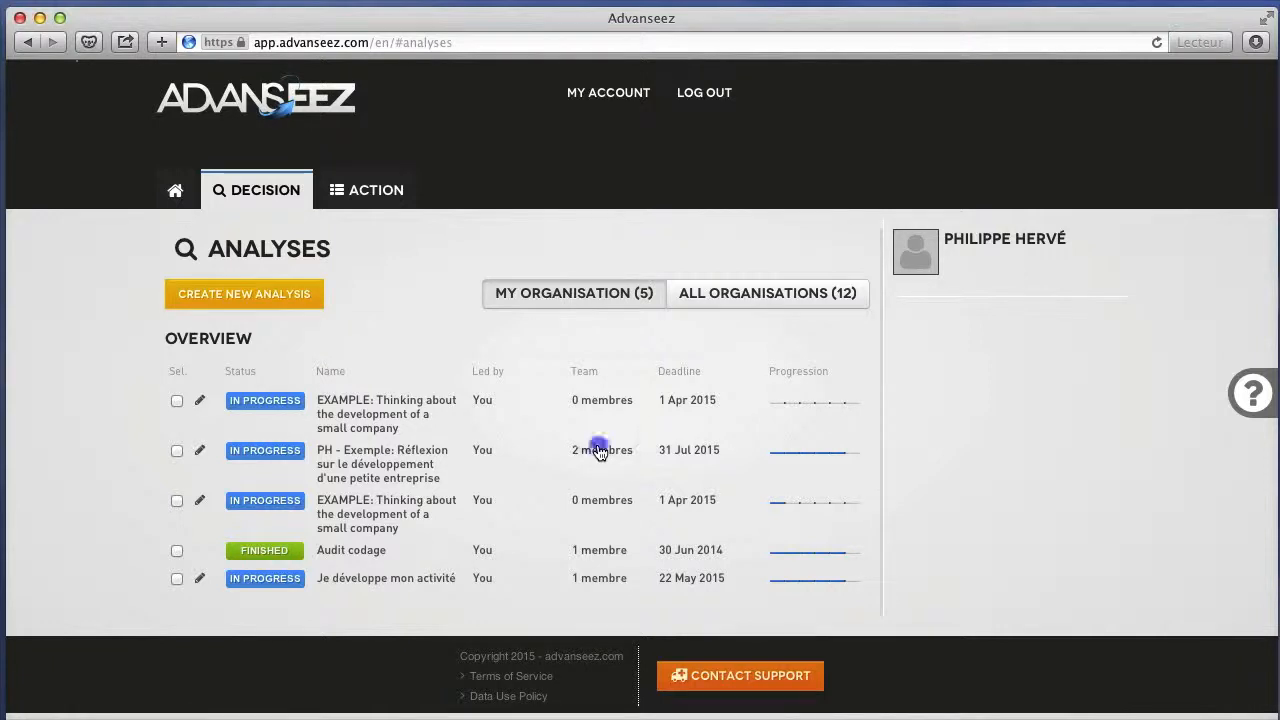
mouse_move(600, 453)
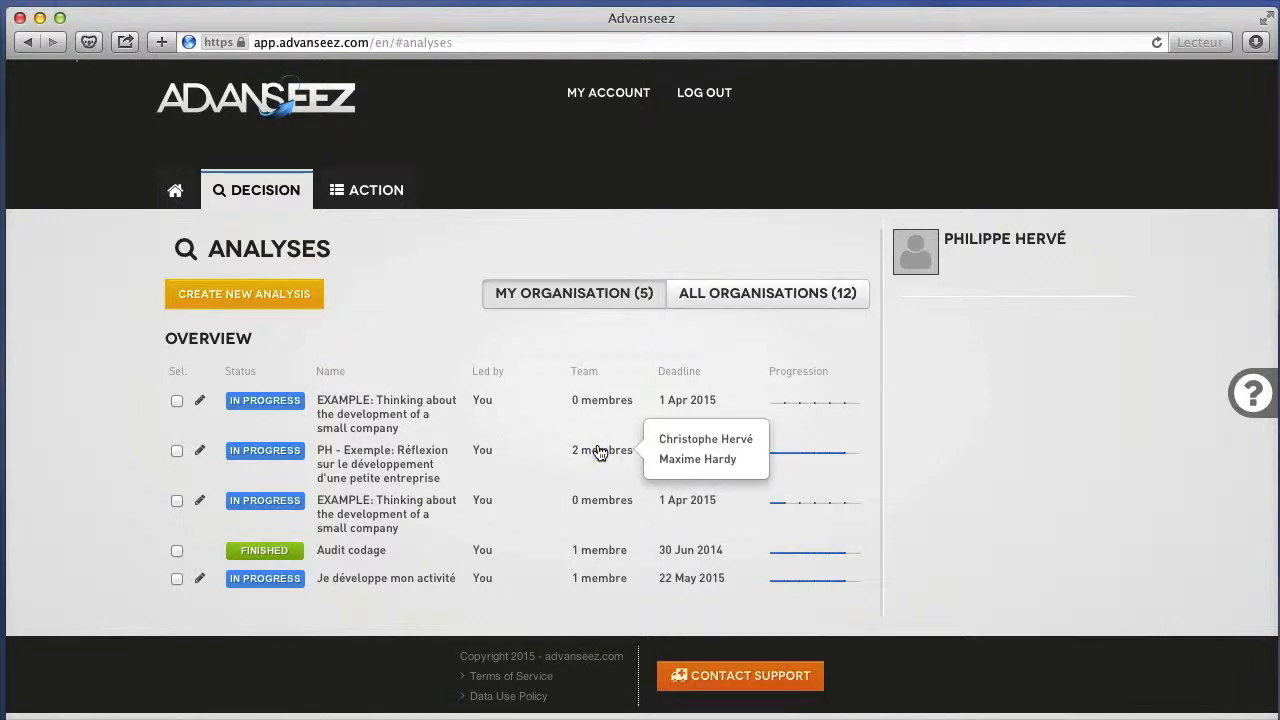
left_click(177, 452)
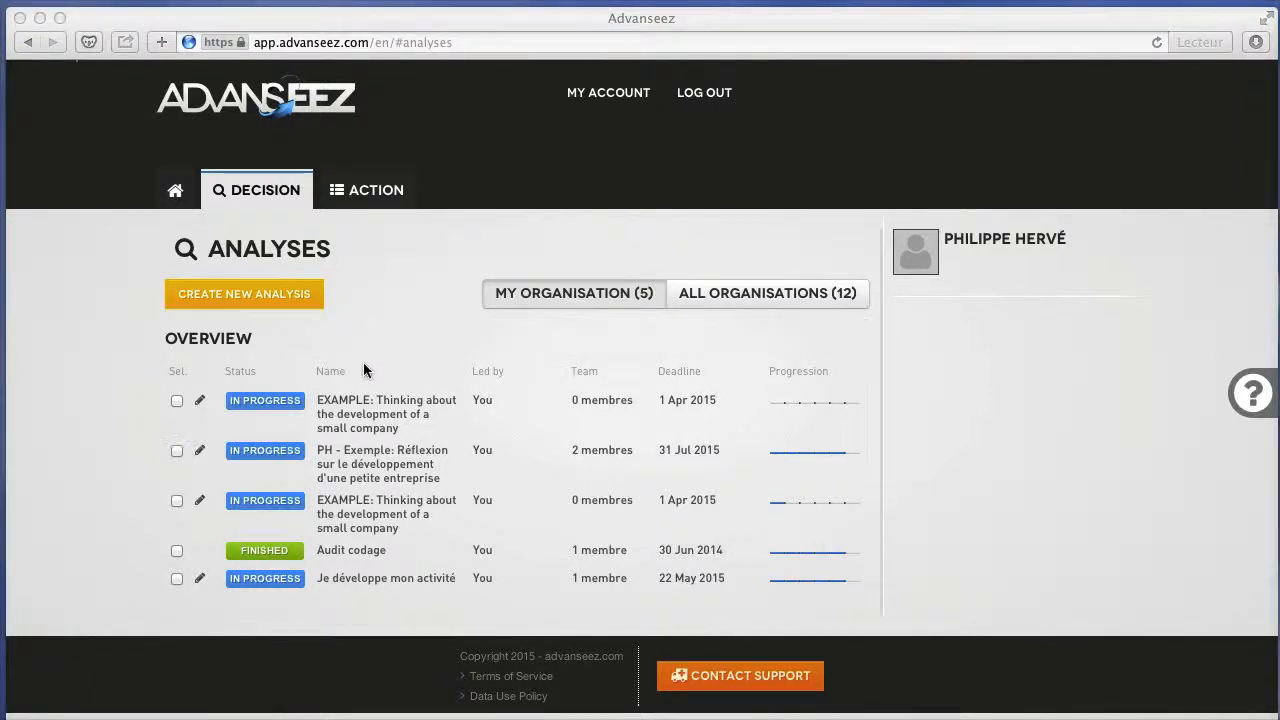
left_click(406, 341)
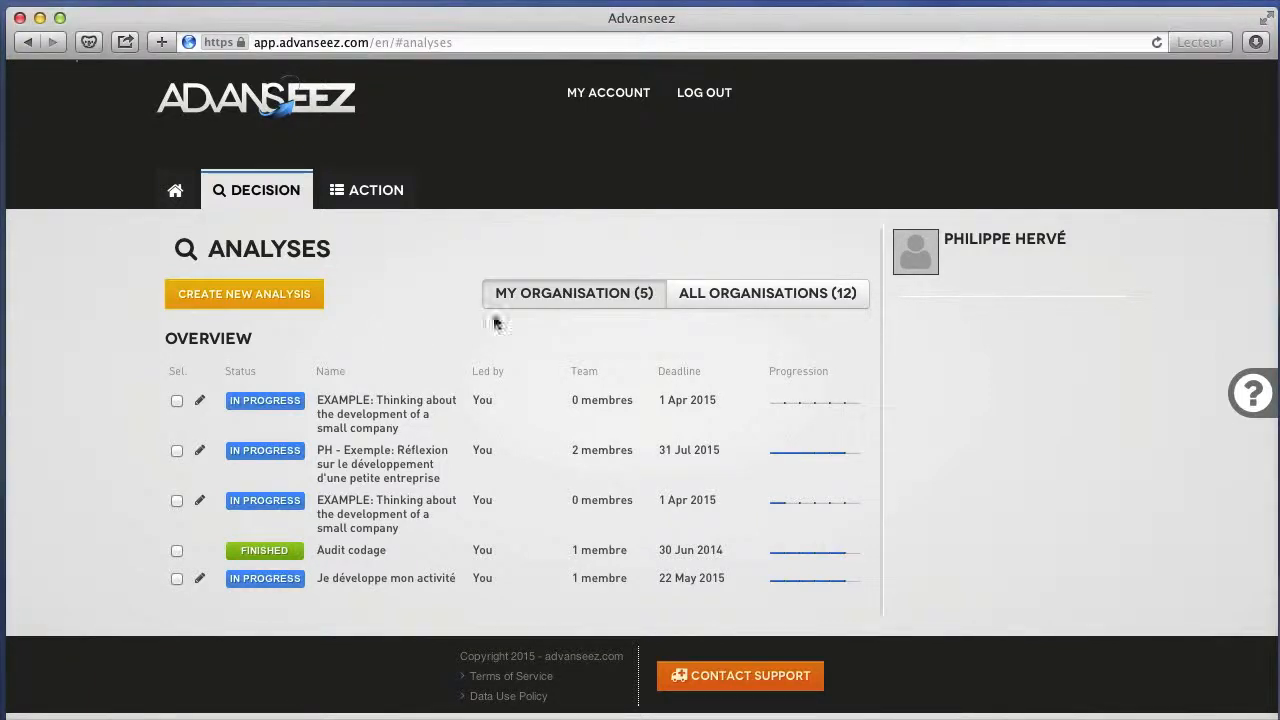
Look through the analyses of all organisations and return to those of the own organisation.
left_click(722, 294)
scroll(724, 296, "down", 10)
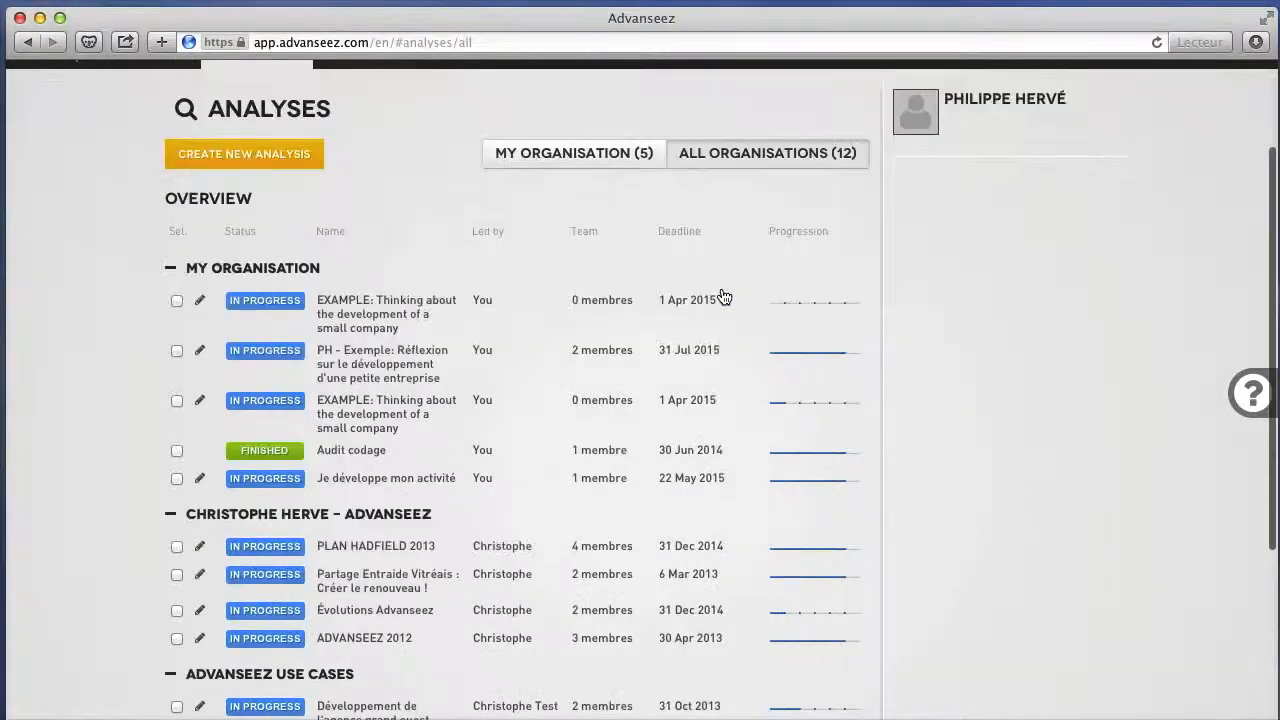
scroll(724, 296, "up", 10)
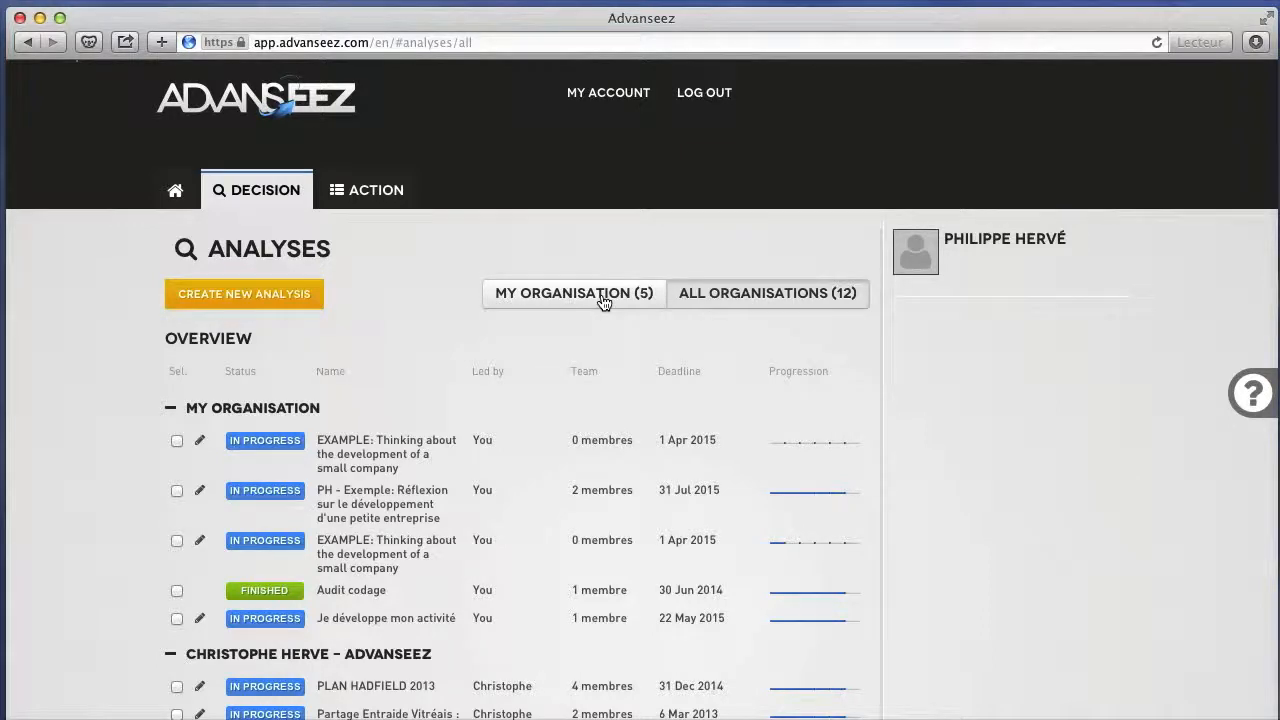
left_click(604, 302)
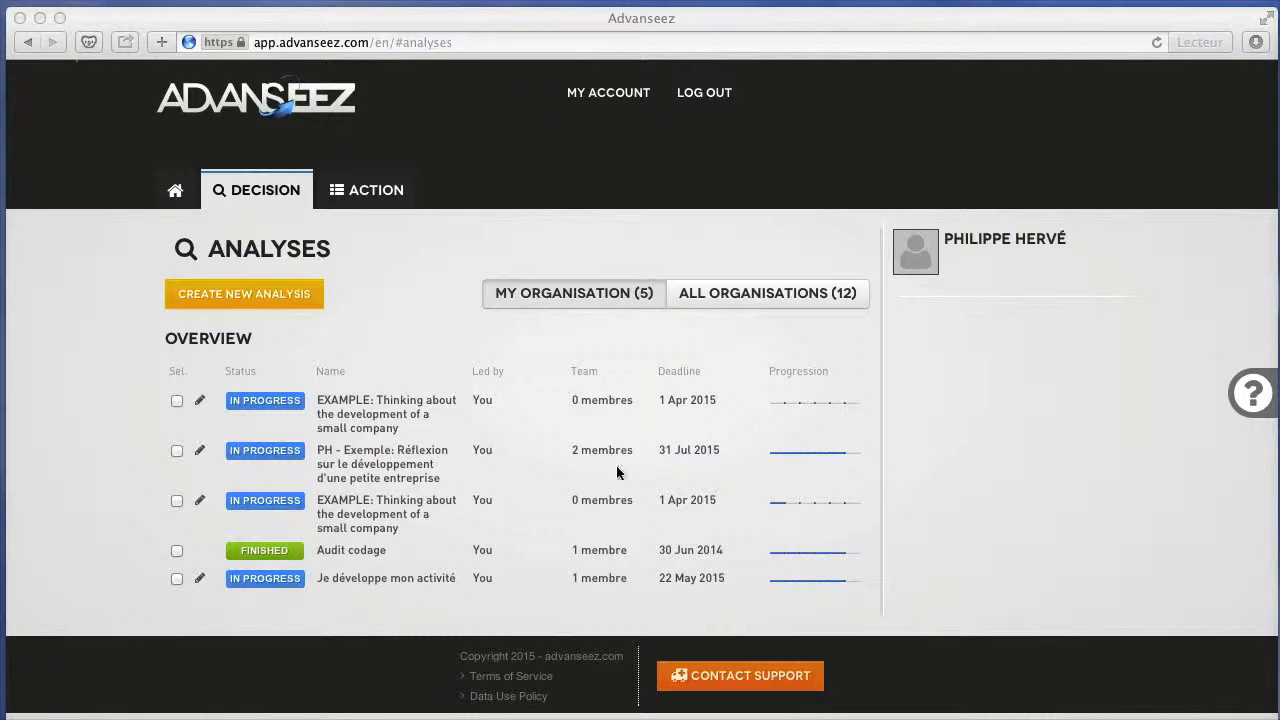
Show all organisations' analyses, collapse the second organisation and Advanseez Use Cases groups, and return to the own organisation's list.
left_click(709, 352)
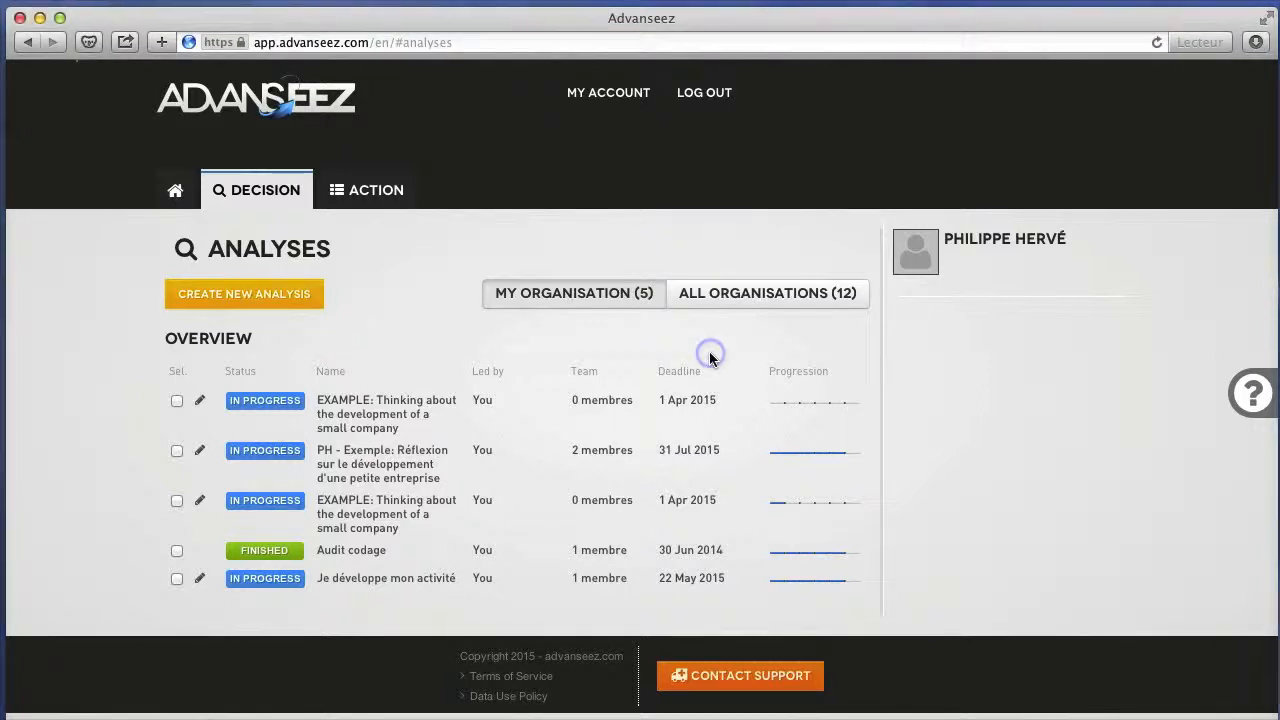
left_click(739, 300)
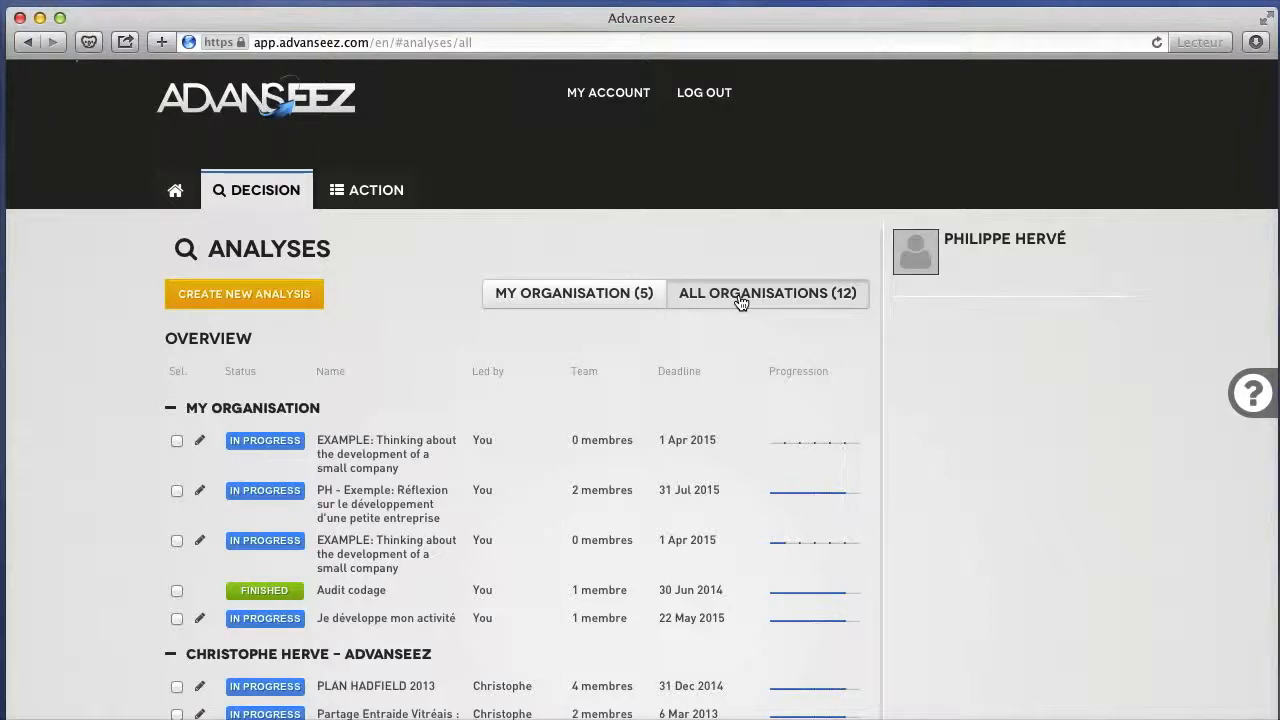
scroll(553, 491, "down", 6)
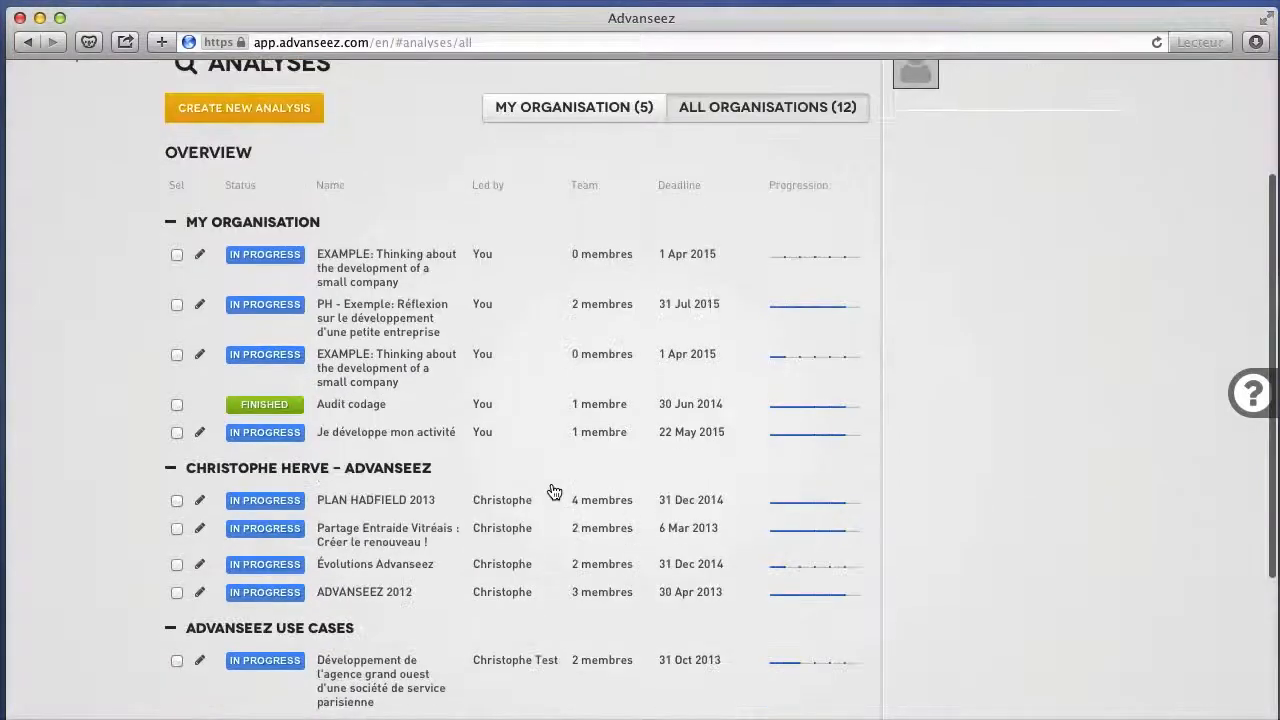
left_click(170, 280)
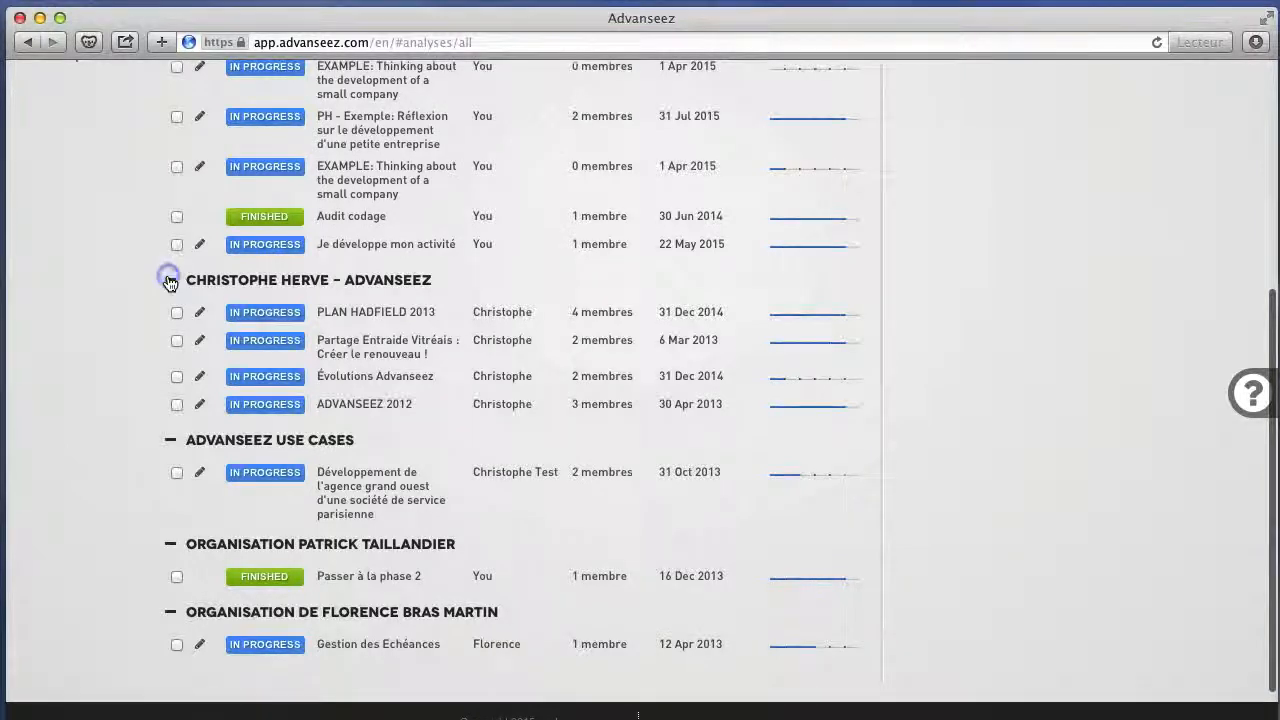
left_click(170, 387)
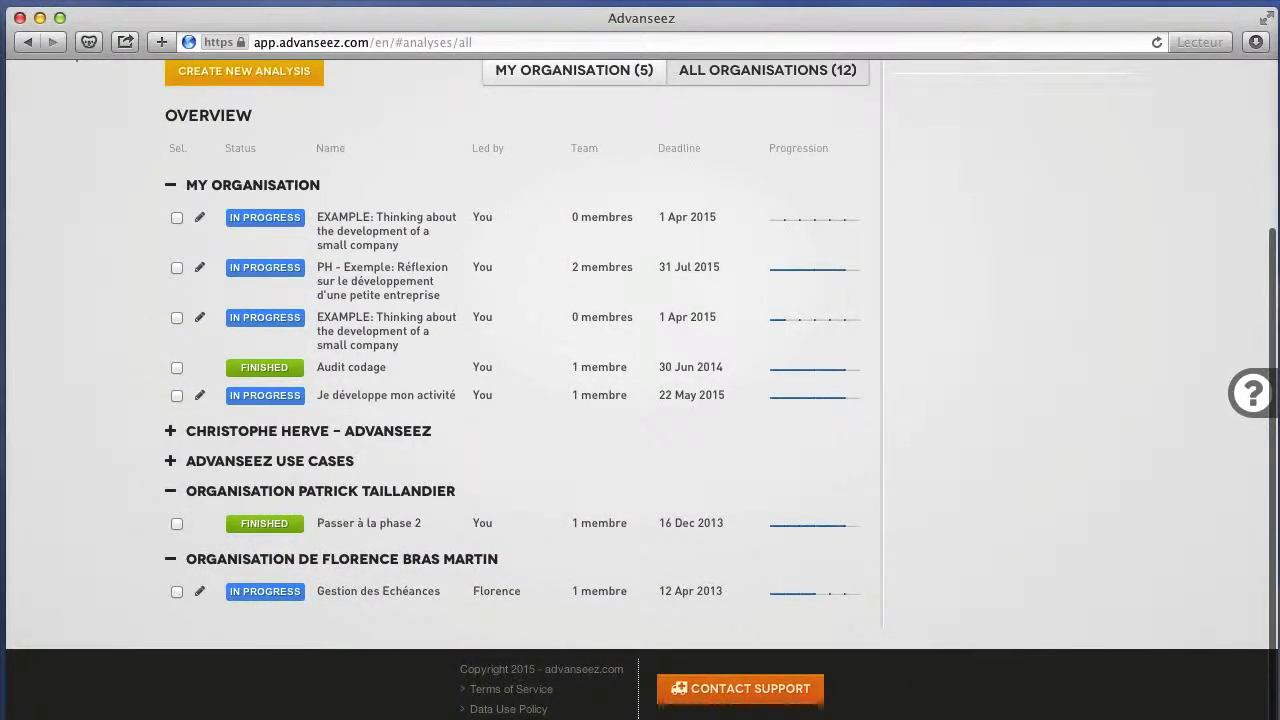
left_click(574, 70)
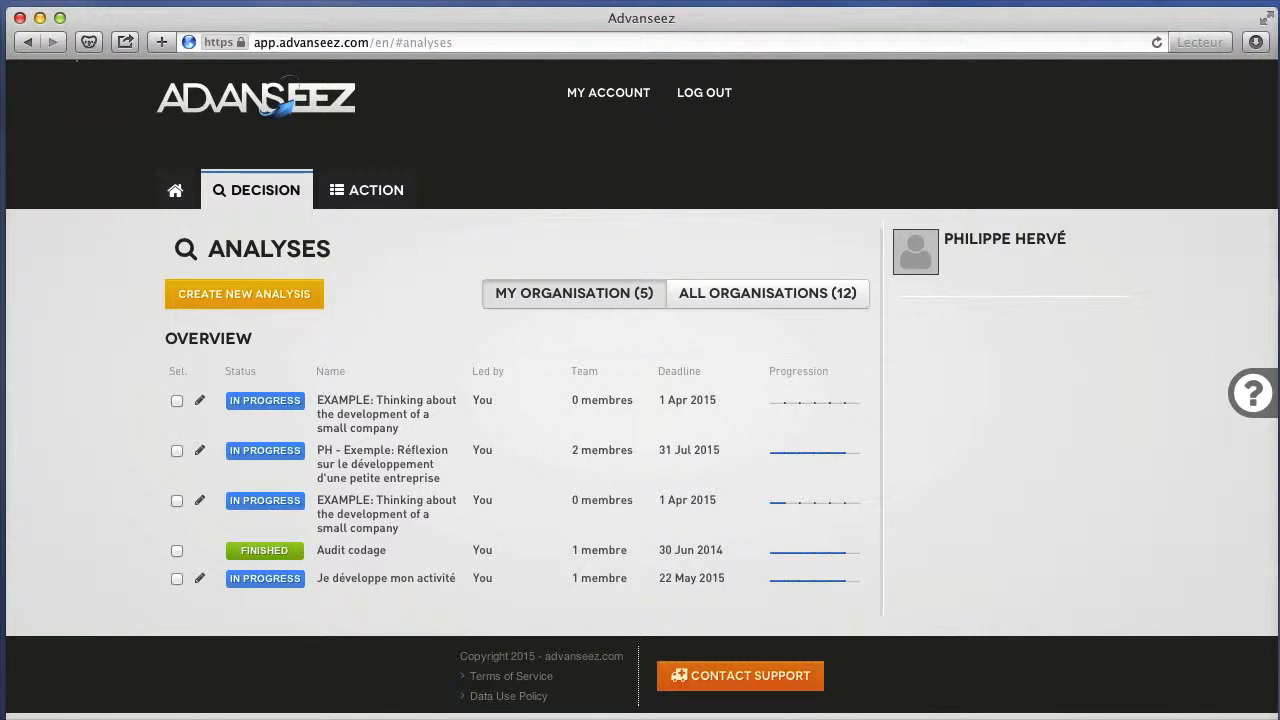
Open the second "EXAMPLE: Thinking about the development of a small company" analysis and expand its full question above the analysis summary.
left_click(340, 532)
left_click(352, 514)
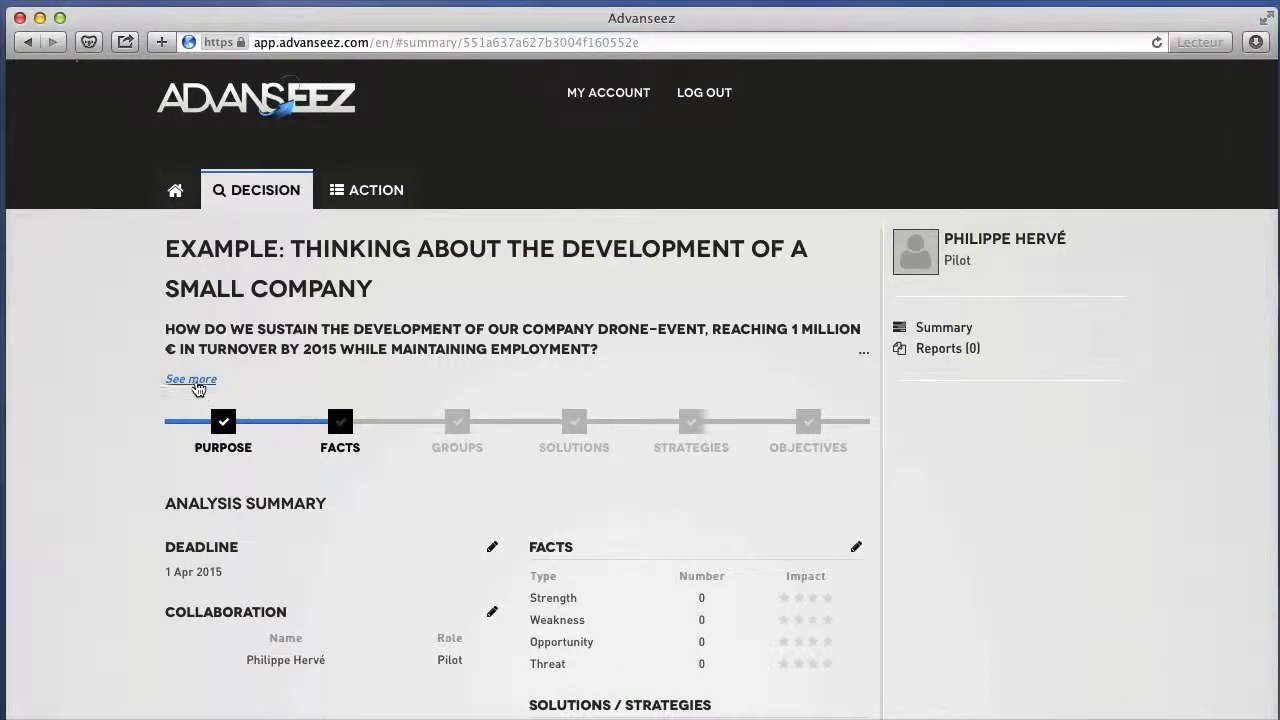
left_click(194, 379)
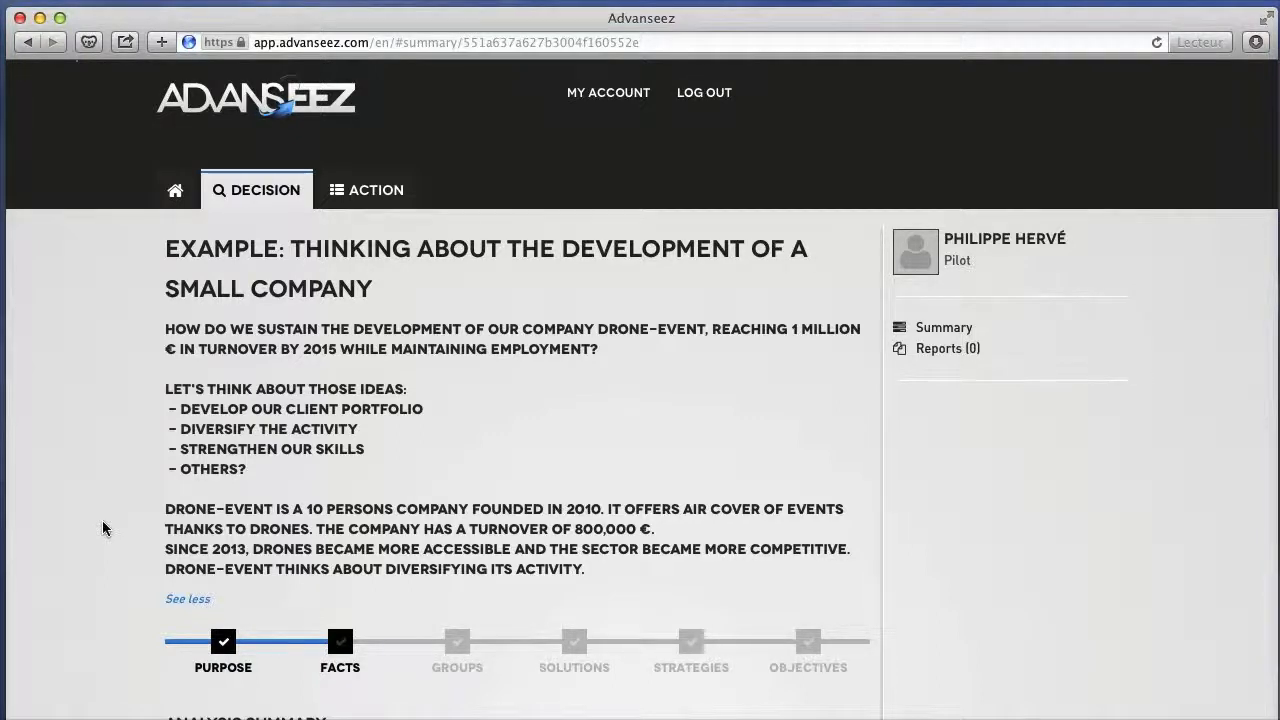
scroll(103, 528, "down", 1)
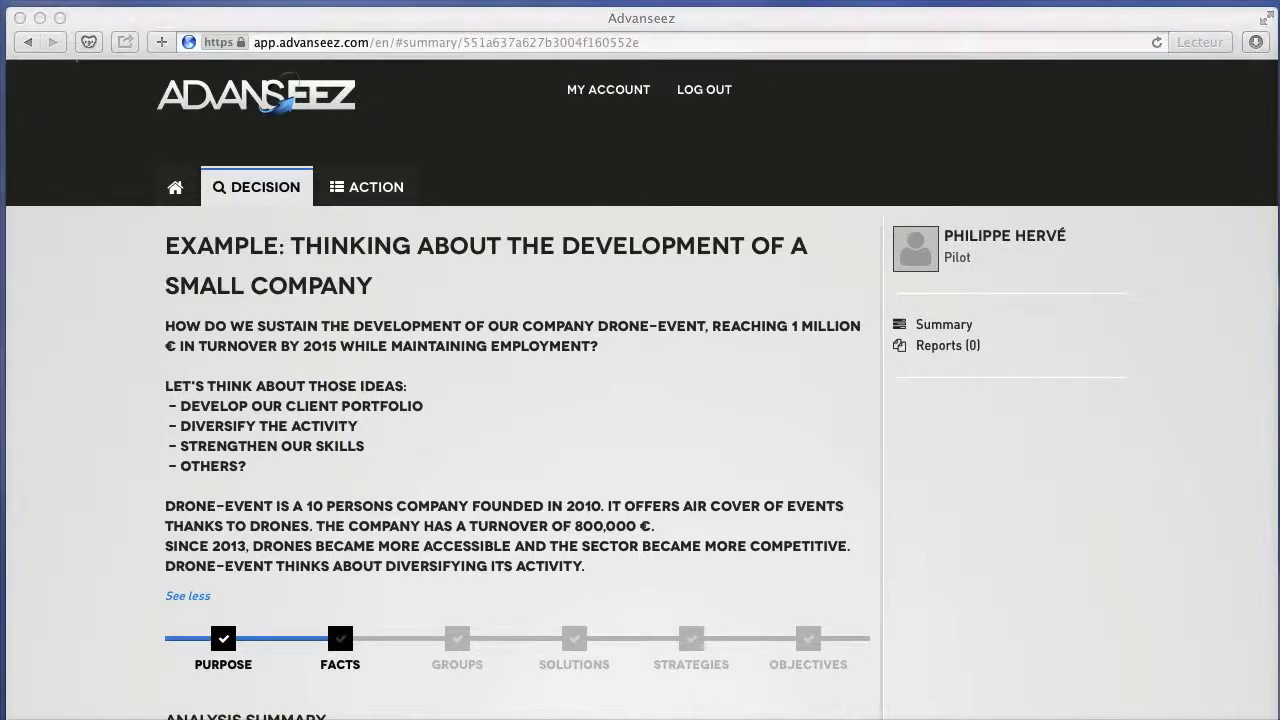
scroll(172, 562, "down", 5)
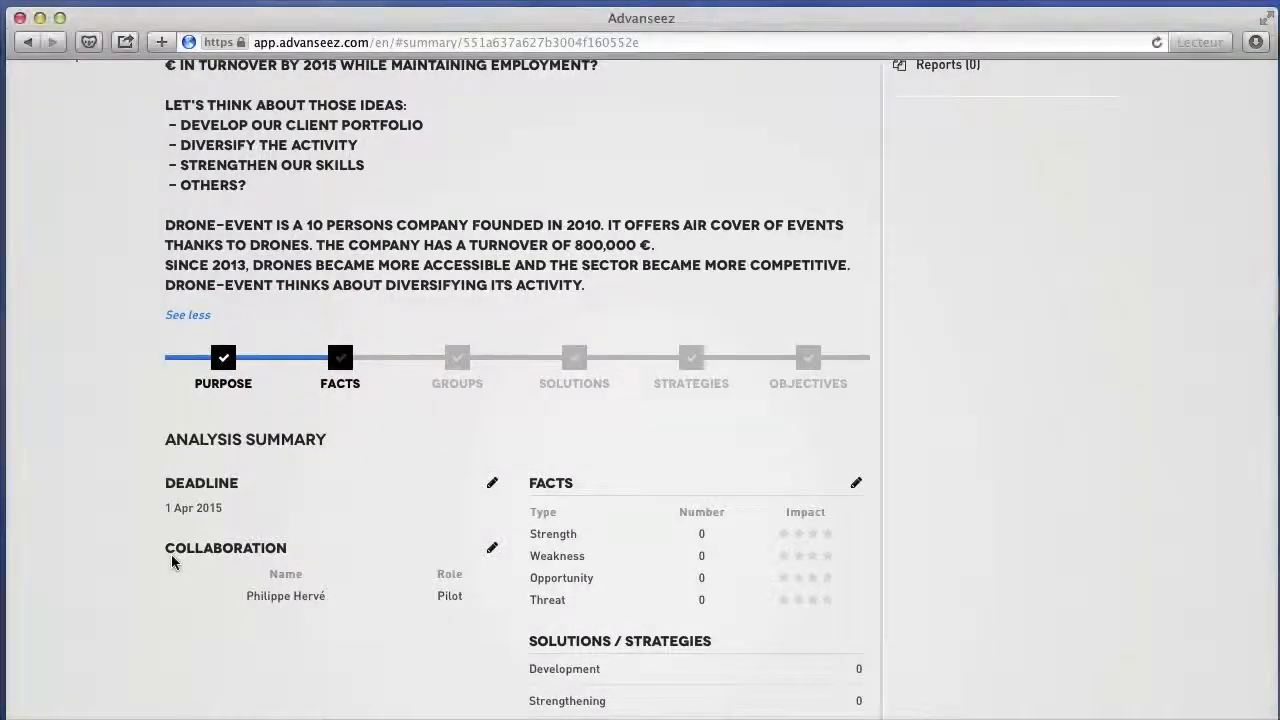
scroll(172, 562, "up", 4)
scroll(172, 562, "down", 2)
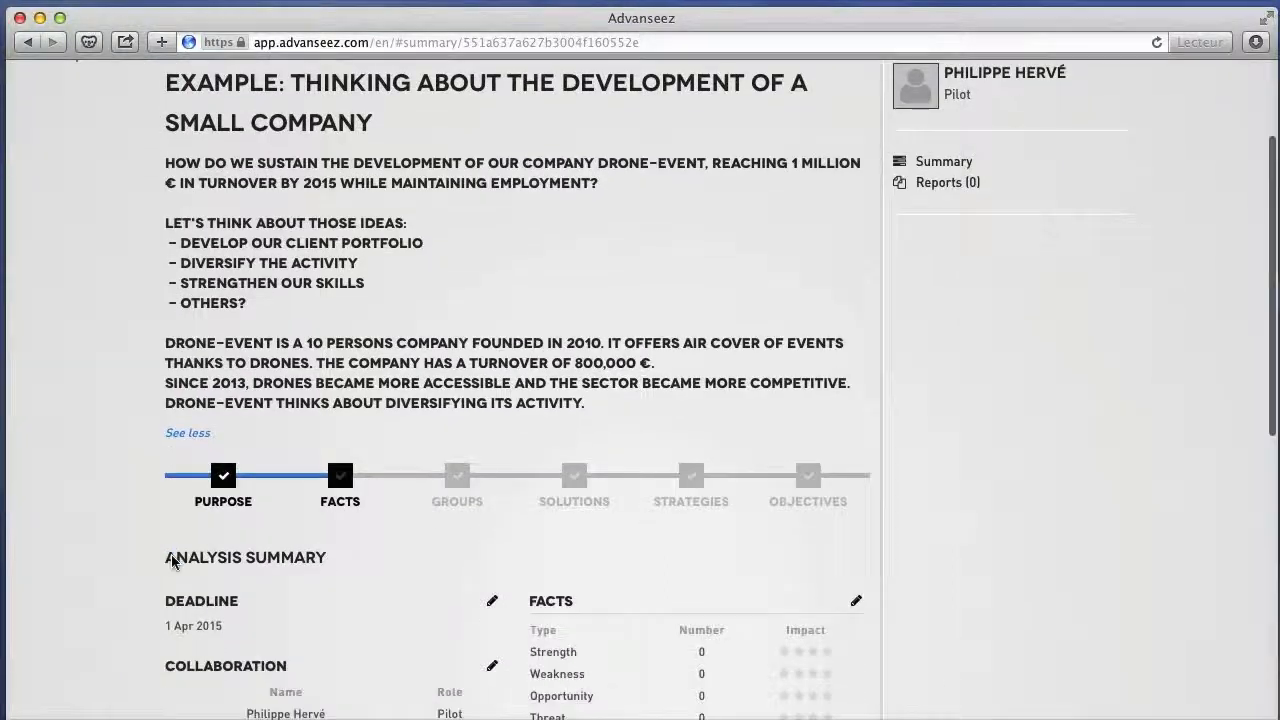
Open the analysis's Purpose stage and review its pilot, name and formulated question.
left_click(226, 480)
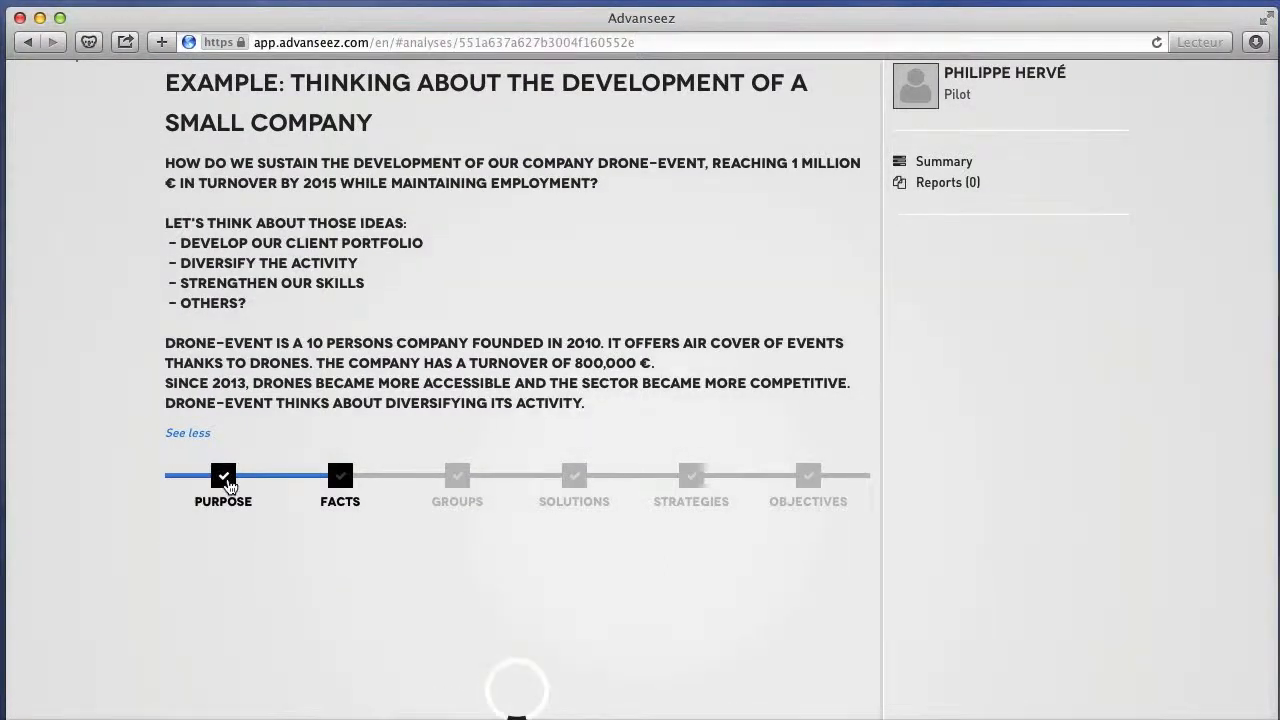
scroll(229, 486, "down", 4)
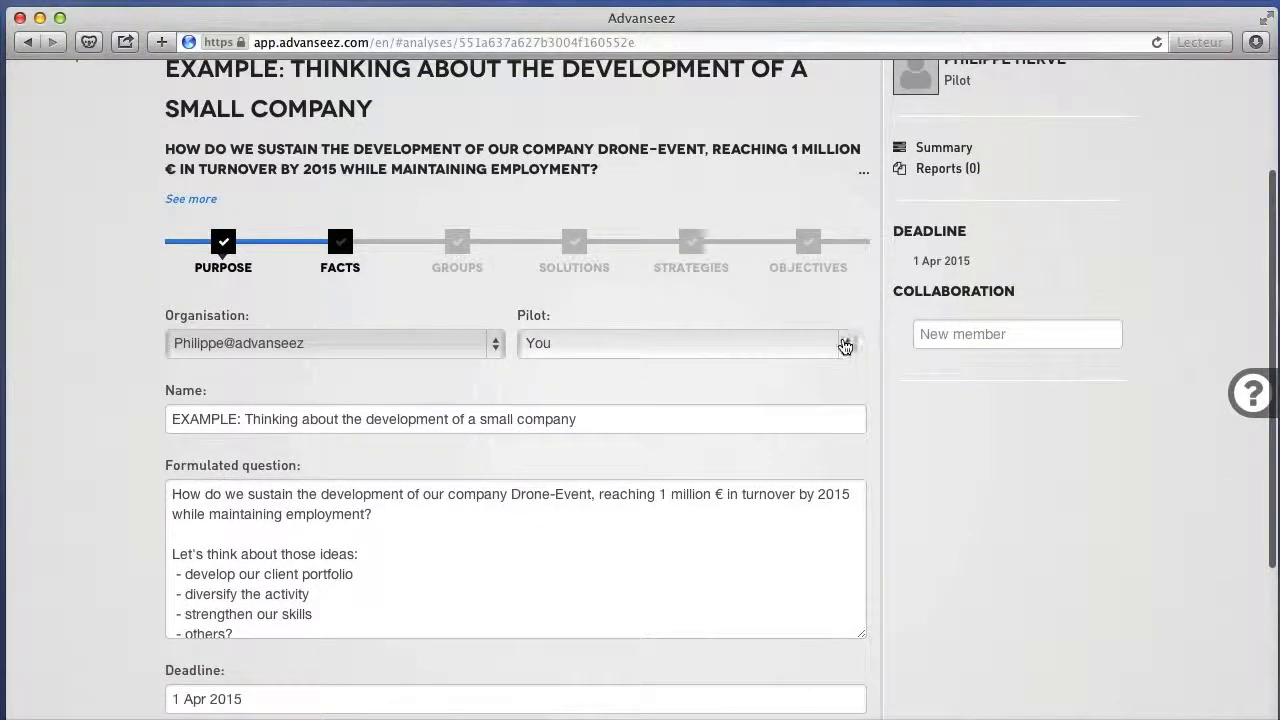
left_click(848, 344)
left_click(843, 347)
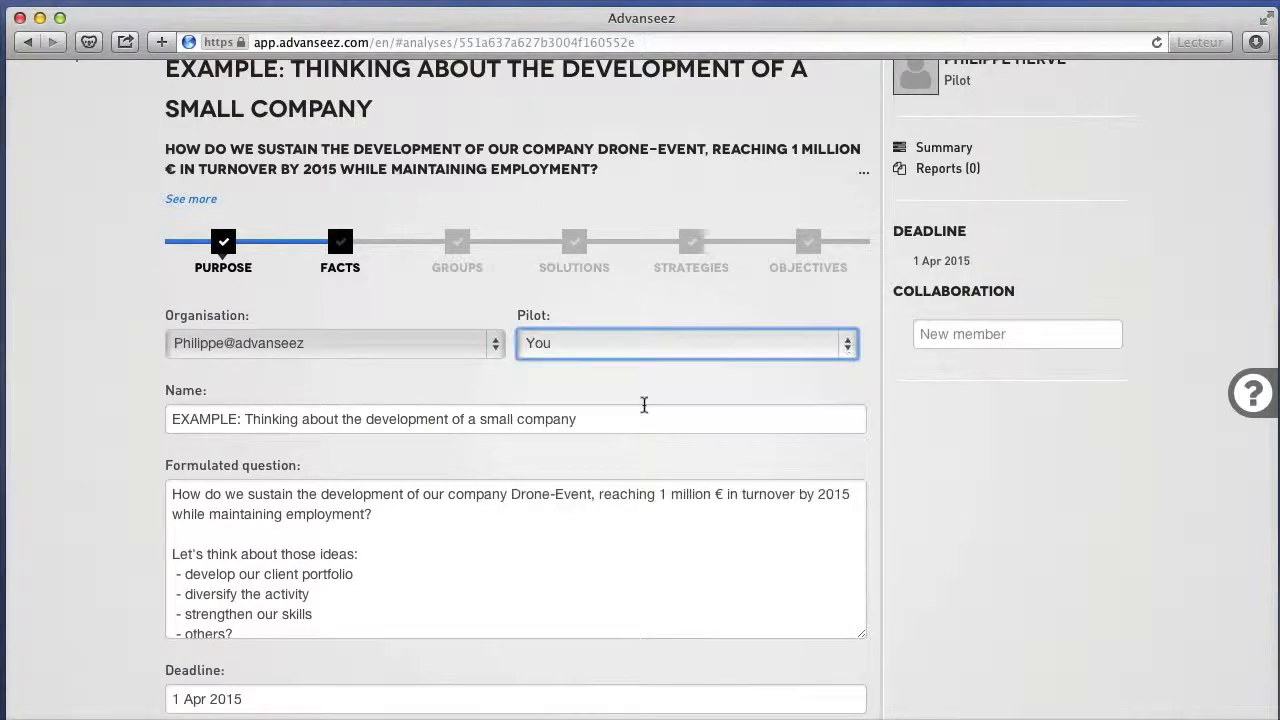
double_click(595, 427)
scroll(595, 427, "down", 5)
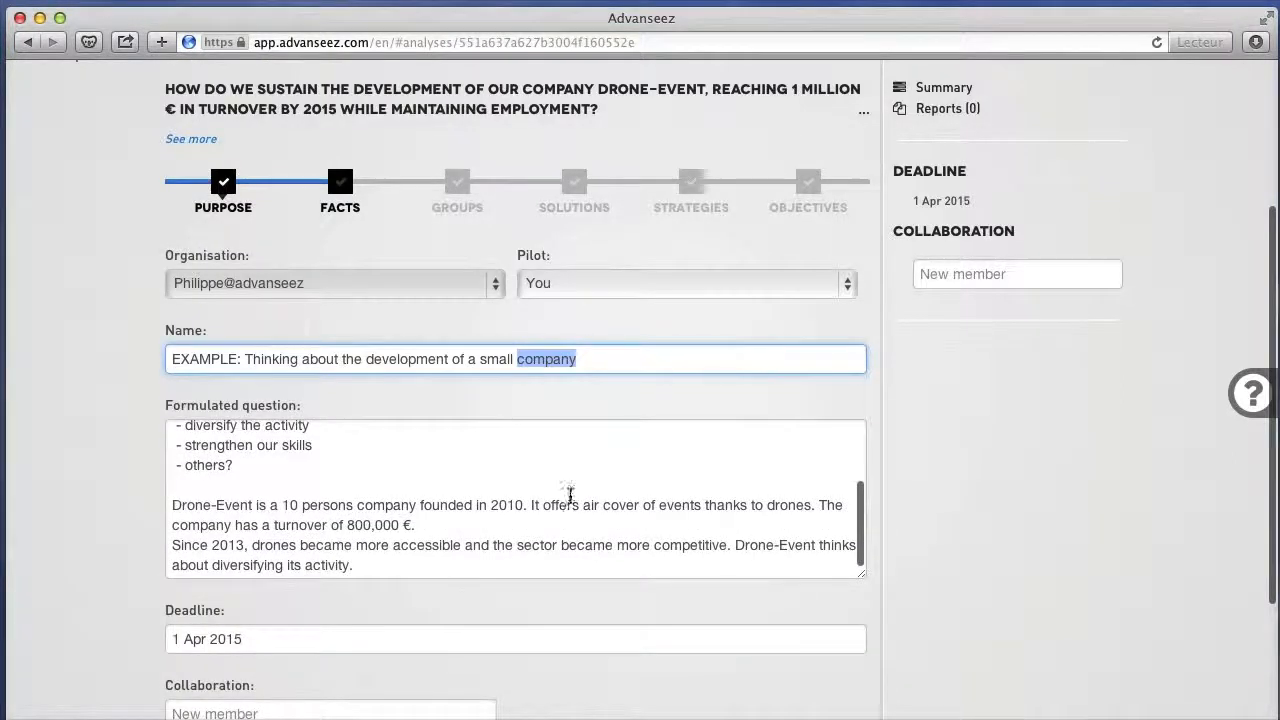
left_click(571, 494)
double_click(571, 499)
scroll(570, 496, "down", 3)
scroll(570, 496, "down", 2)
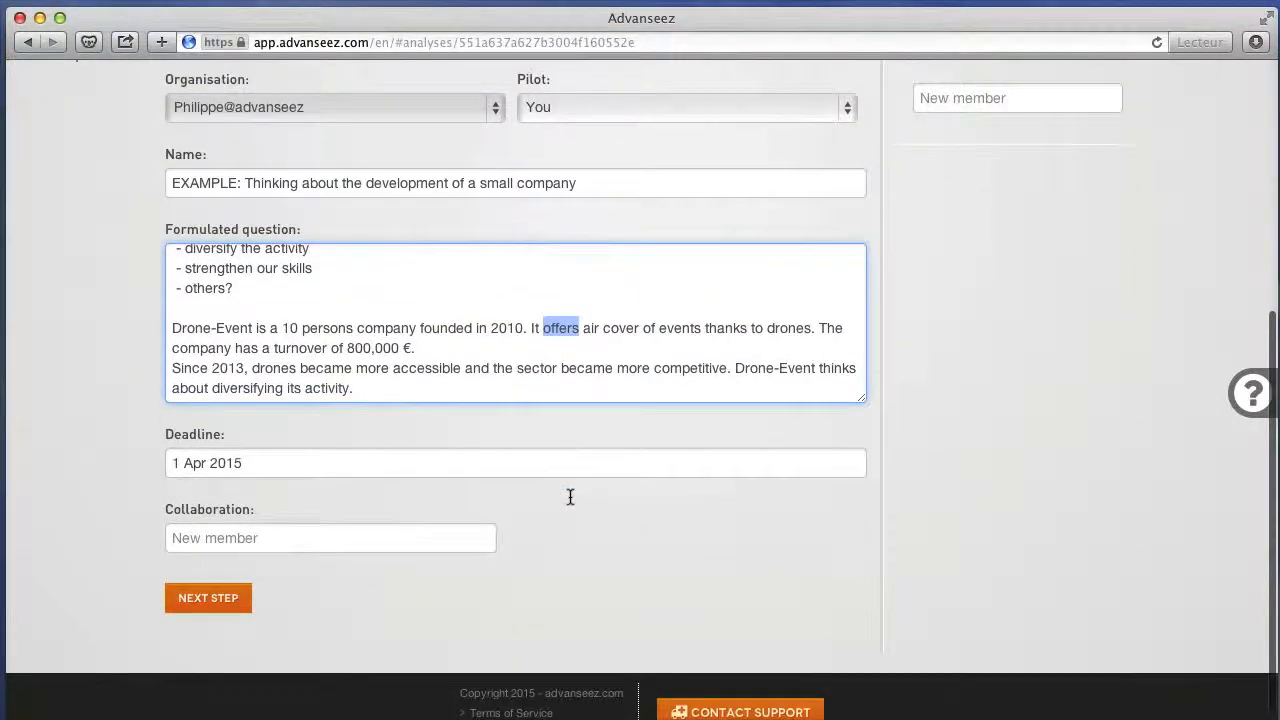
Check the deadline calendar, add a colleague as a collaborator on the analysis, and proceed to the Facts stage.
left_click(437, 471)
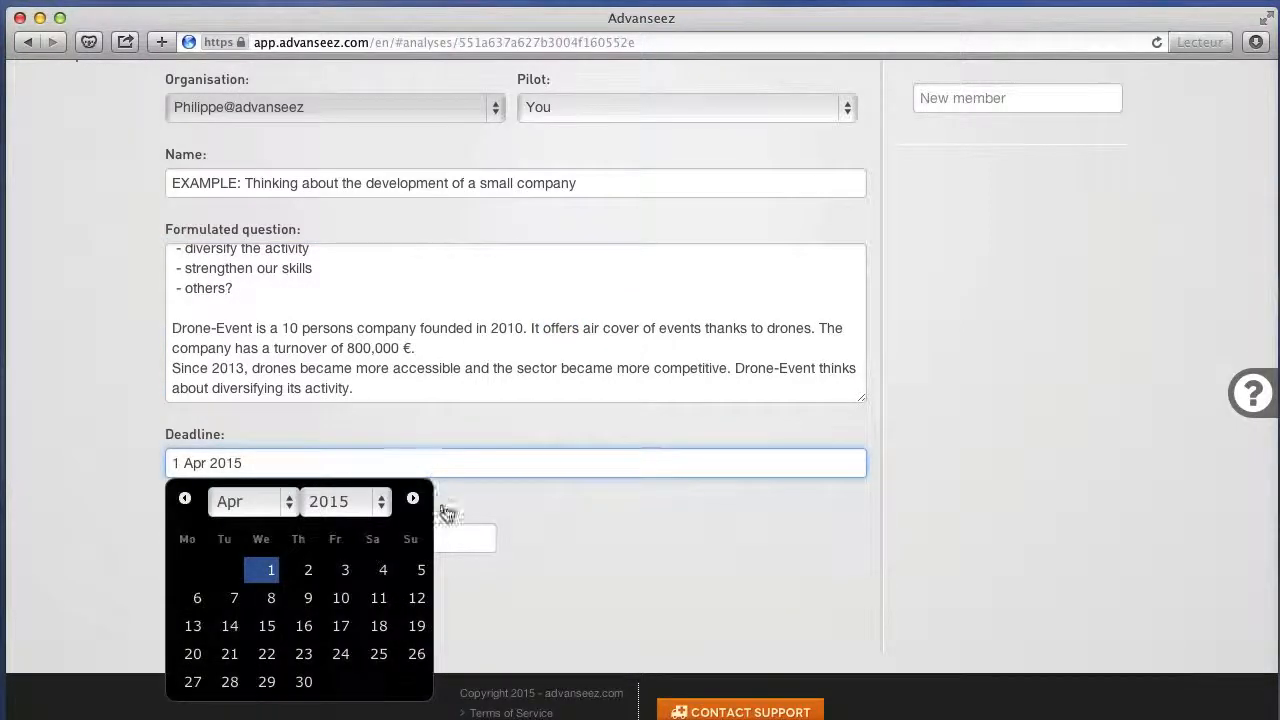
left_click(447, 535)
type("maxi")
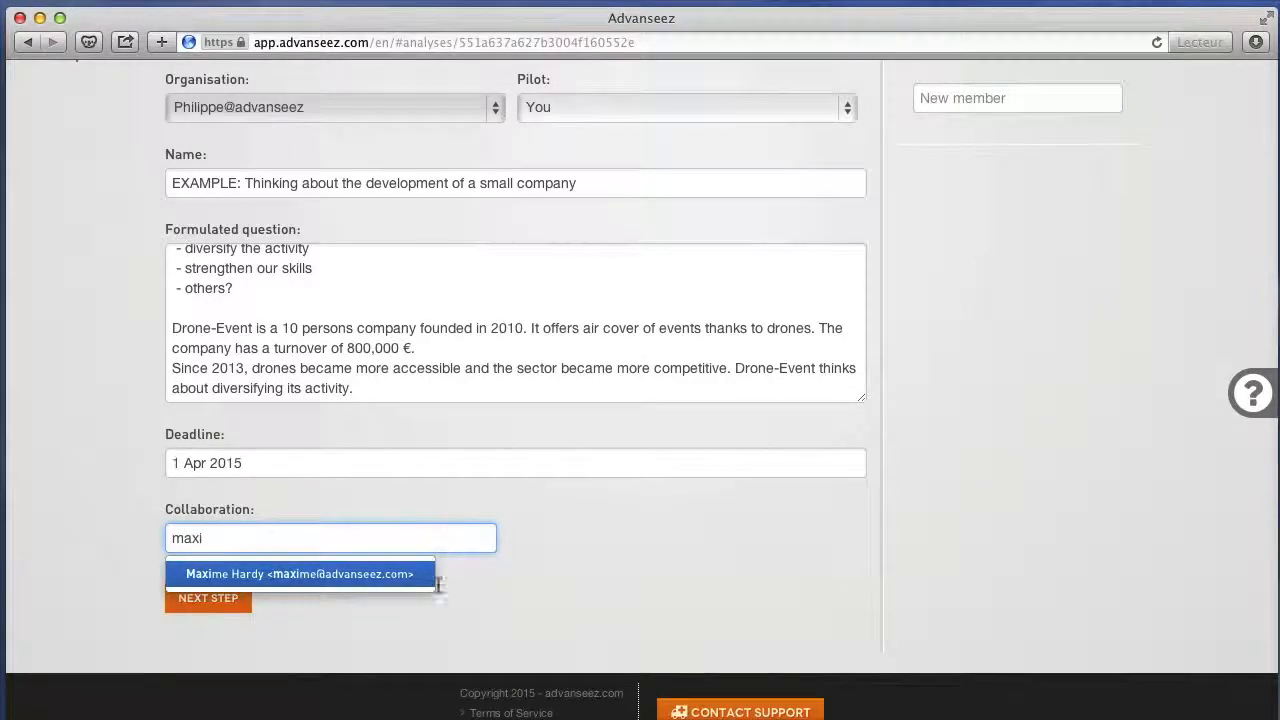
left_click(415, 574)
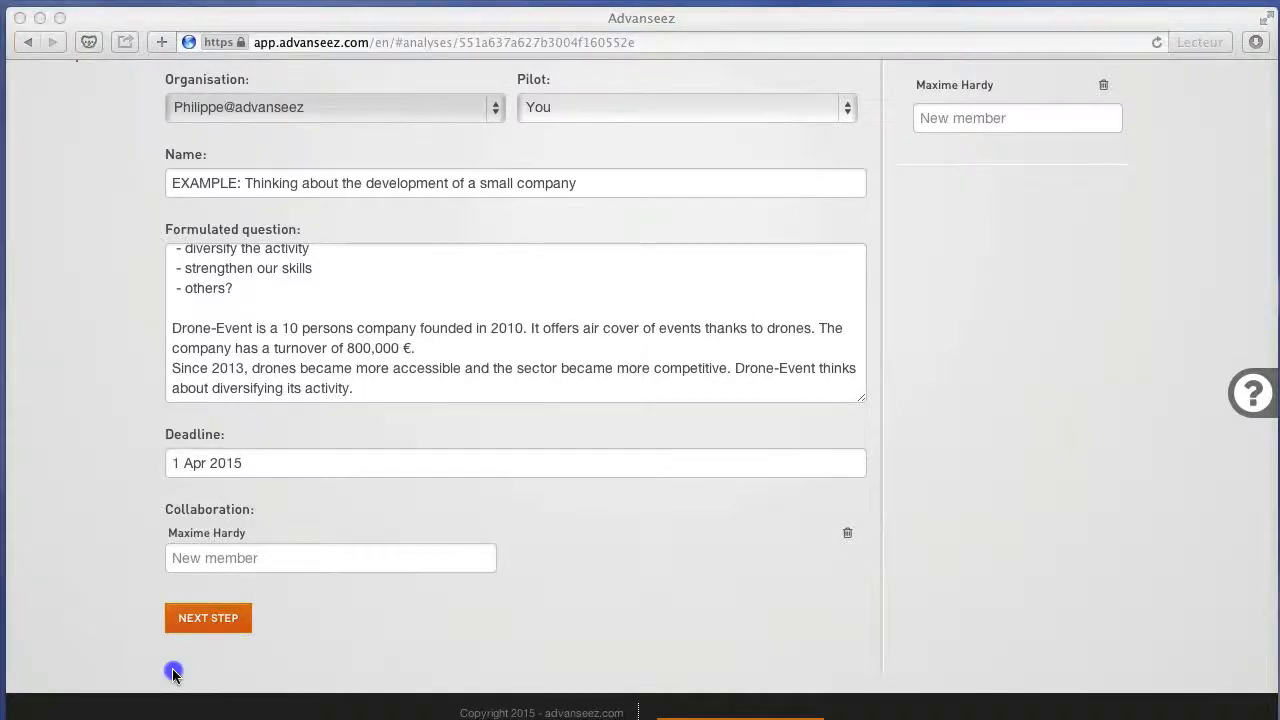
left_click(173, 678)
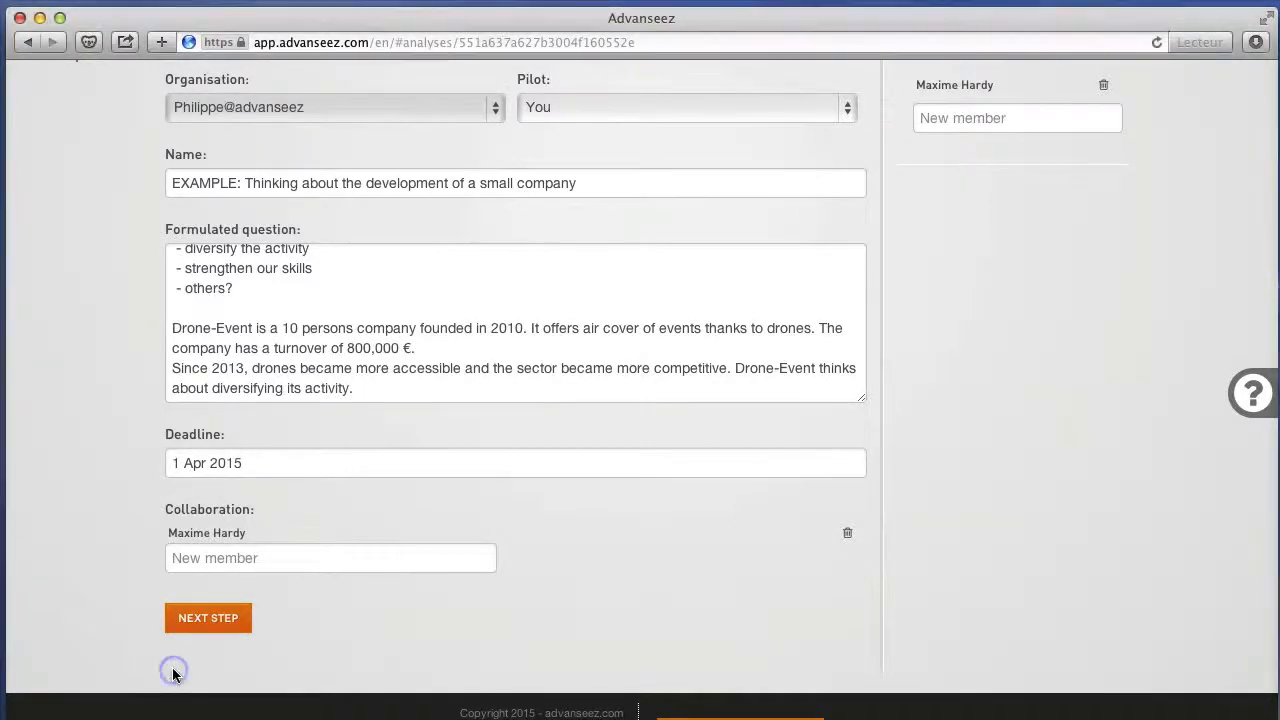
left_click(208, 620)
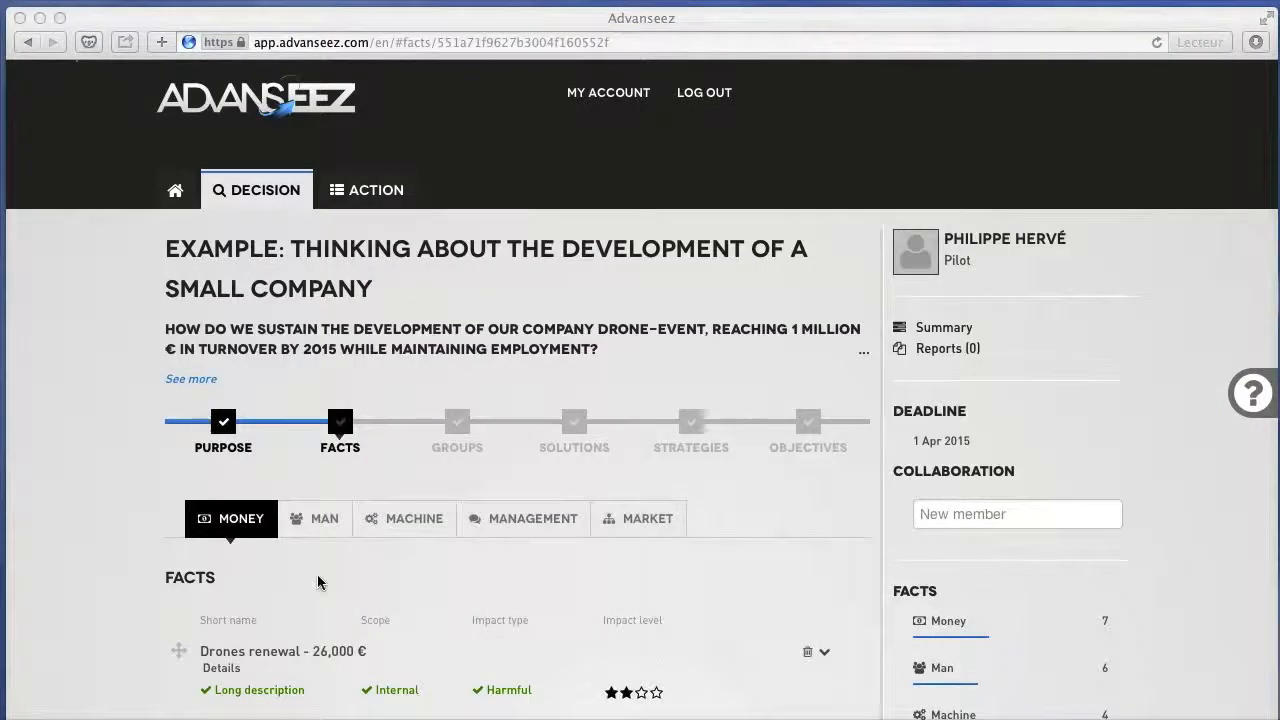
Expand the "Drones renewal - 26,000 €" fact in the Money category and examine its scope, impact type and impact level hints.
left_click(318, 582)
scroll(318, 582, "down", 5)
scroll(318, 582, "down", 3)
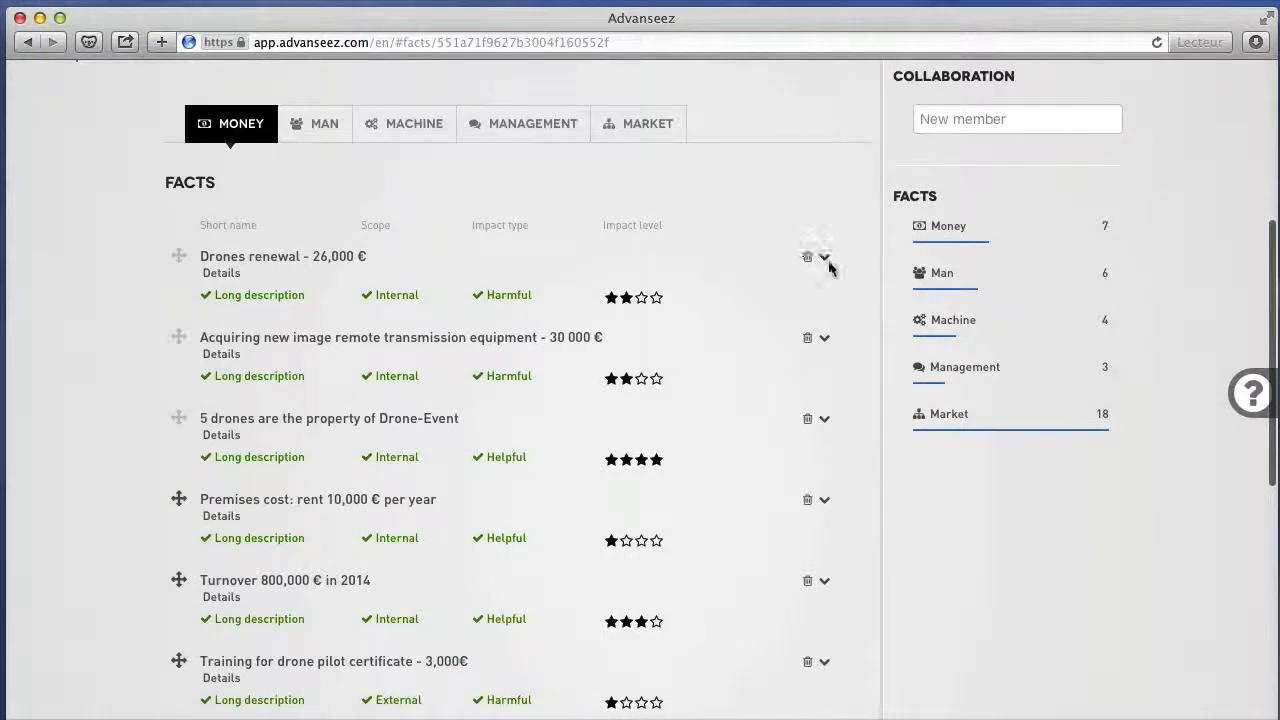
left_click(824, 257)
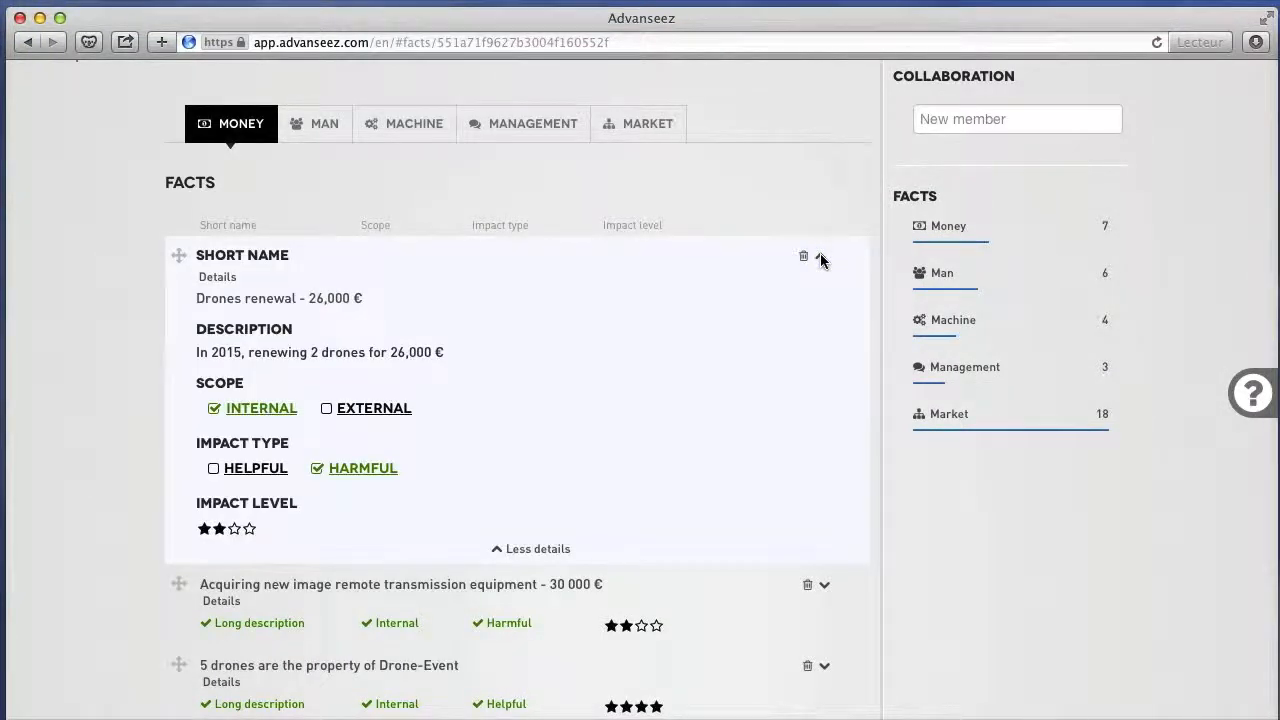
mouse_move(405, 406)
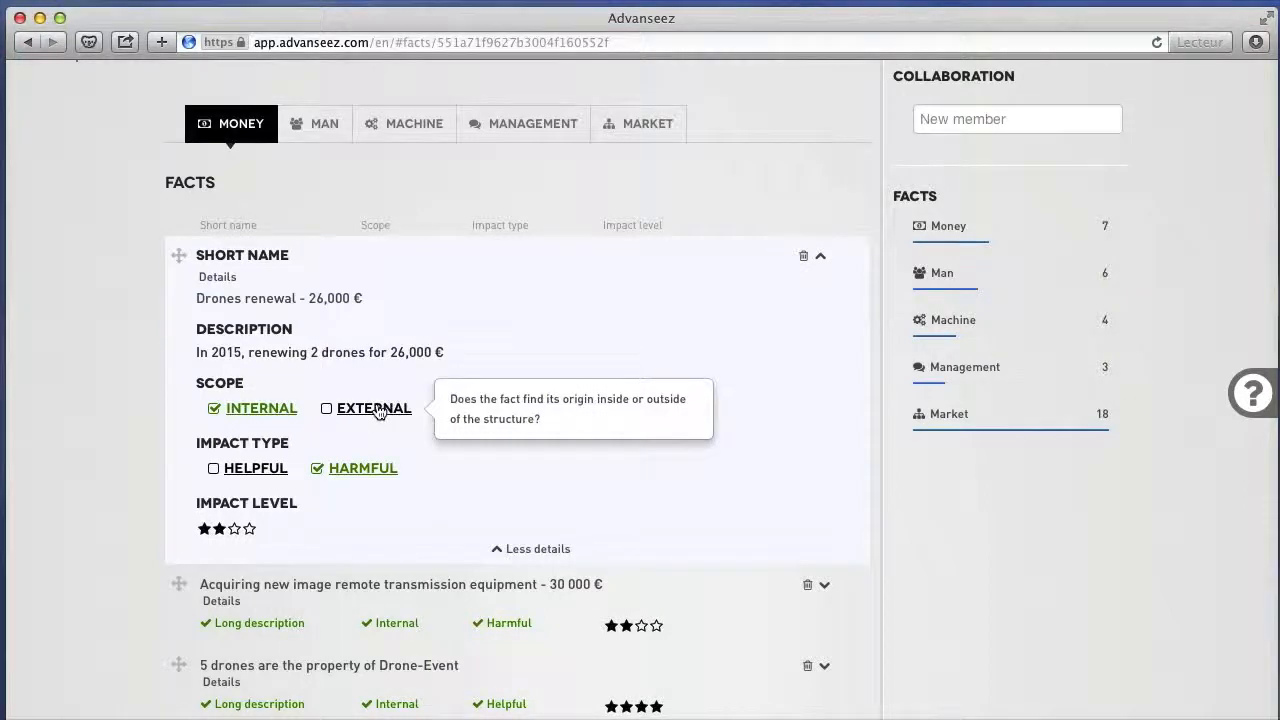
mouse_move(347, 472)
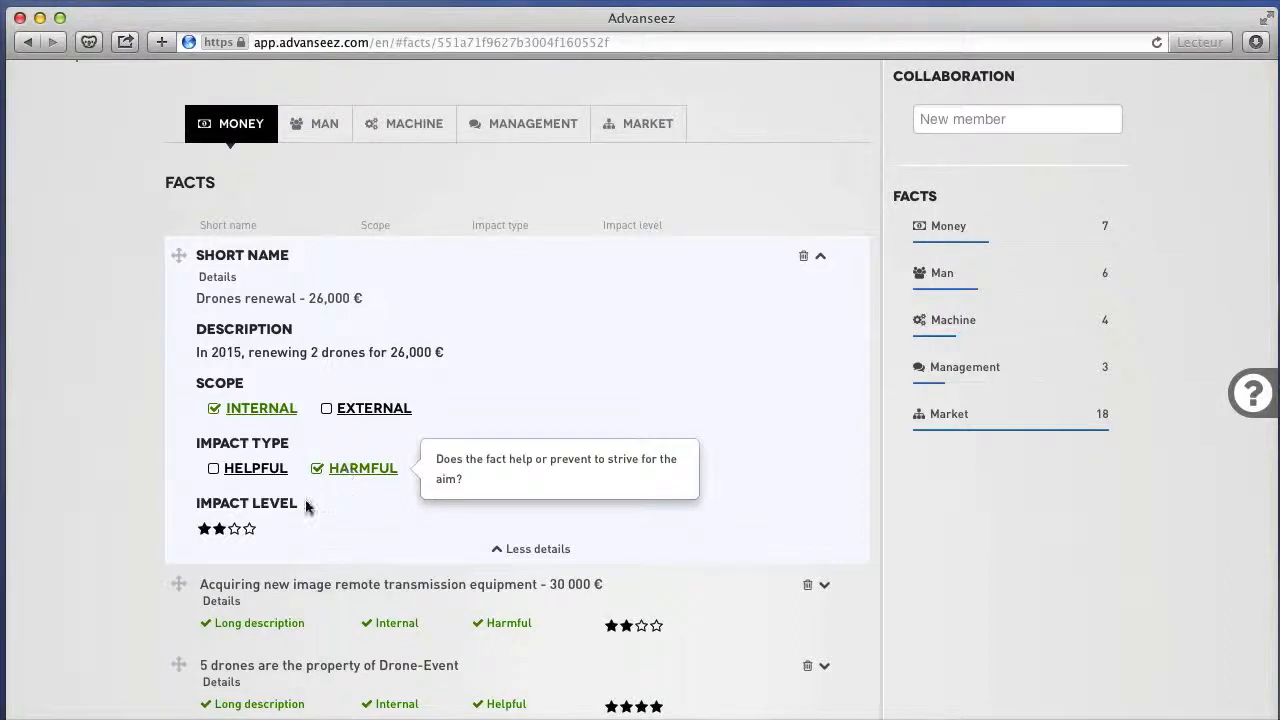
mouse_move(233, 535)
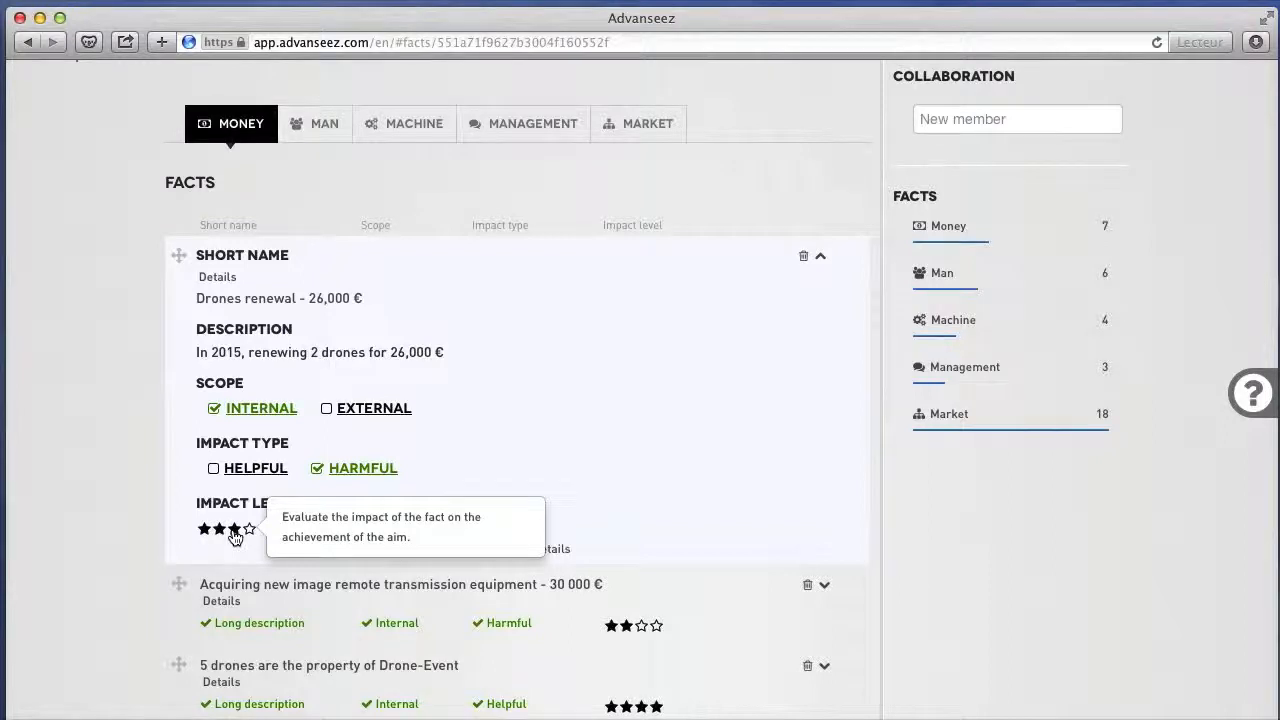
Browse the analysis's facts in the Man, Machine, Management and Market categories.
left_click(320, 128)
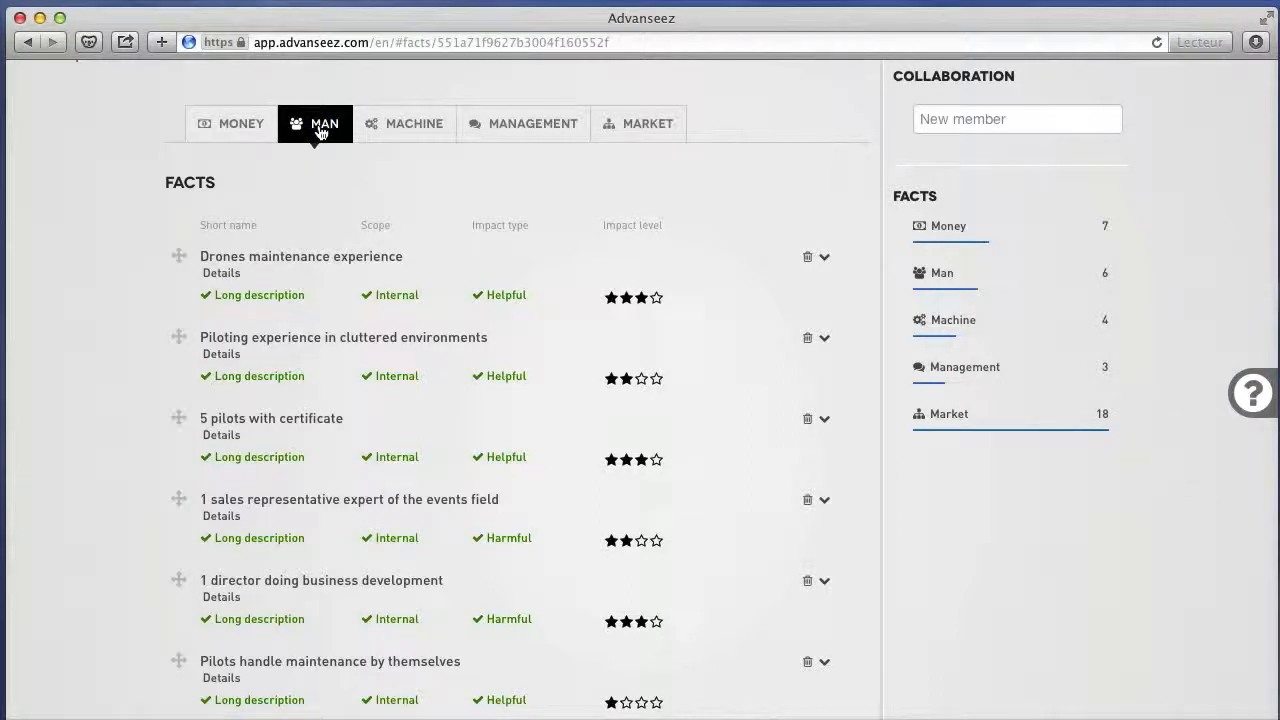
left_click(405, 133)
left_click(507, 131)
left_click(650, 130)
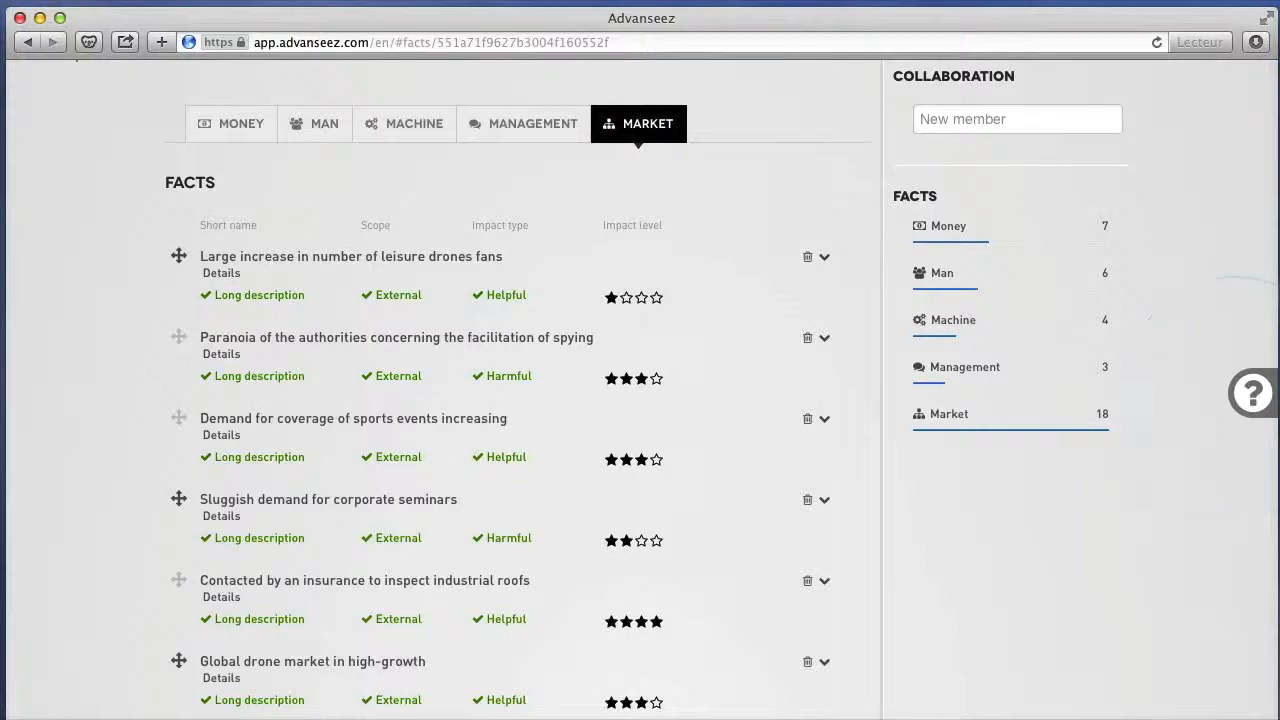
scroll(95, 634, "up", 5)
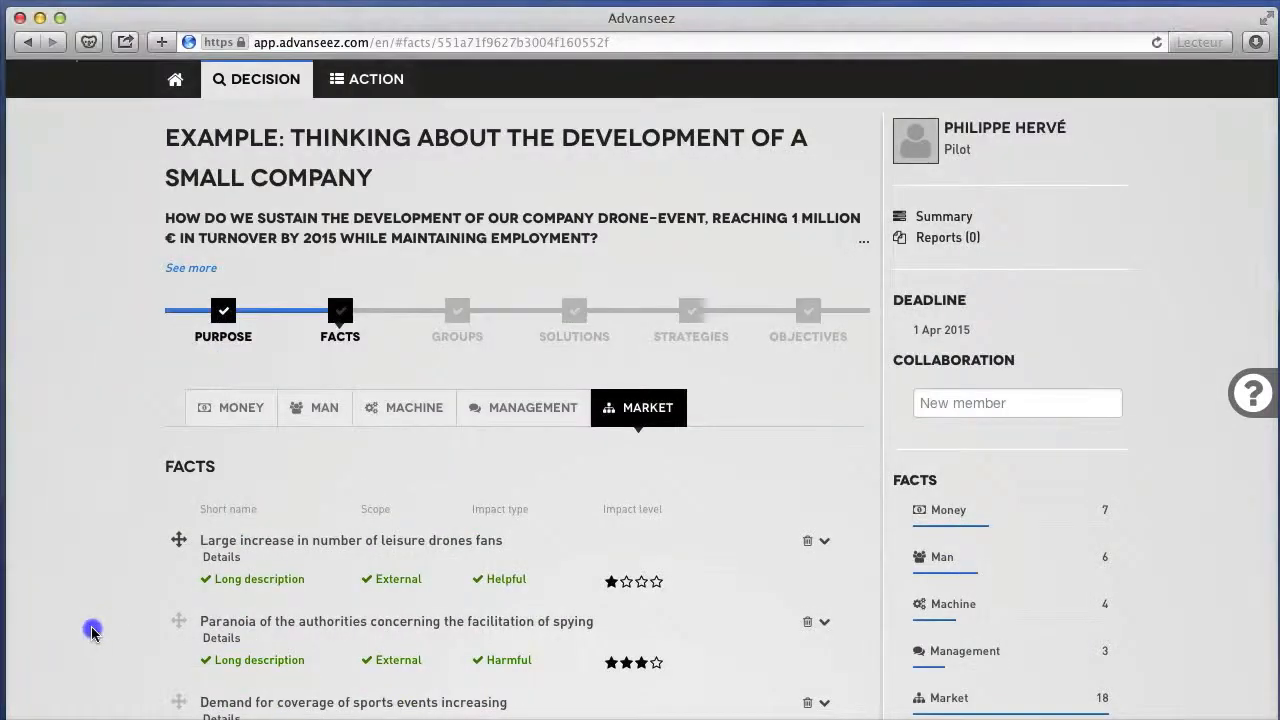
Post the comment "hi!" in the comments section of the Facts stage.
scroll(92, 633, "down", 12)
scroll(92, 634, "down", 20)
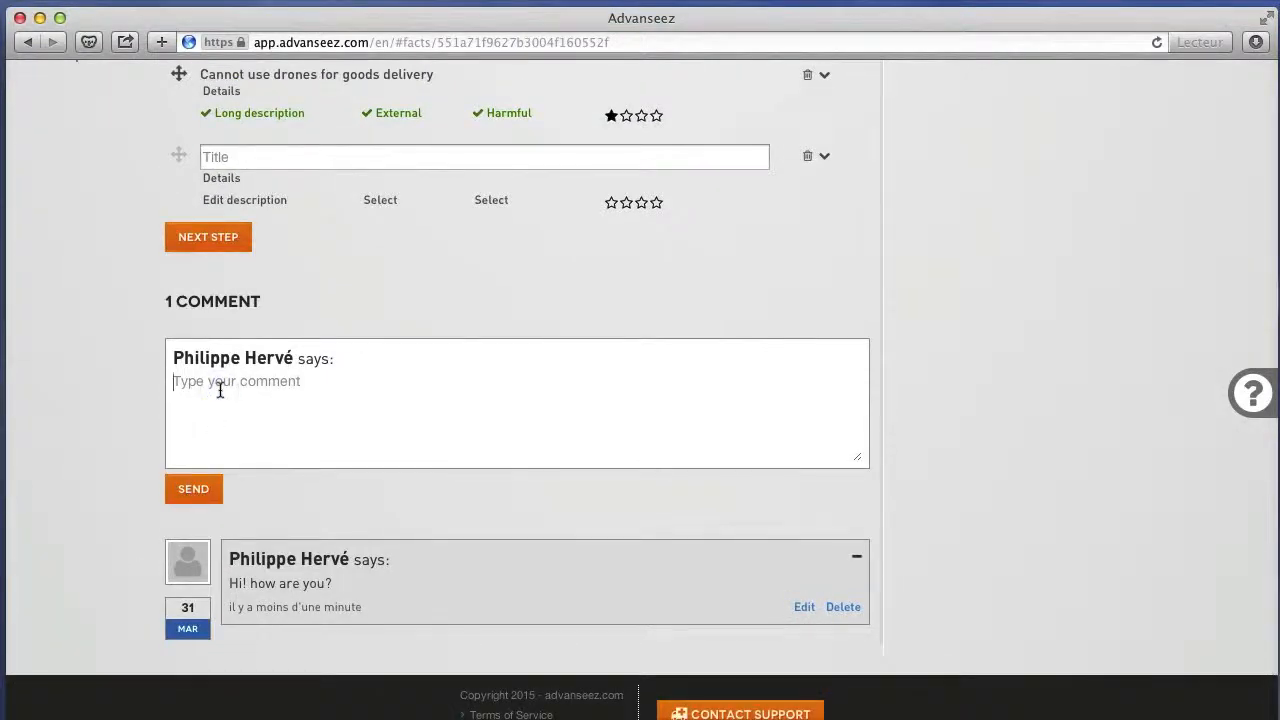
type("hi!")
left_click(183, 490)
scroll(183, 492, "down", 2)
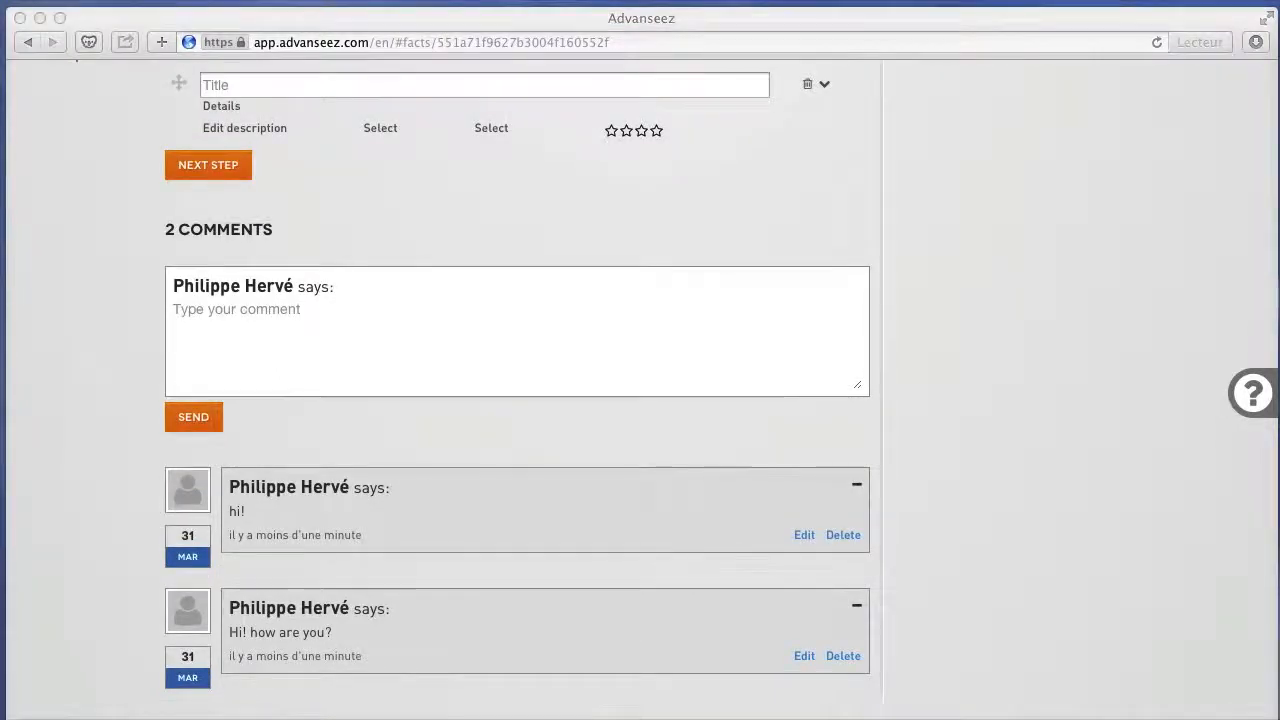
left_click(152, 201)
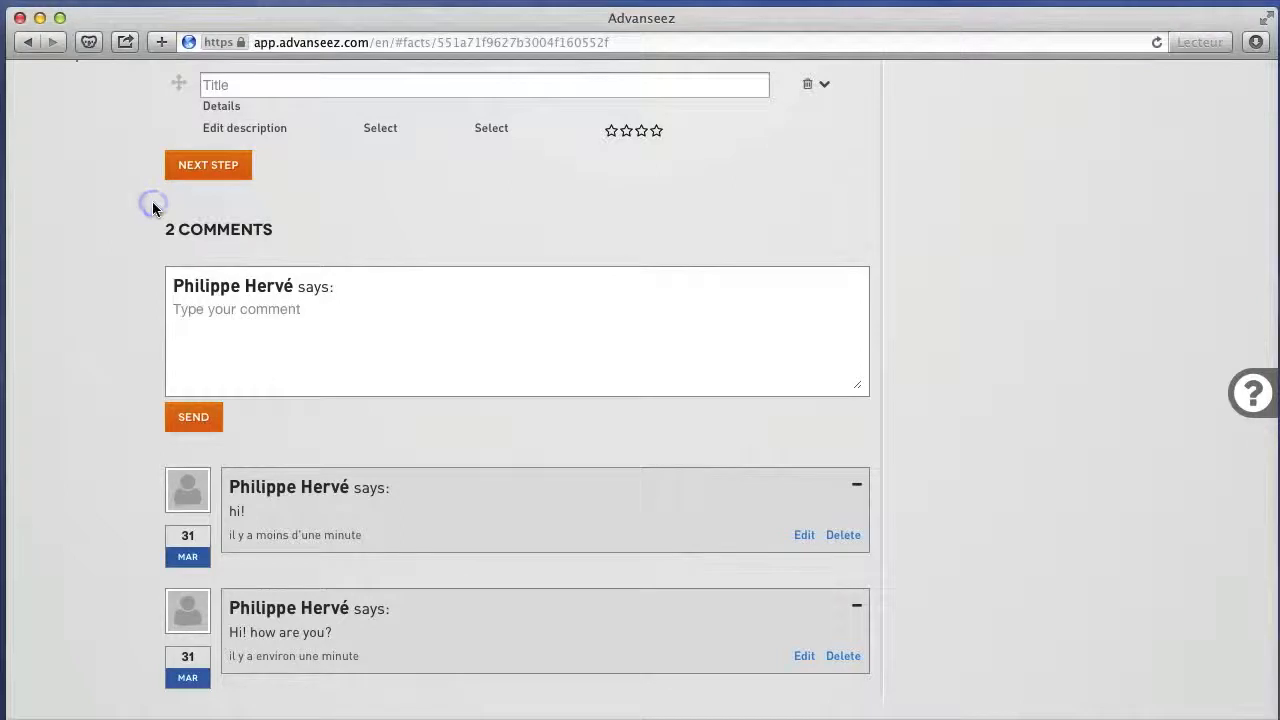
Proceed to the Groups stage, look through its Weakness, Opportunity and Threat categories, and return to Strength.
left_click(207, 166)
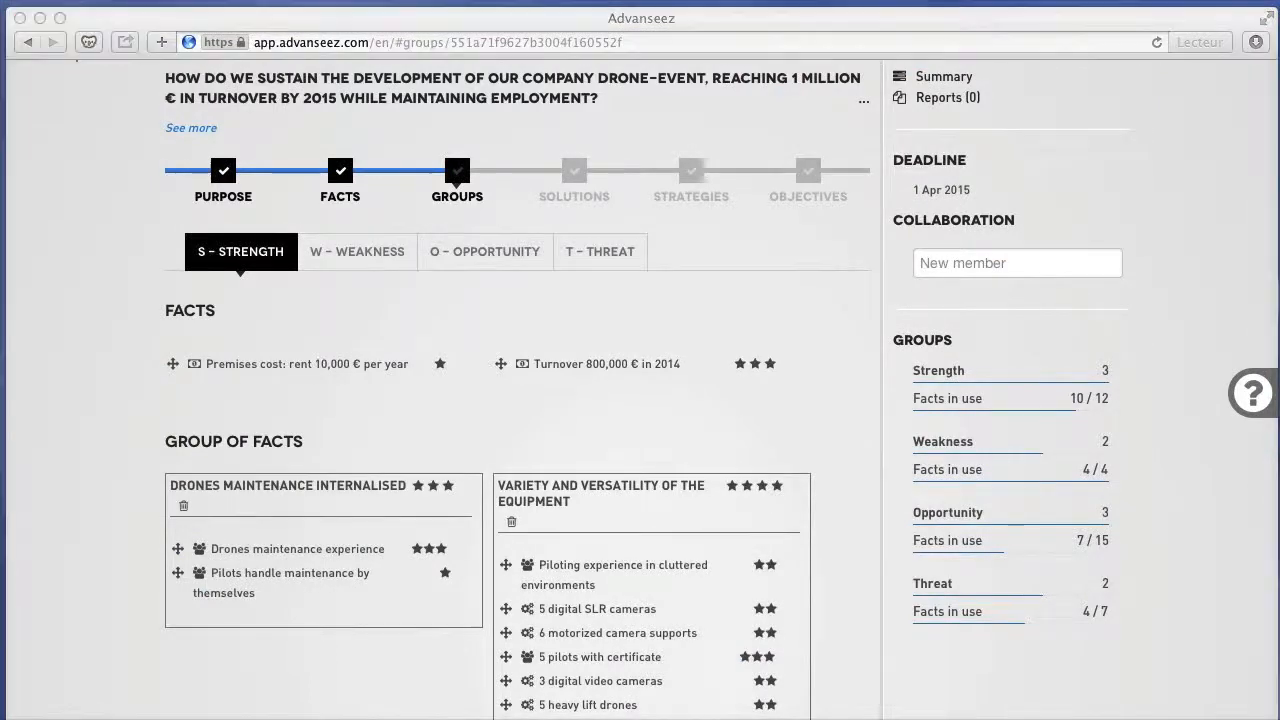
scroll(123, 473, "up", 3)
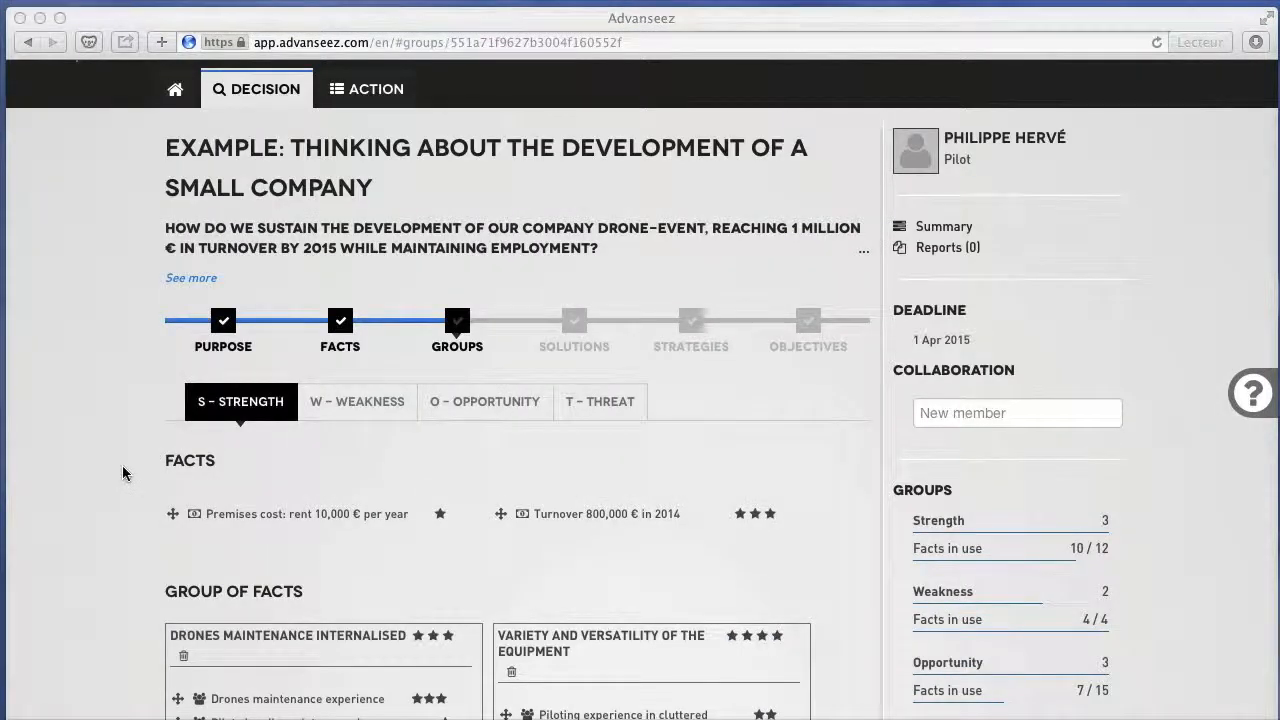
left_click(123, 473)
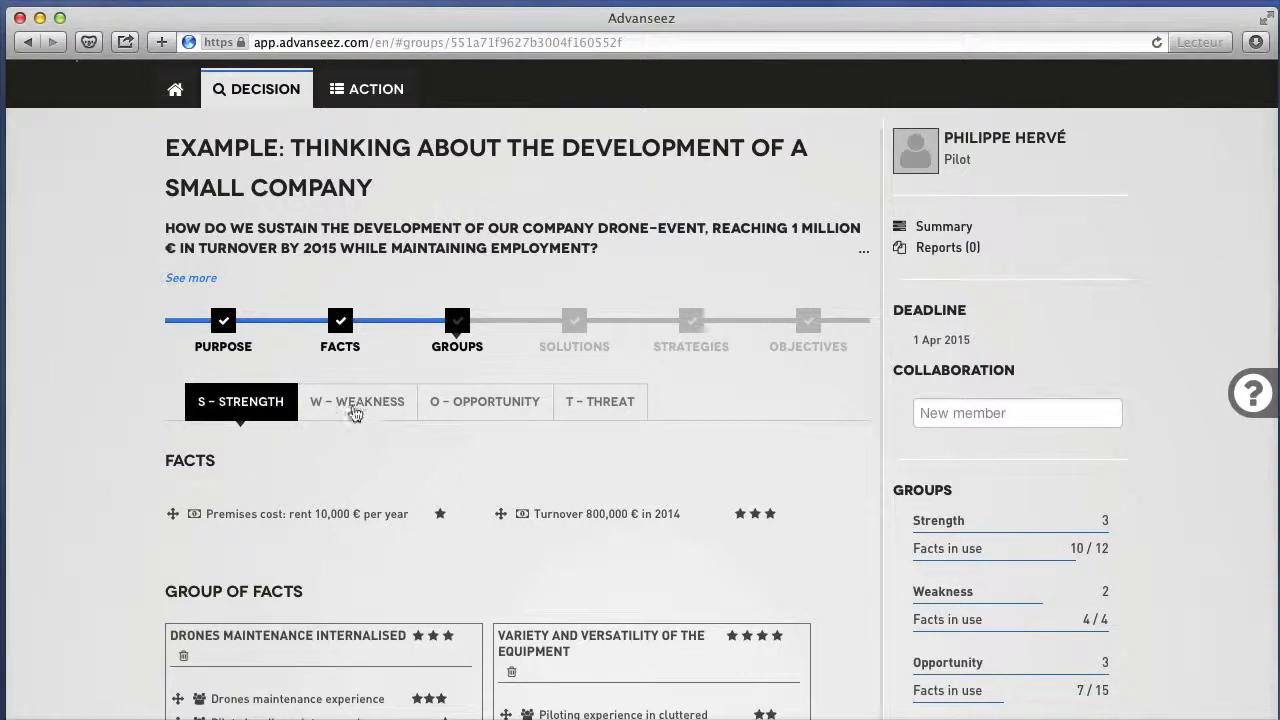
left_click(355, 410)
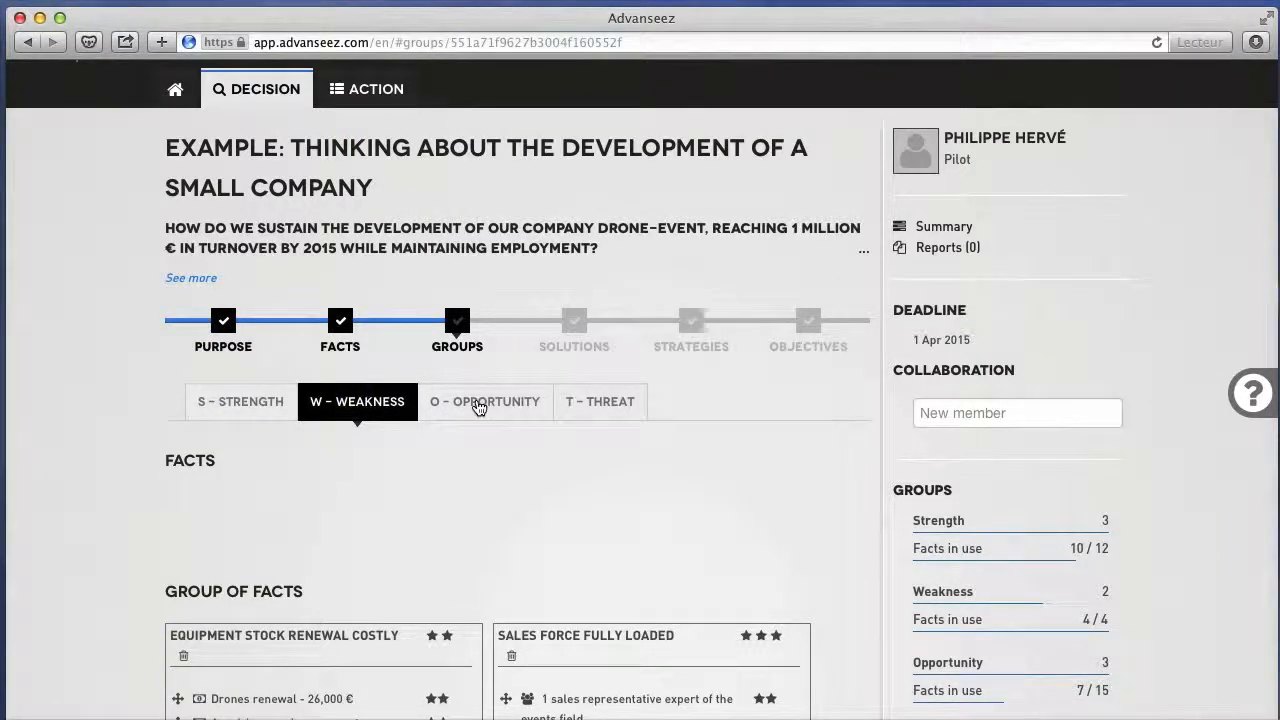
left_click(479, 406)
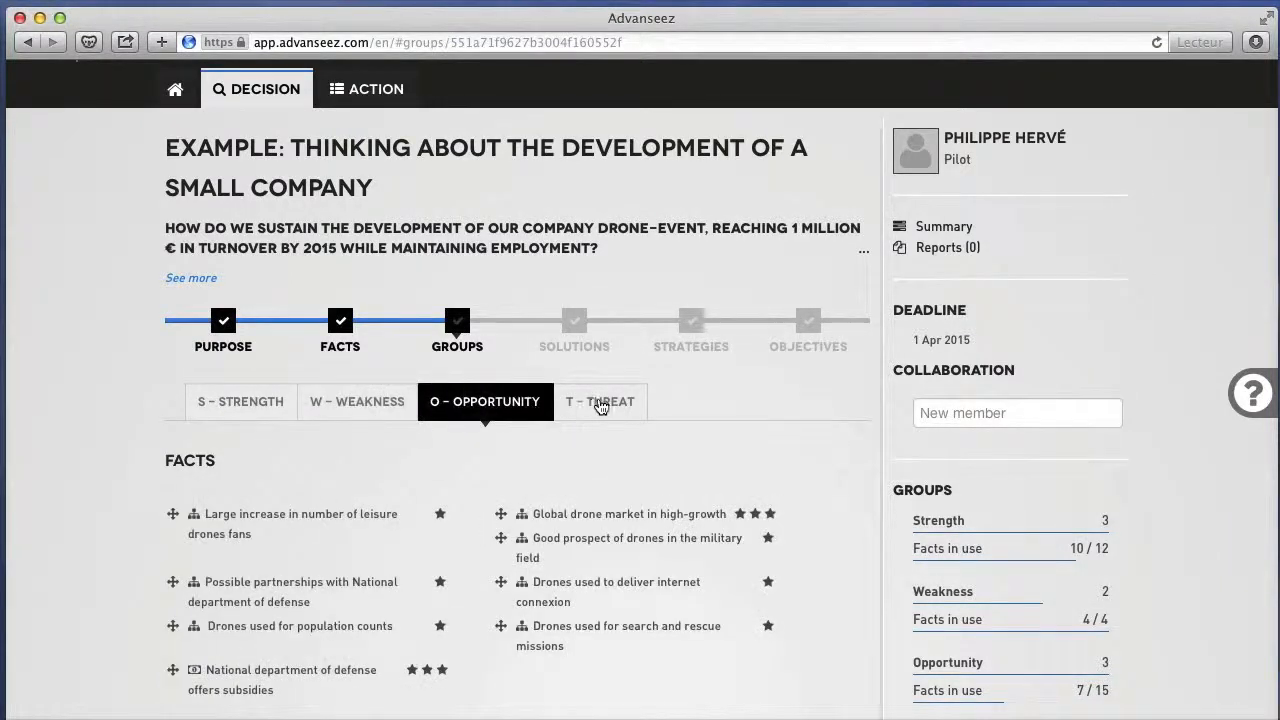
left_click(600, 404)
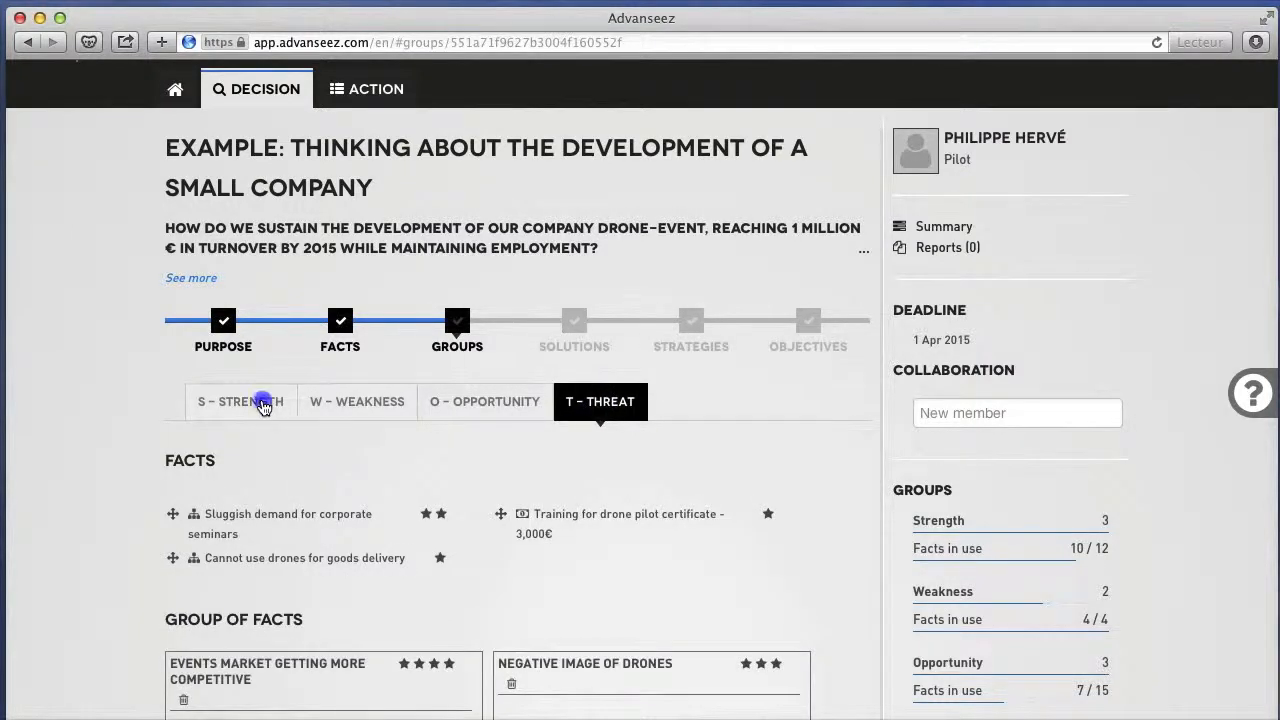
left_click(263, 405)
Place the "Premises cost: rent 10,000 € per year" fact in a new strength group named "test group", and delete that group.
scroll(263, 405, "down", 5)
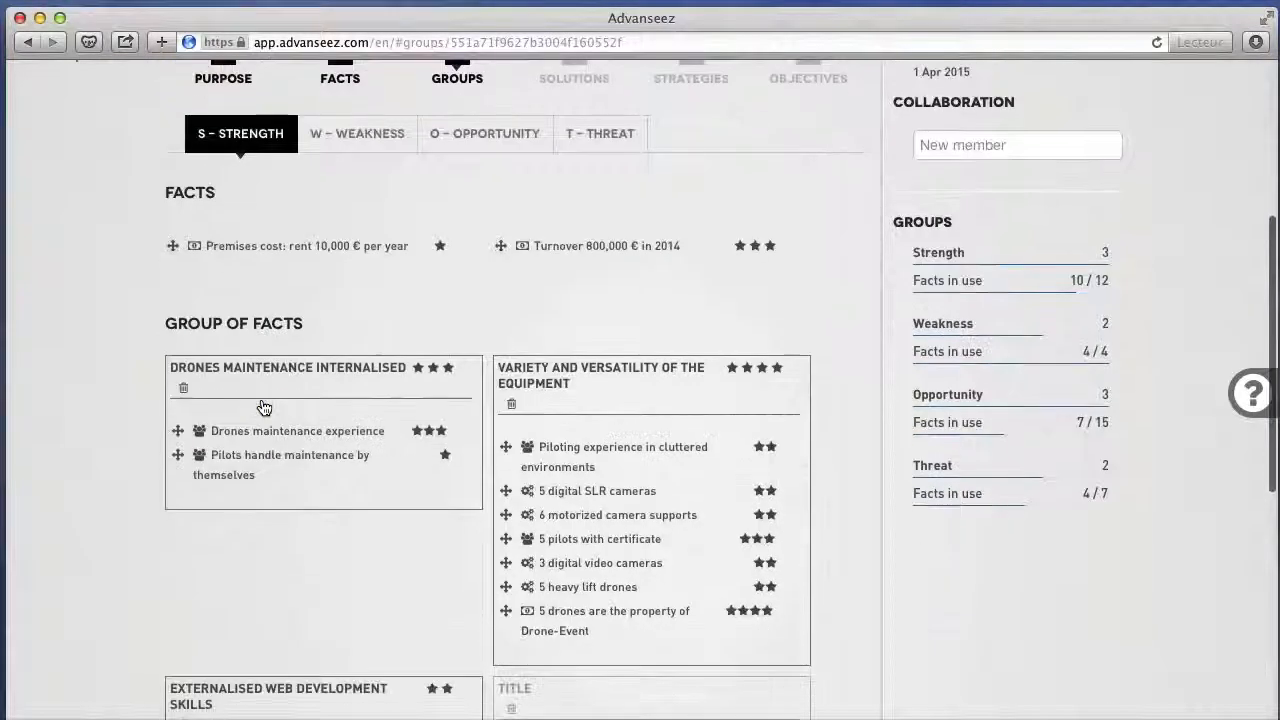
scroll(263, 405, "down", 1)
scroll(263, 405, "down", 2)
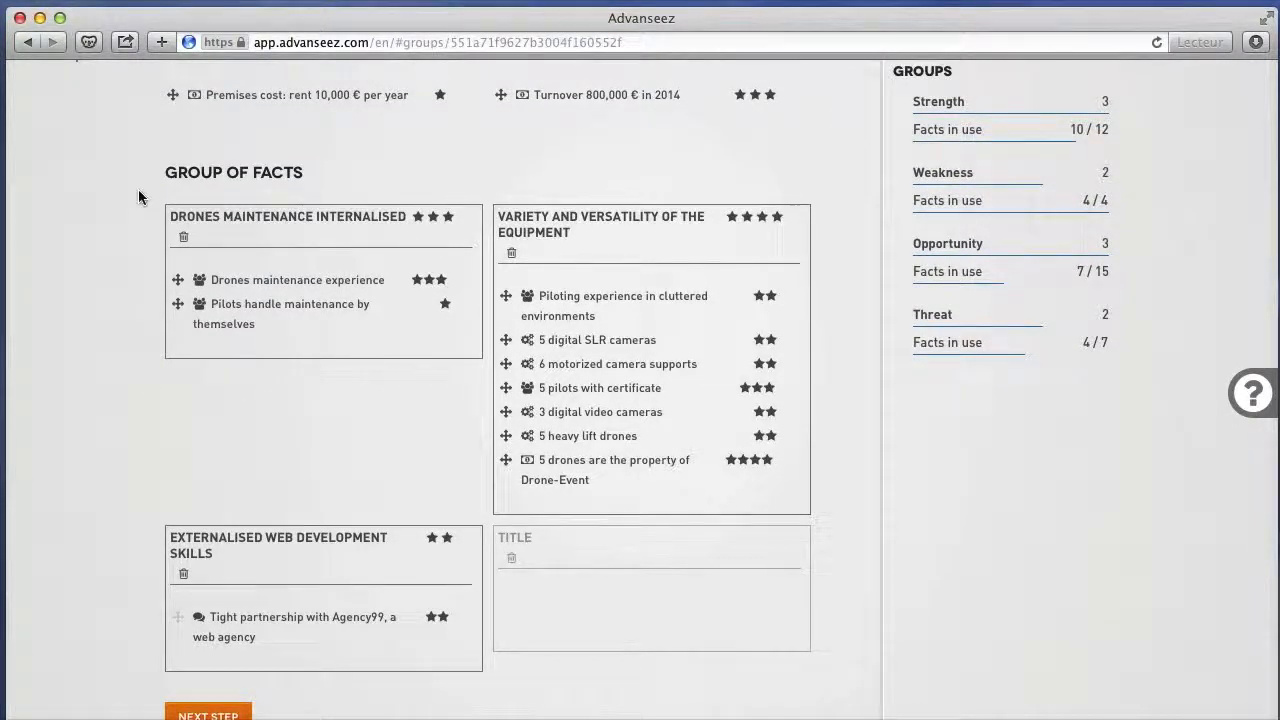
left_click_drag(172, 94, 531, 624)
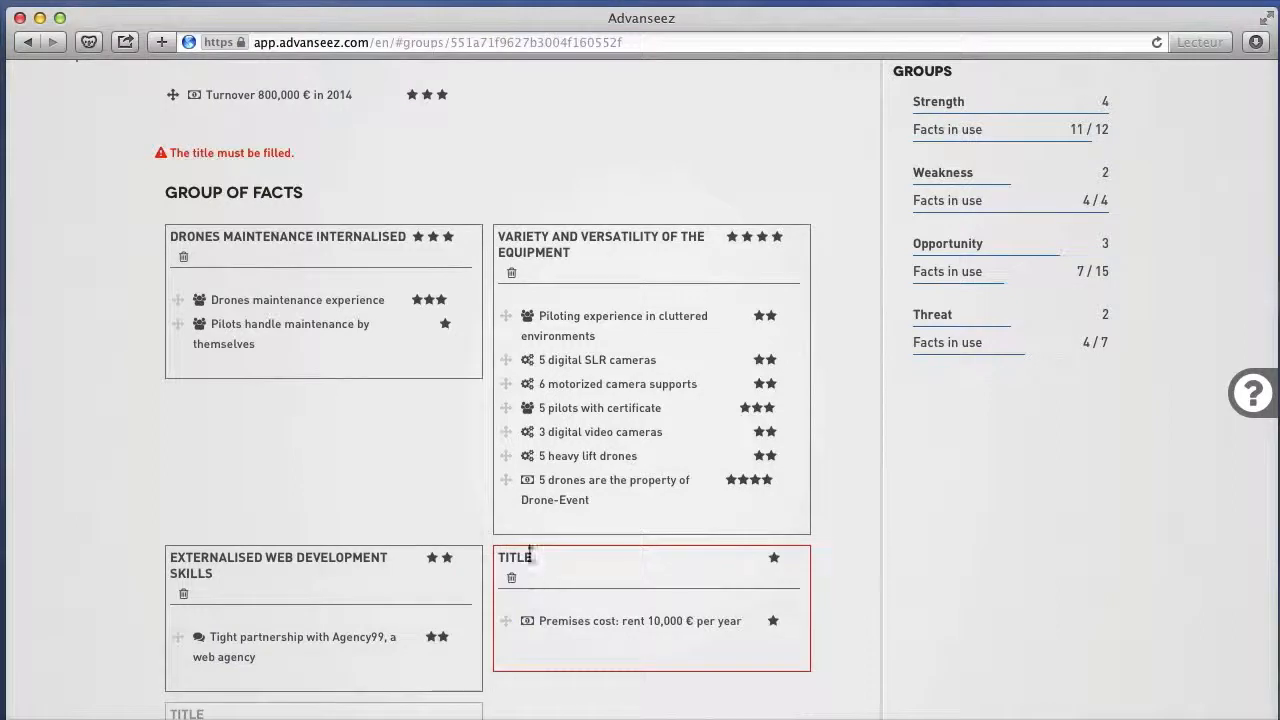
left_click(524, 561)
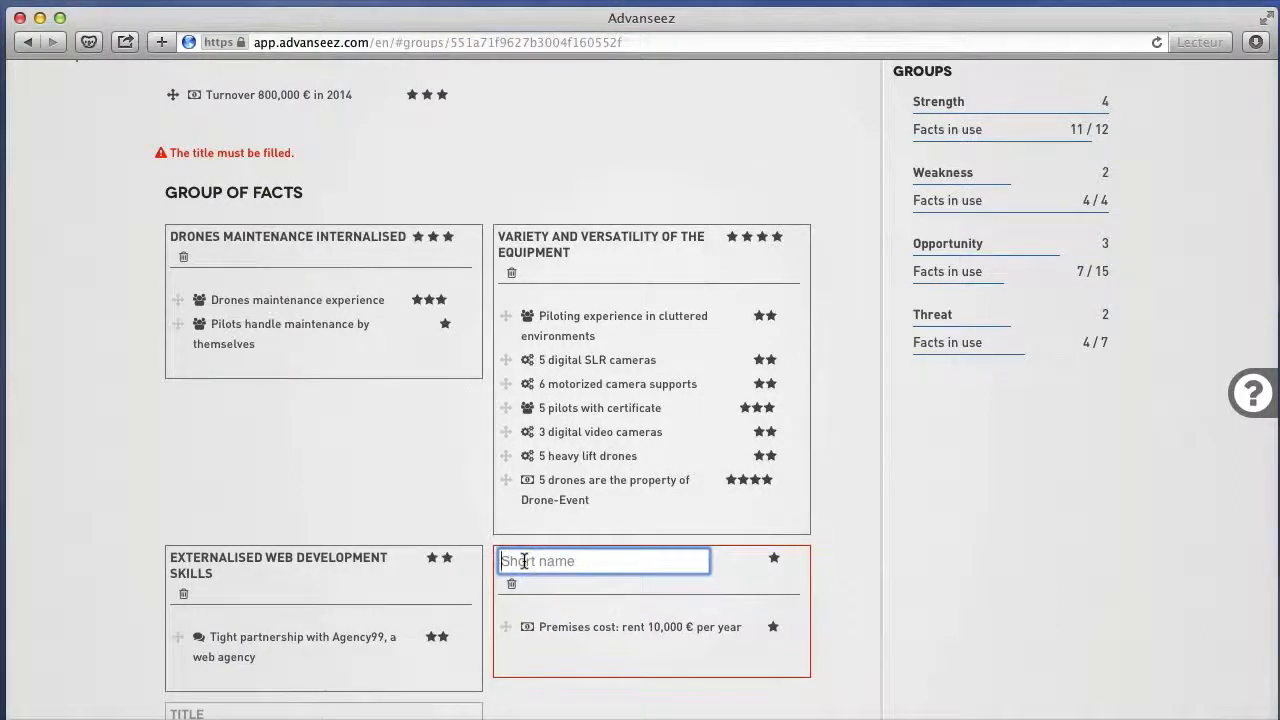
type("test group")
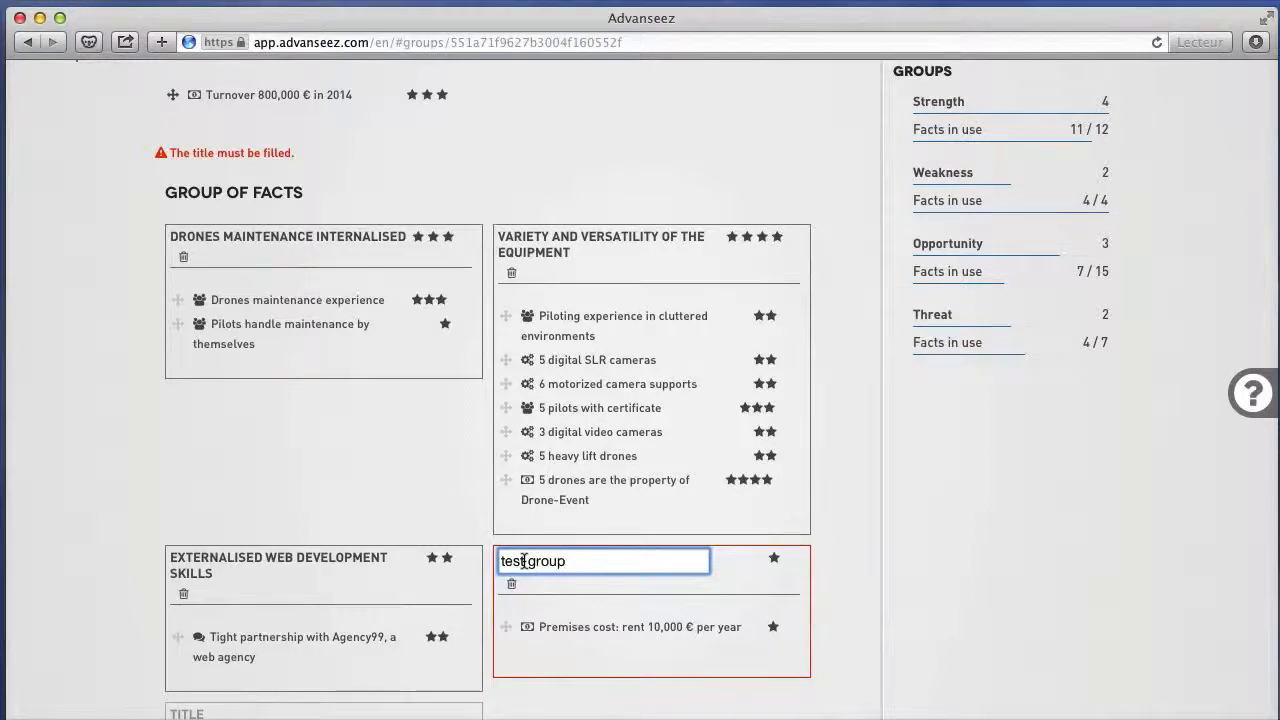
left_click(839, 681)
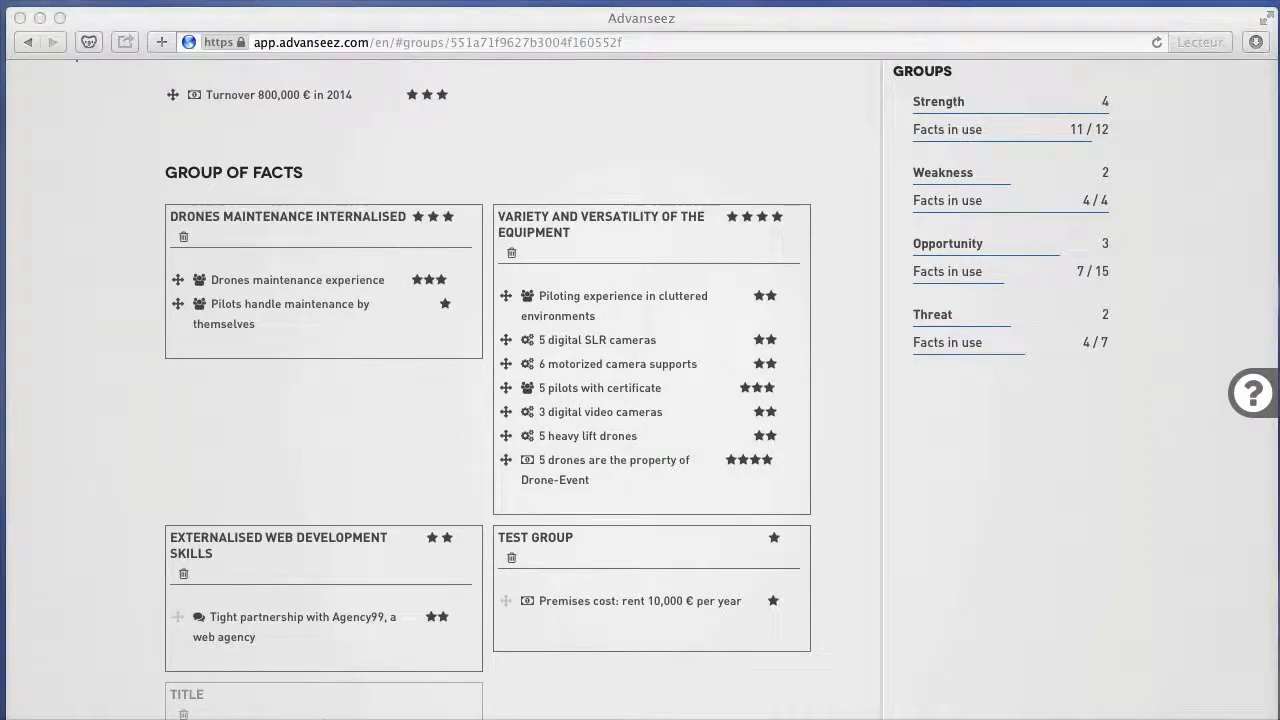
left_click(511, 560)
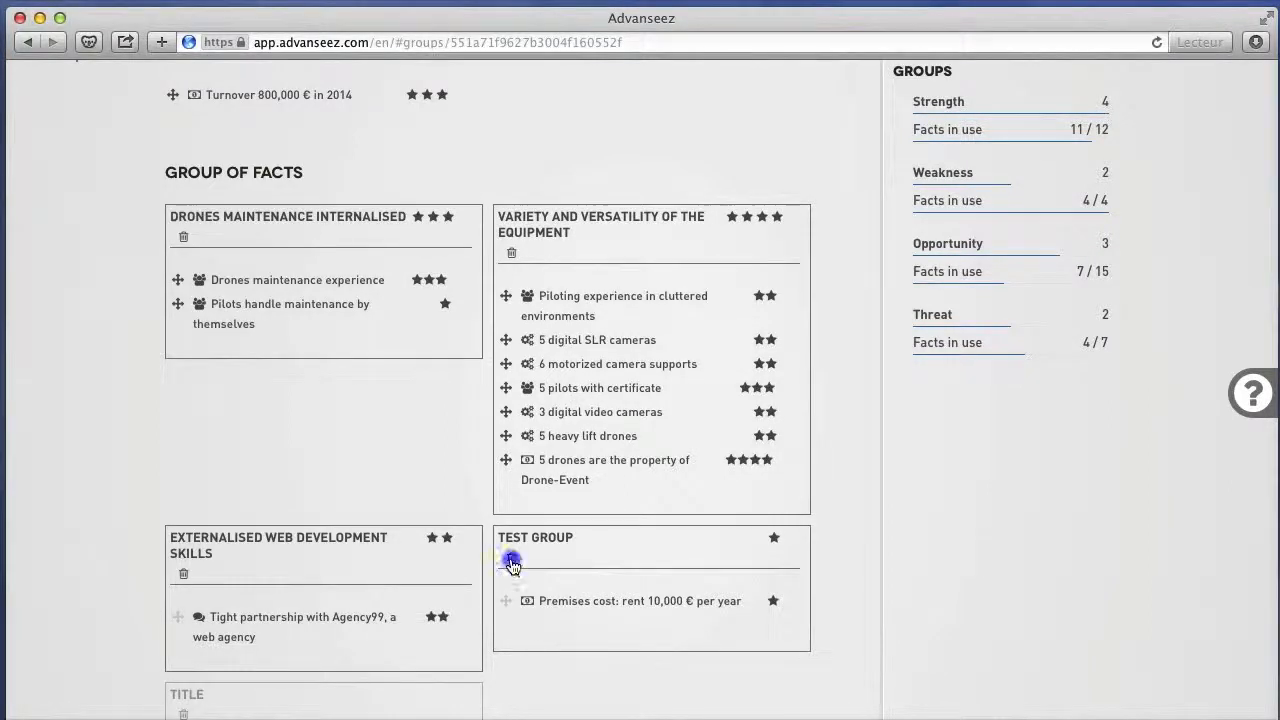
Switch to the Opportunity category and examine its ungrouped facts and its groups of facts.
scroll(511, 565, "up", 5)
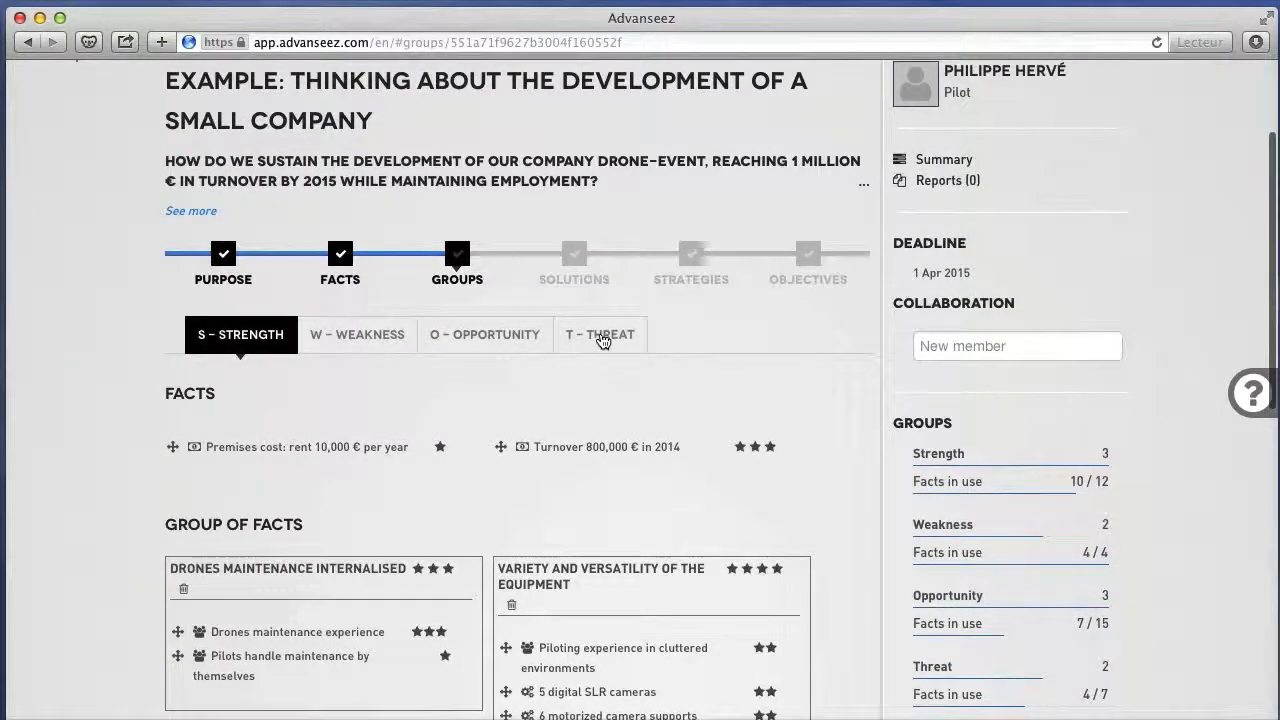
left_click(601, 338)
left_click(521, 345)
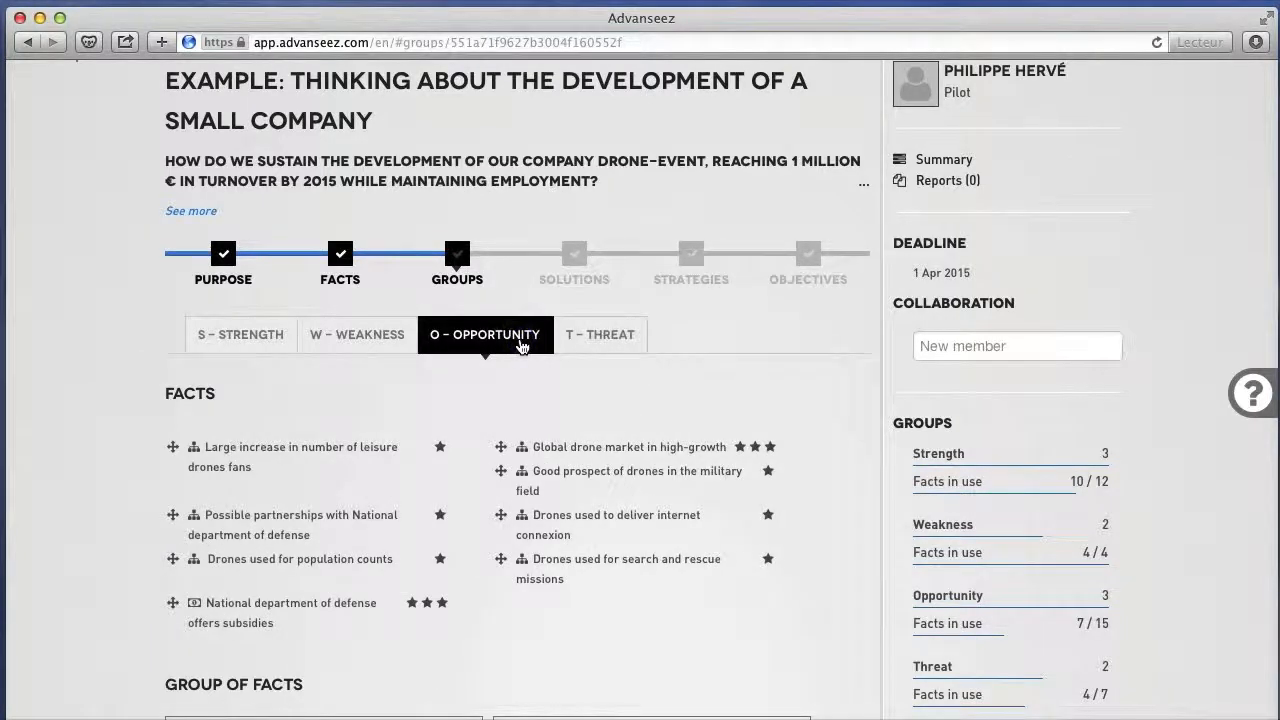
scroll(521, 346, "down", 5)
scroll(522, 347, "down", 1)
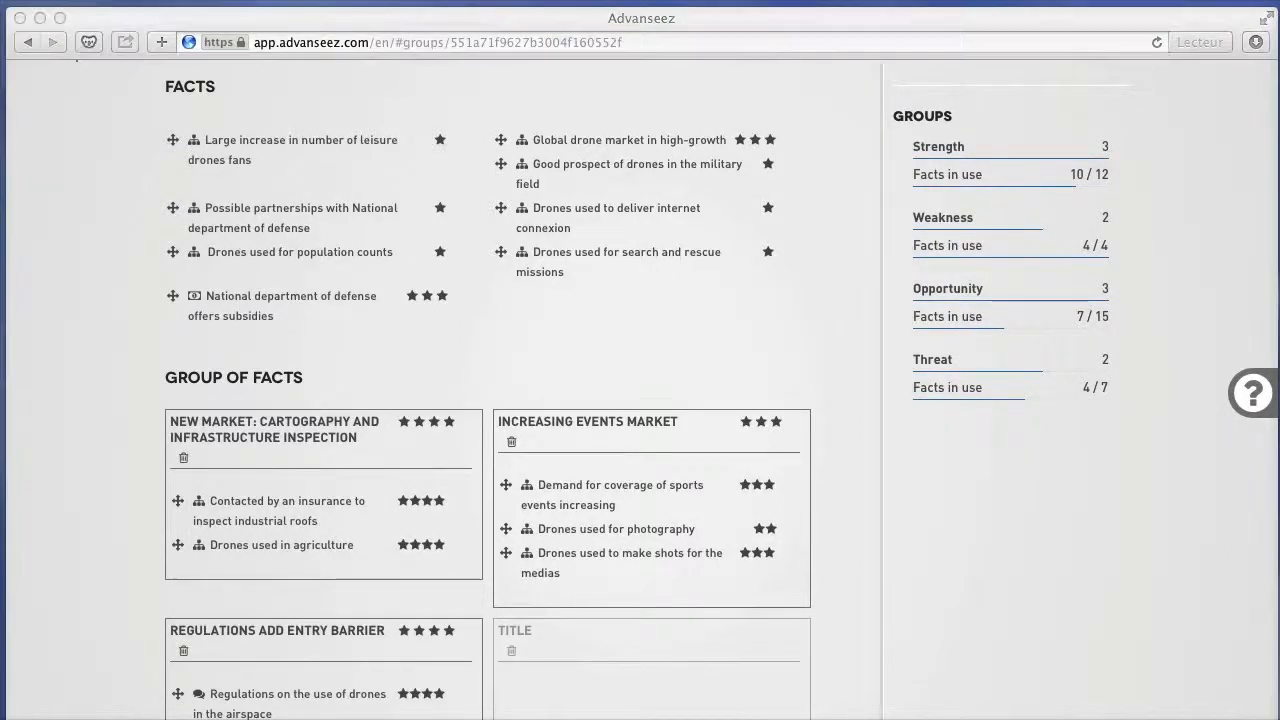
scroll(139, 453, "up", 1)
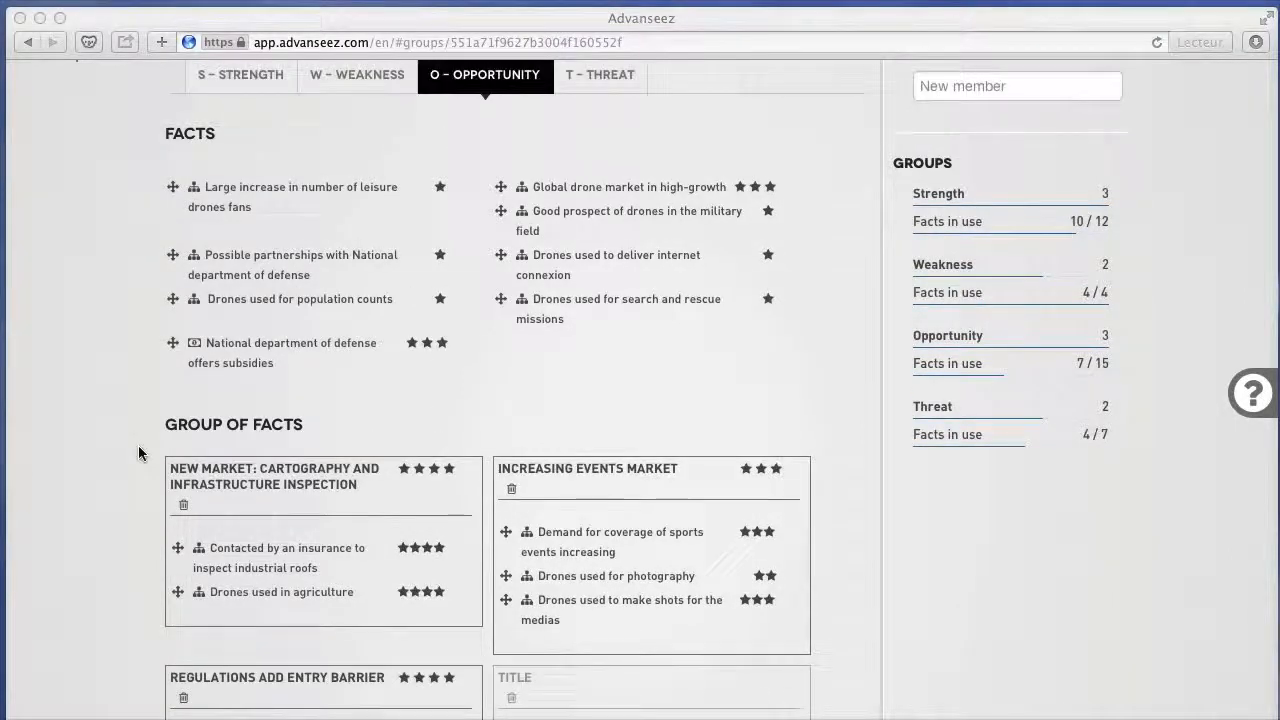
left_click(139, 453)
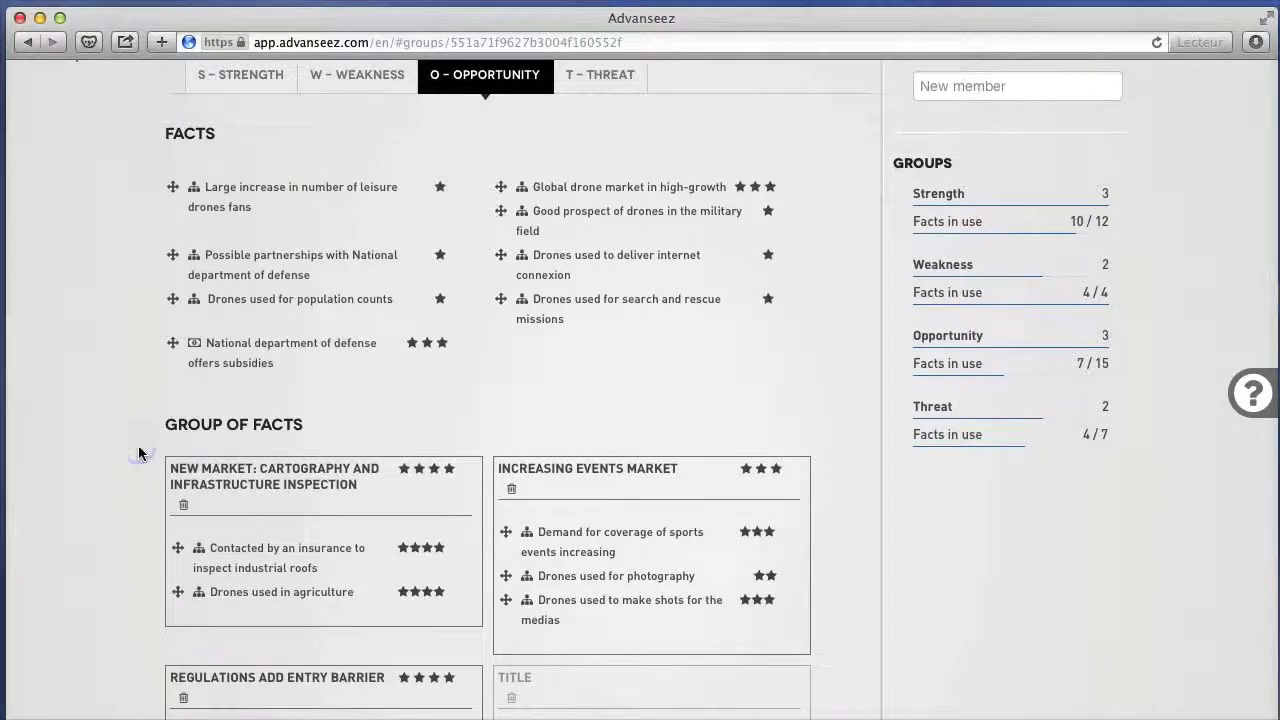
scroll(139, 453, "down", 1)
scroll(139, 453, "down", 2)
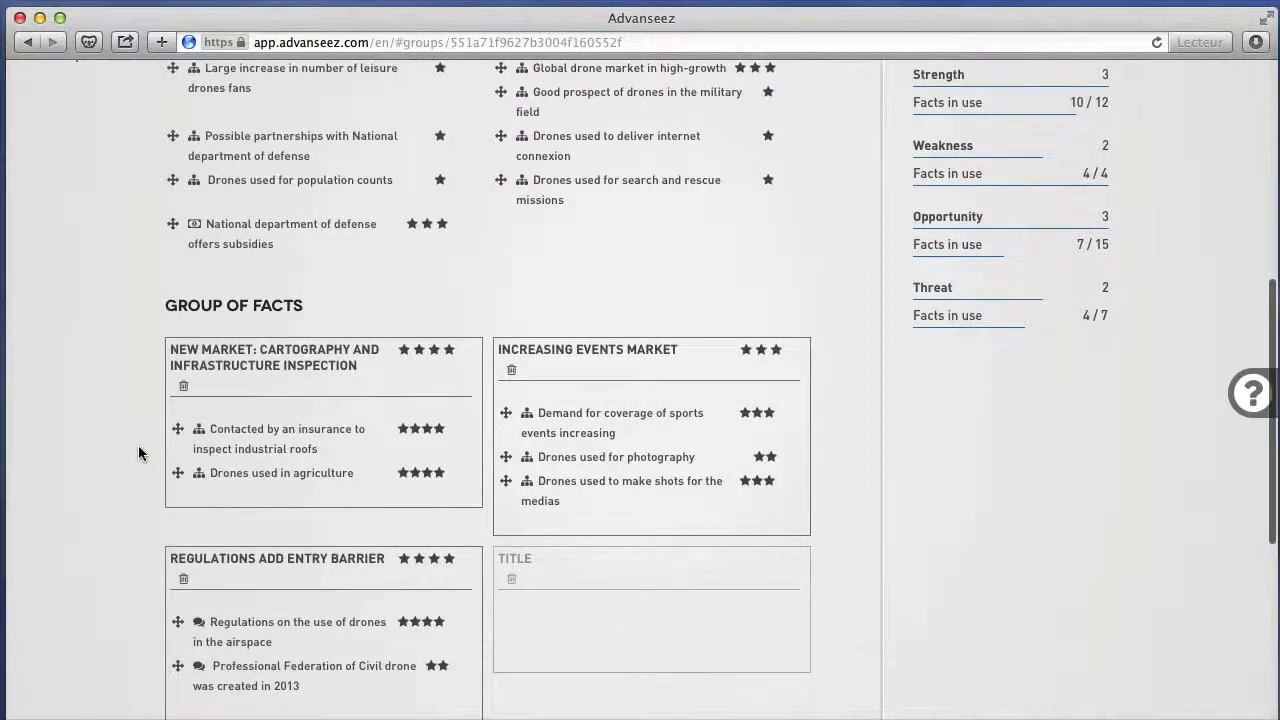
scroll(138, 453, "down", 6)
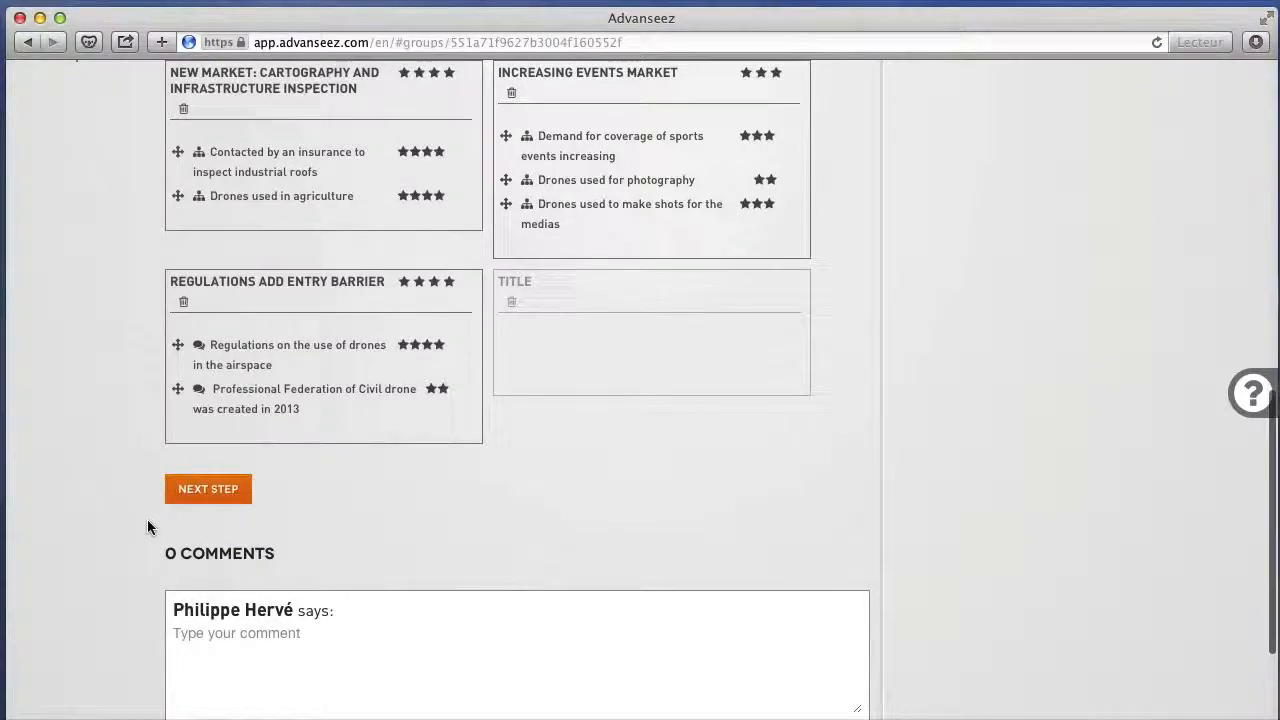
Proceed to the Solutions stage and review its table of SWOT groups and its solutions list.
left_click(197, 499)
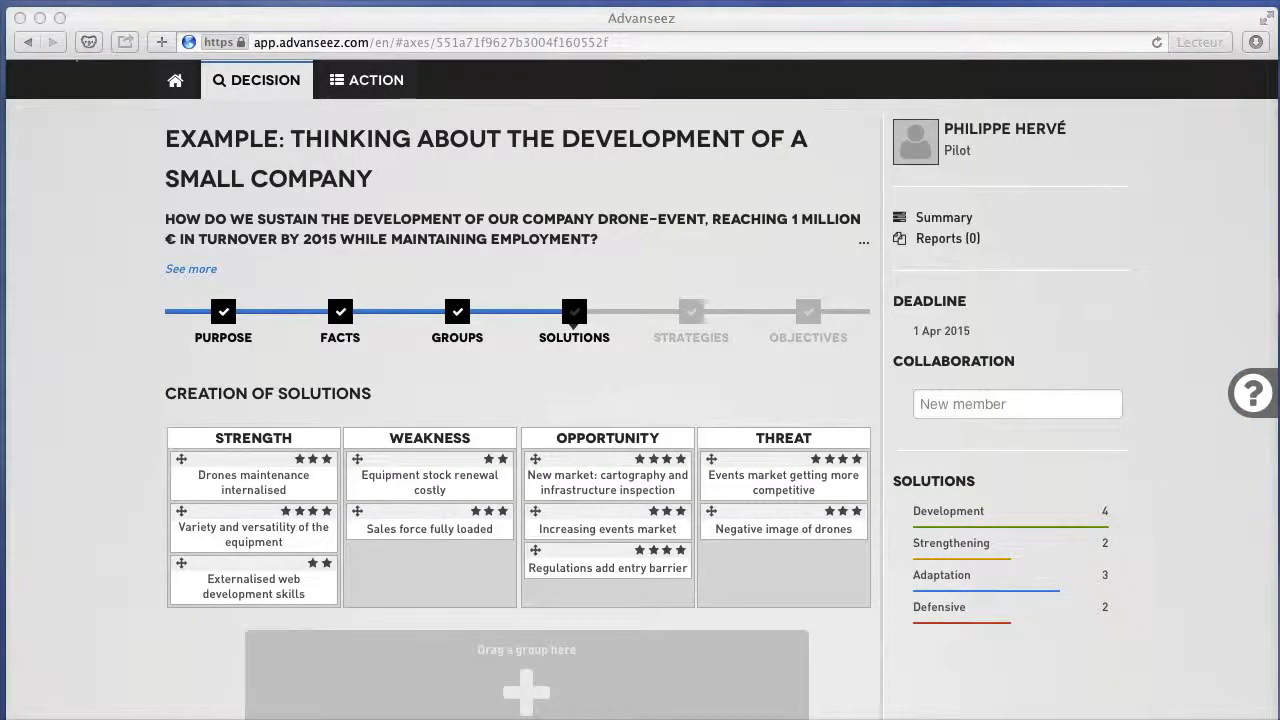
scroll(78, 690, "down", 1)
left_click(87, 667)
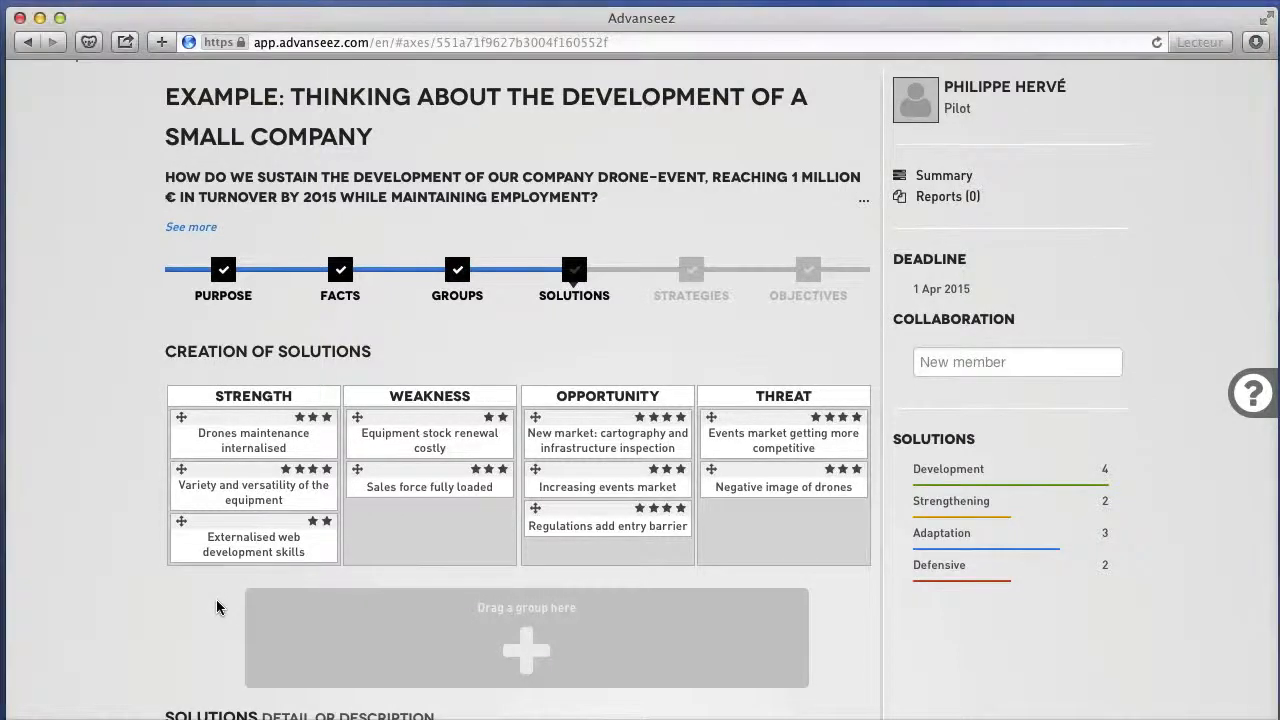
scroll(218, 607, "down", 5)
scroll(218, 607, "down", 1)
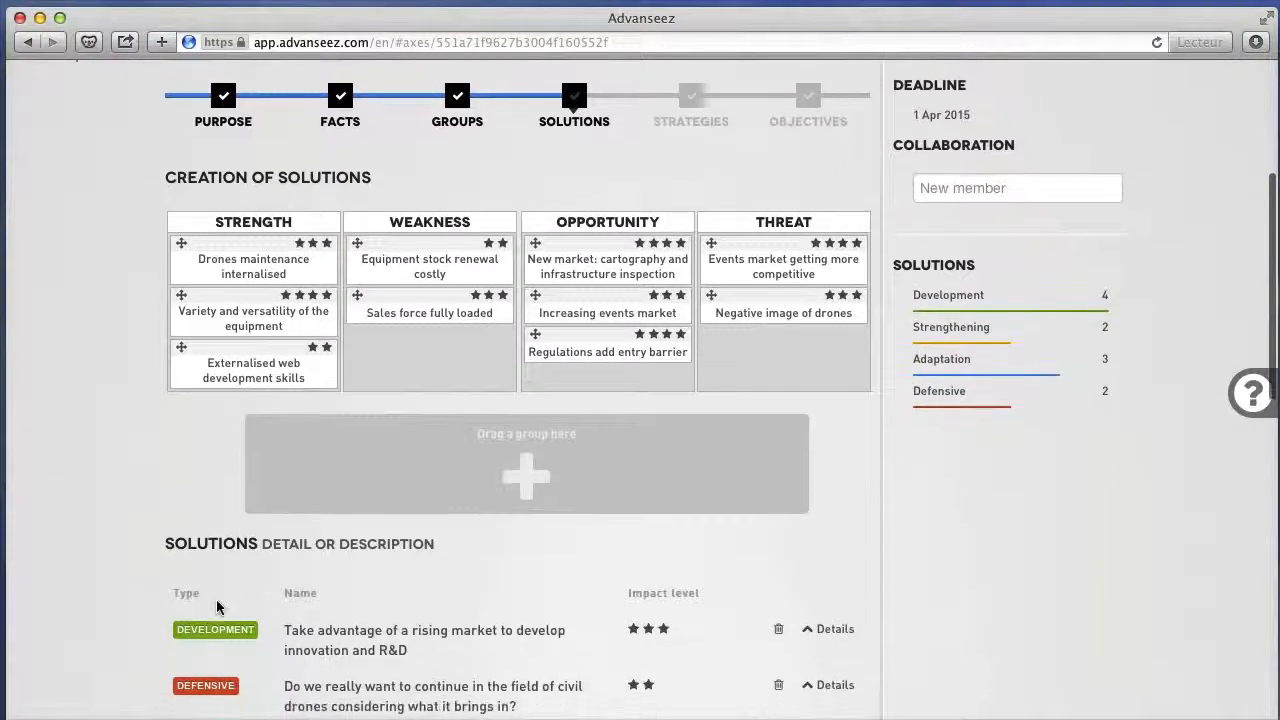
Create a solution by combining the threat "Events market getting more competitive" with the weakness "Equipment stock renewal costly".
left_click_drag(710, 243, 601, 435)
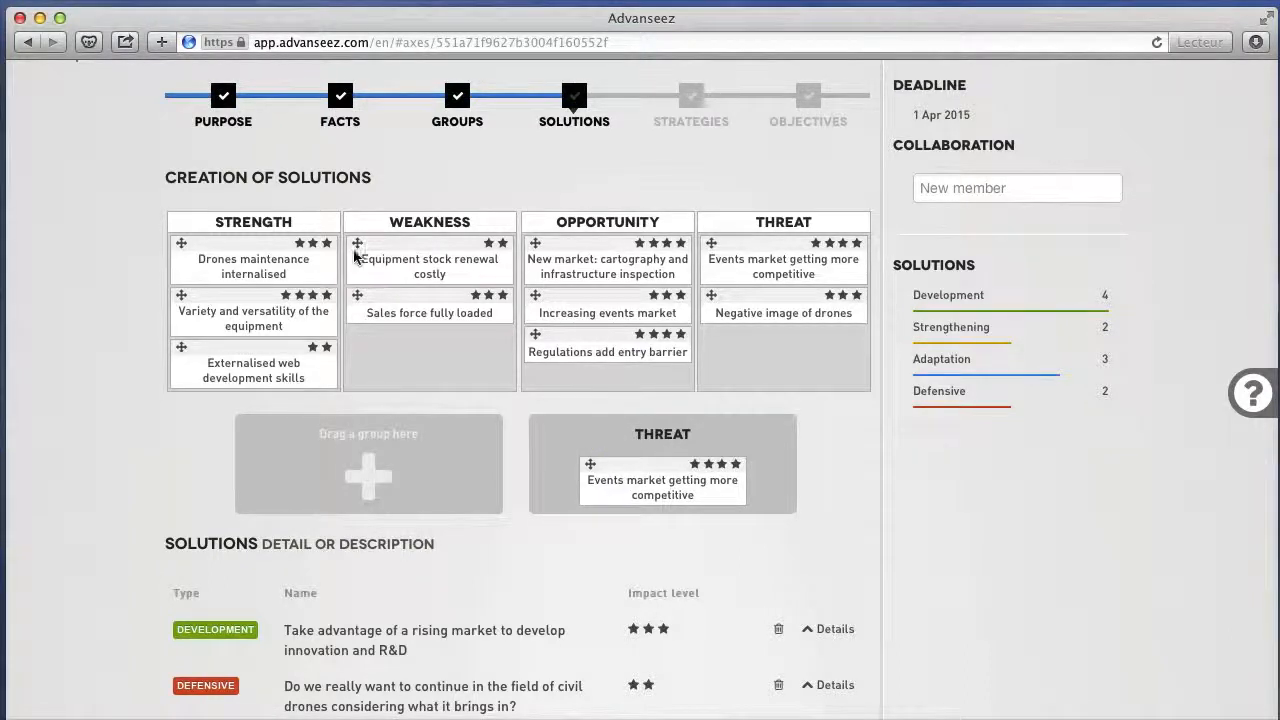
left_click_drag(357, 243, 289, 451)
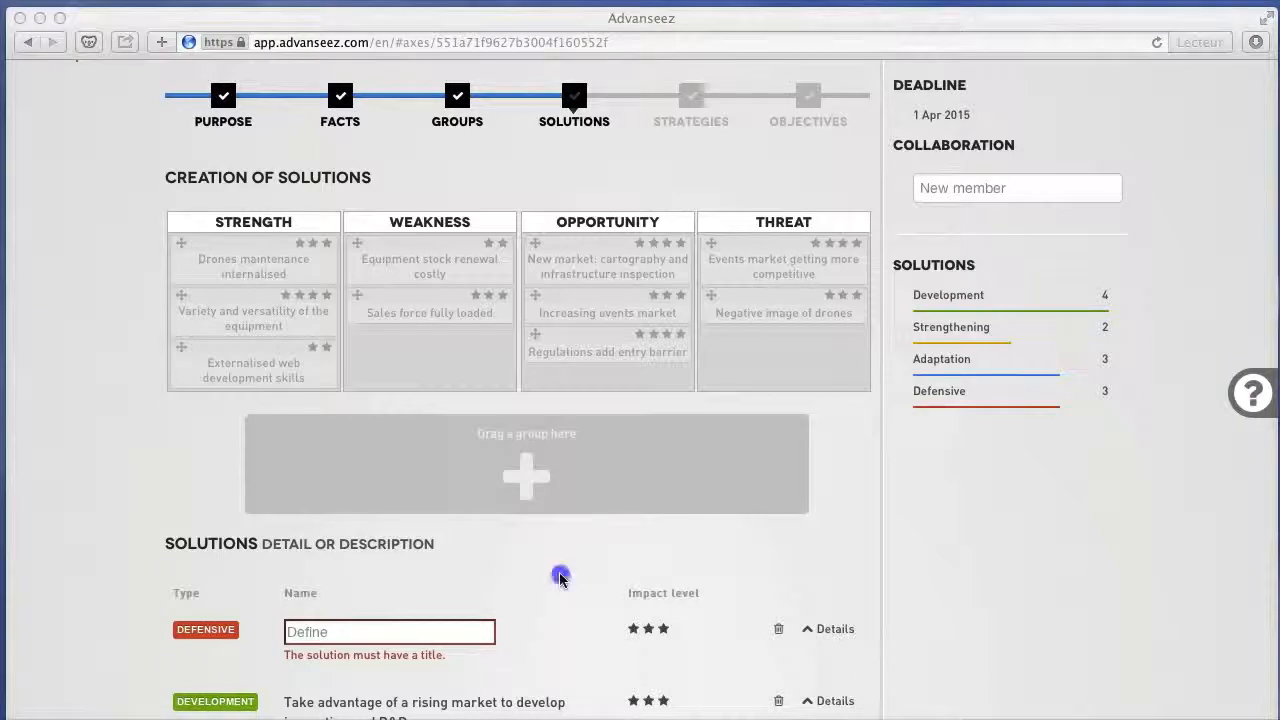
left_click(560, 577)
Expand the untitled defensive solution's details and display the facts behind its weakness and threat groups.
scroll(560, 577, "down", 5)
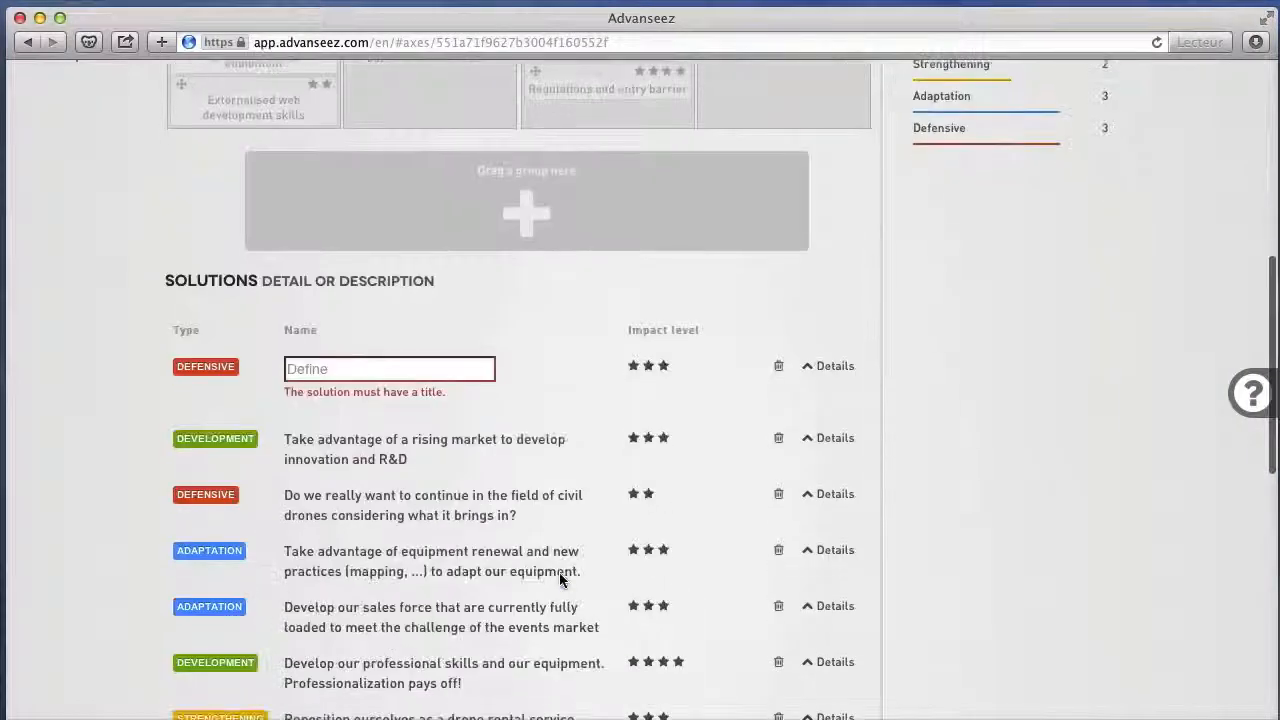
left_click(833, 366)
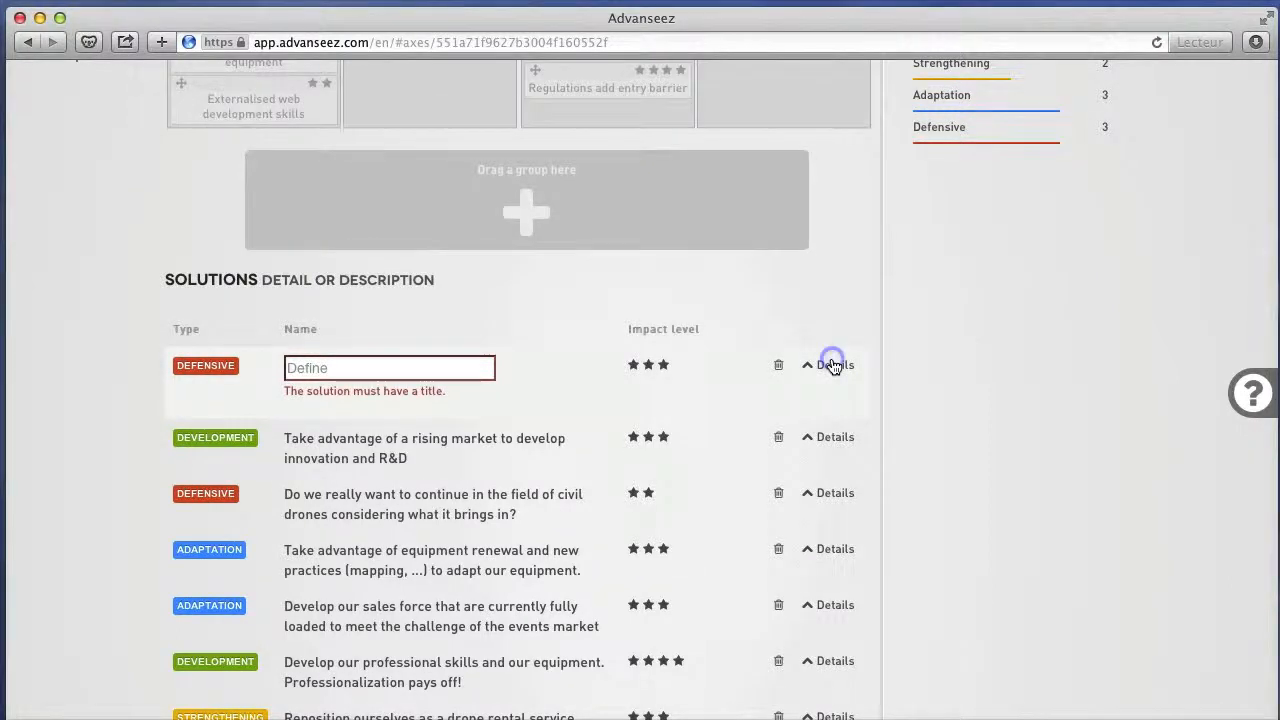
left_click(615, 482)
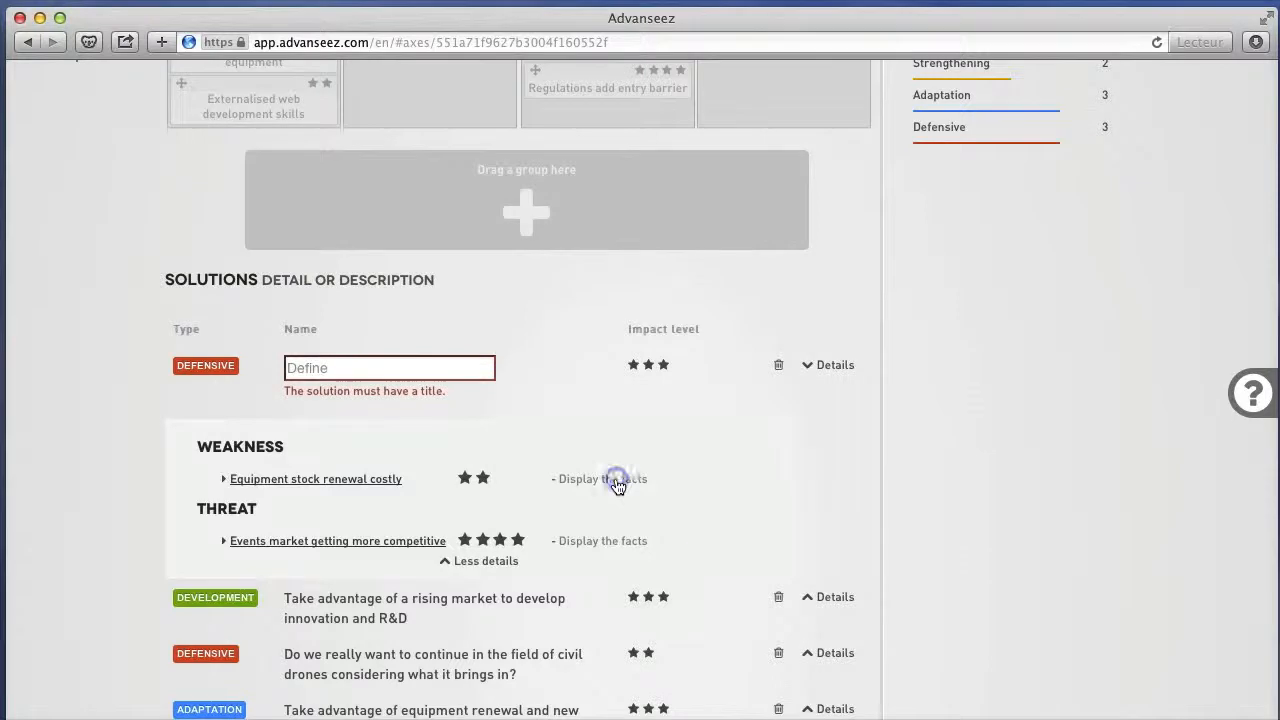
left_click(596, 609)
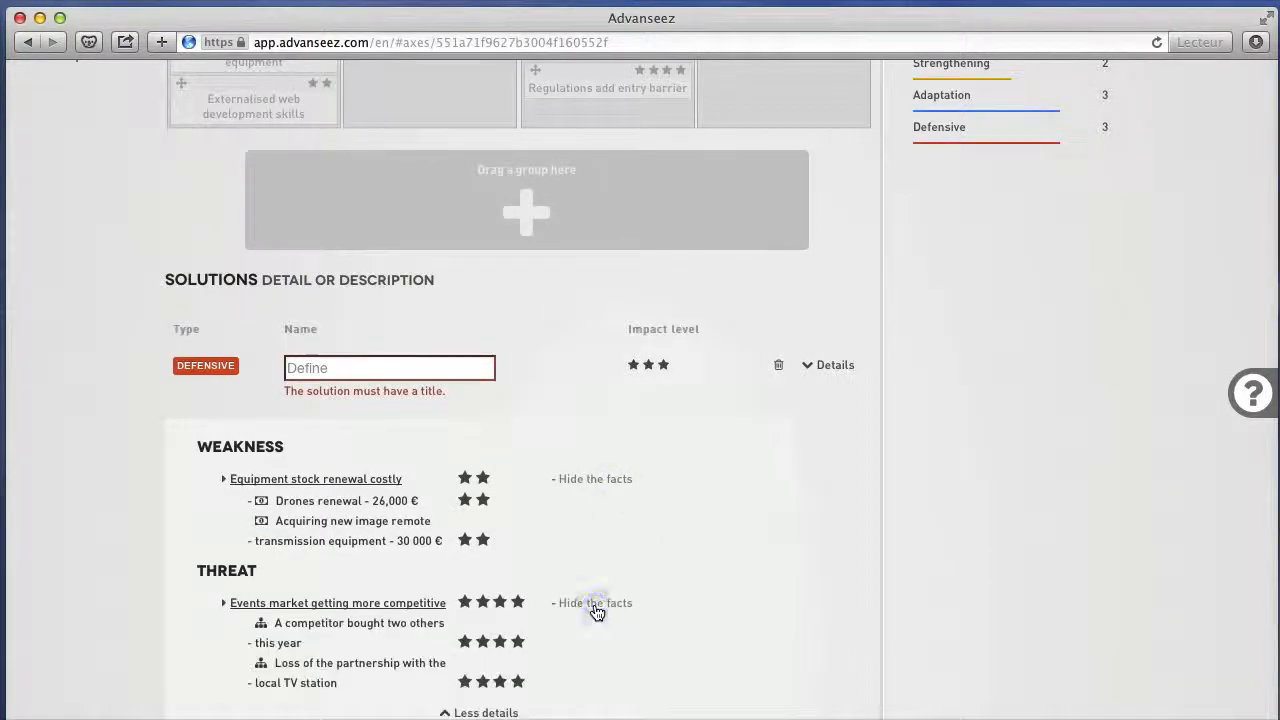
Delete the untitled defensive solution from the solutions list.
scroll(596, 612, "down", 3)
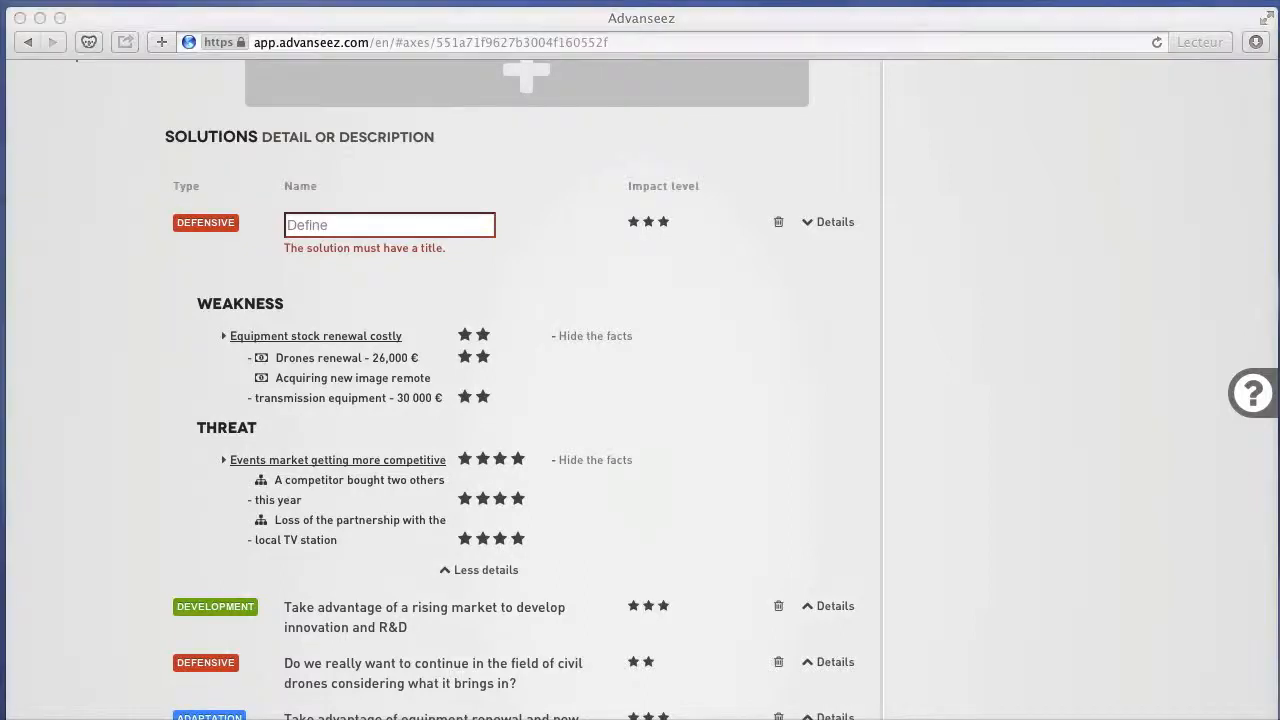
left_click(781, 294)
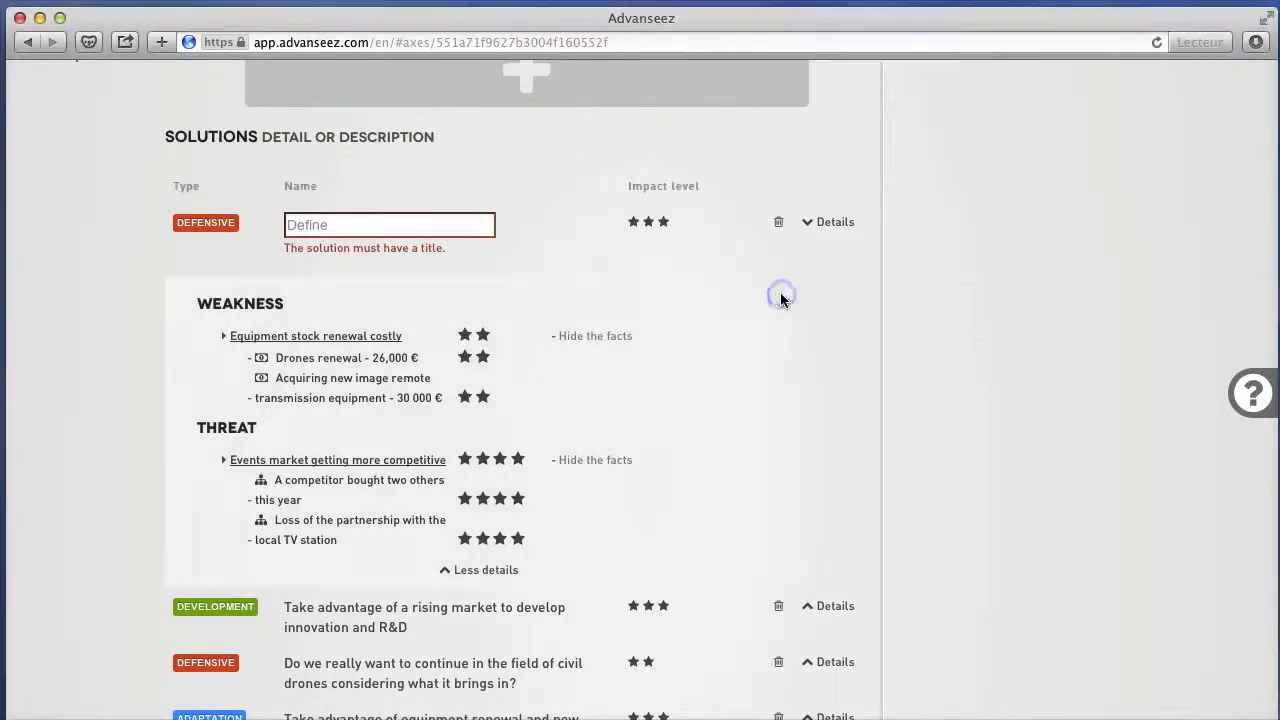
left_click(779, 224)
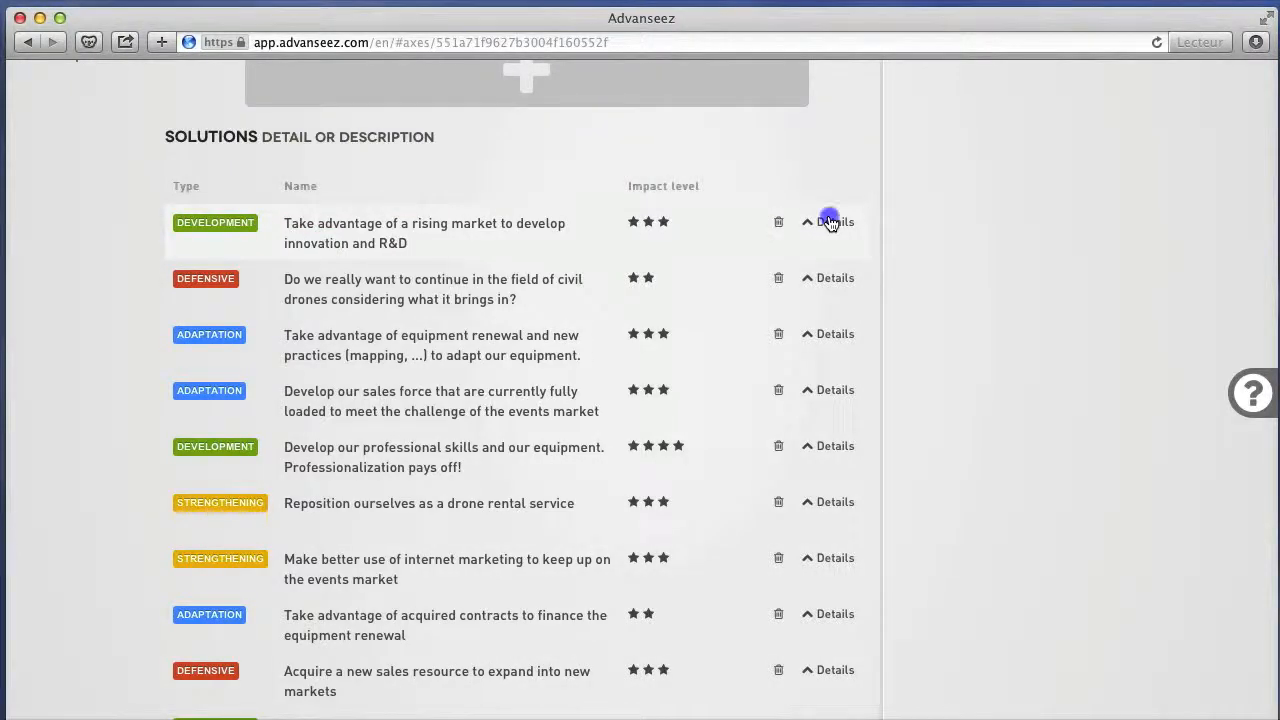
Examine the underlying groups of the innovation and R&D, civil drones, equipment renewal and drone rental solutions, collapsing each one's details again.
left_click(829, 222)
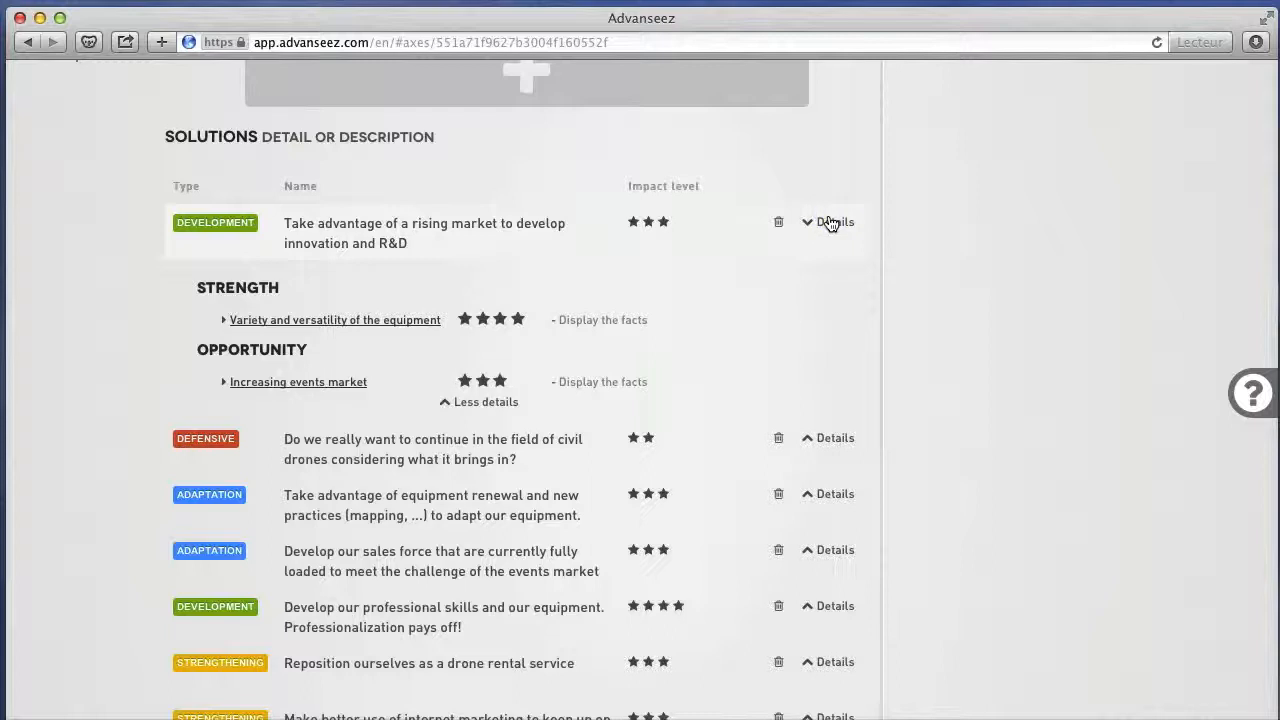
left_click(829, 222)
left_click(830, 280)
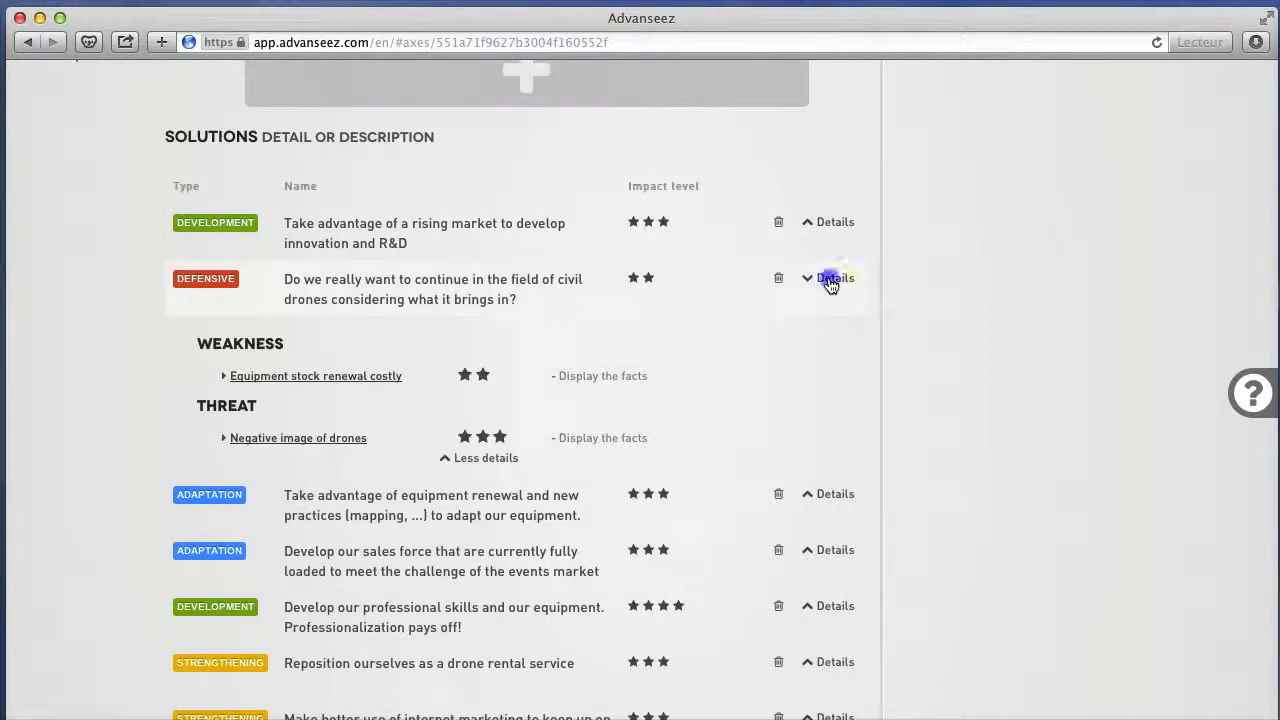
left_click(830, 280)
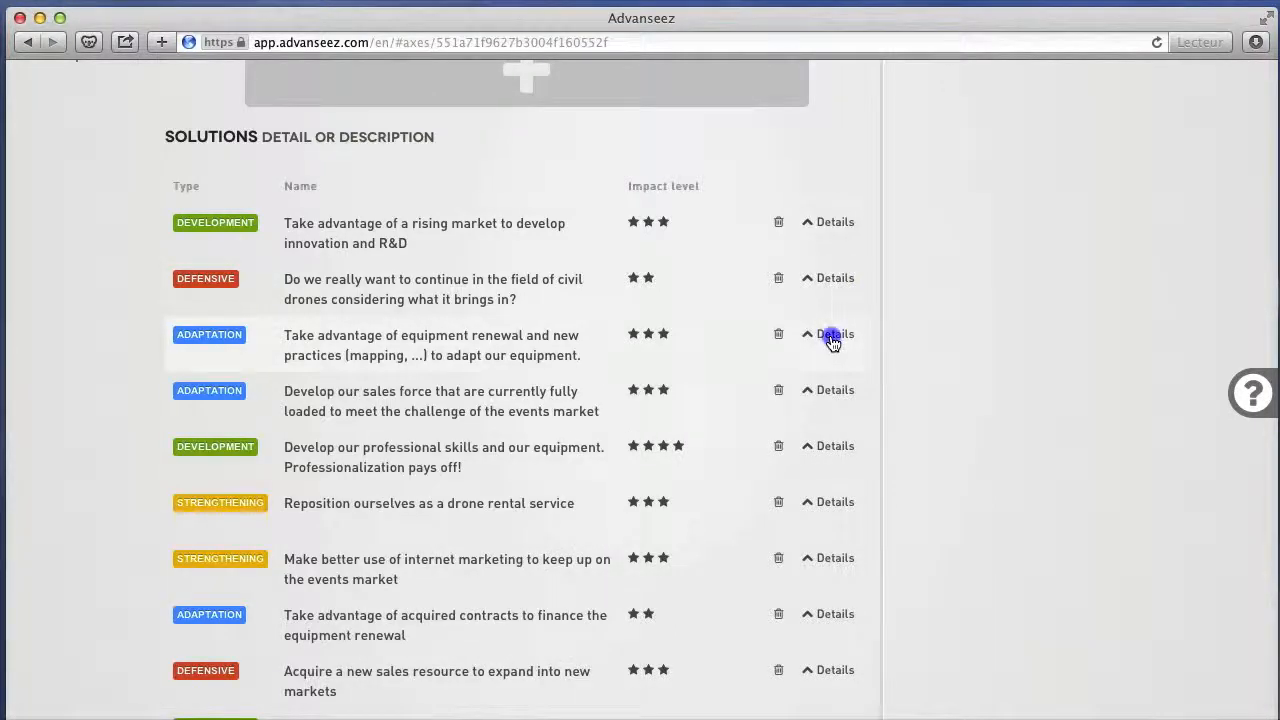
left_click(831, 340)
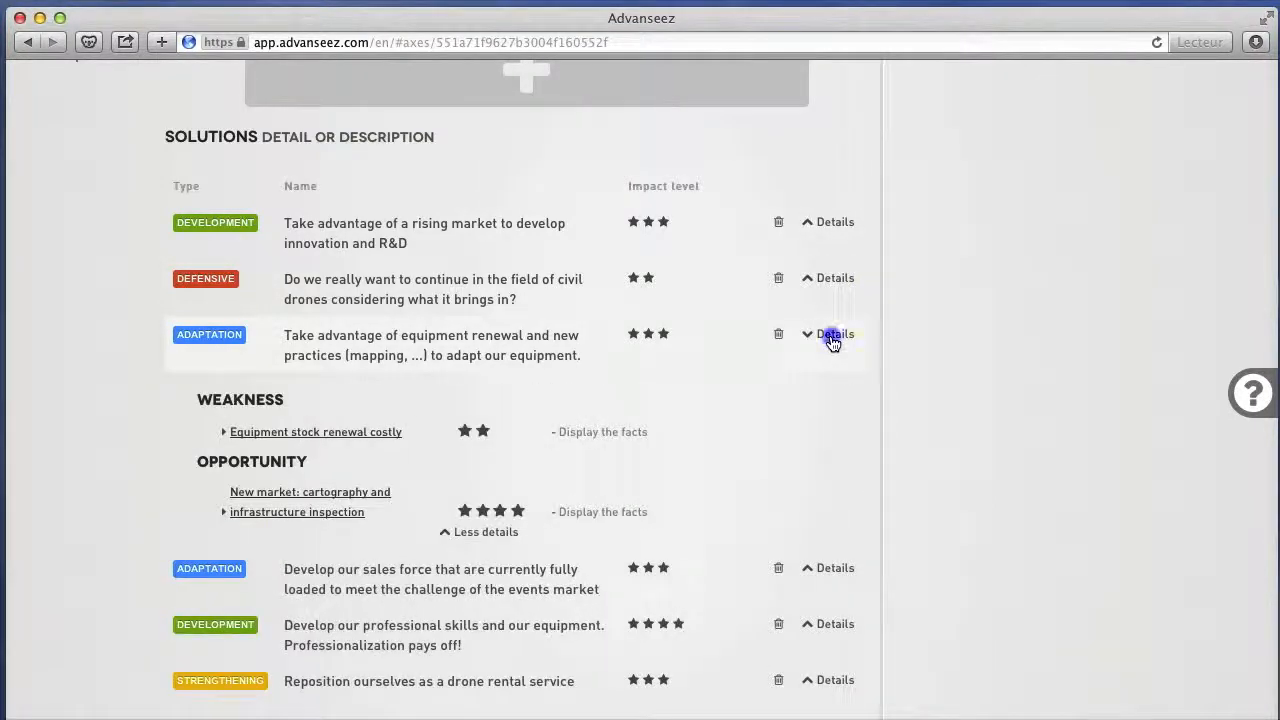
left_click(831, 340)
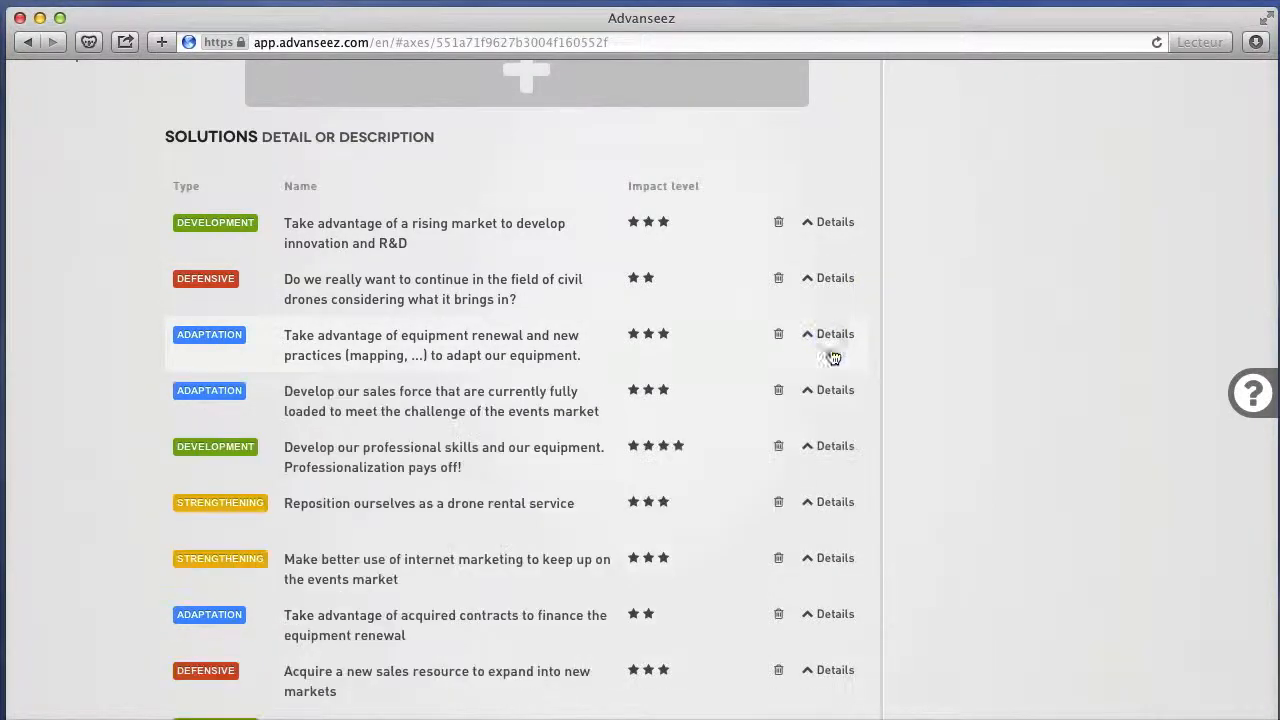
left_click(824, 505)
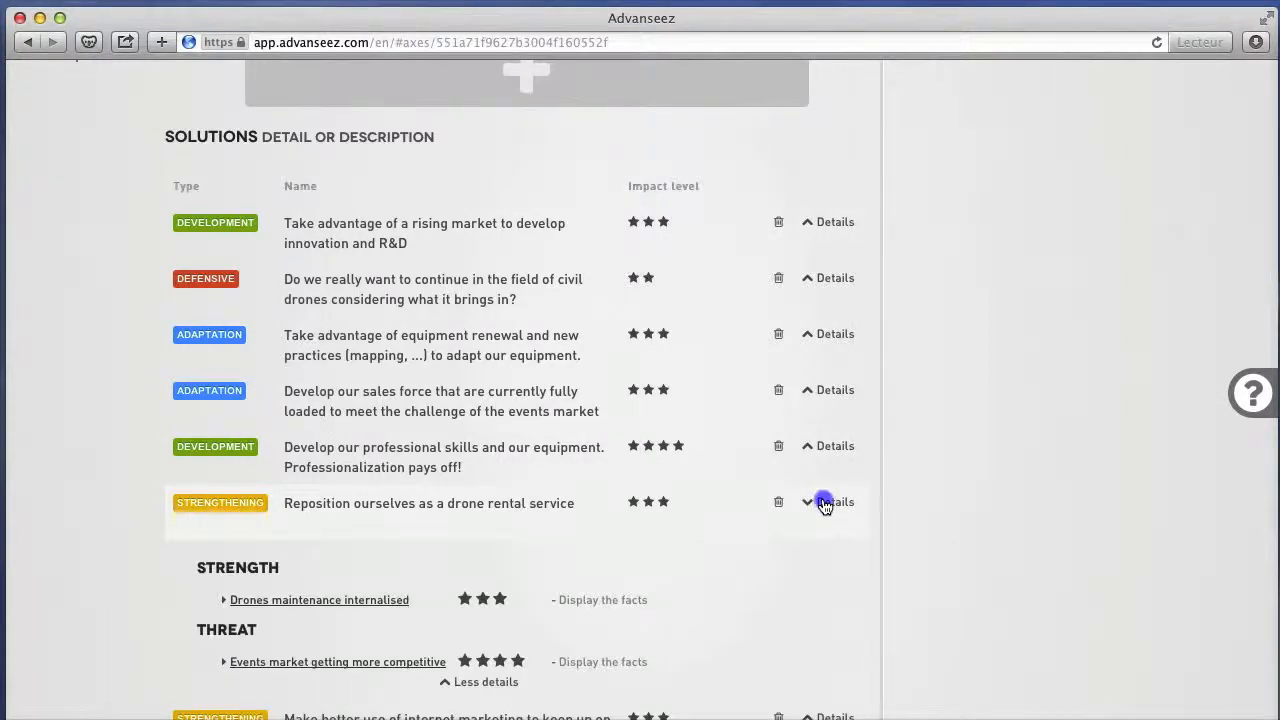
left_click(824, 505)
Proceed to the Strategies stage and review the solutions listed under the development, adaptation, defensive and strengthening strategies.
scroll(824, 507, "down", 3)
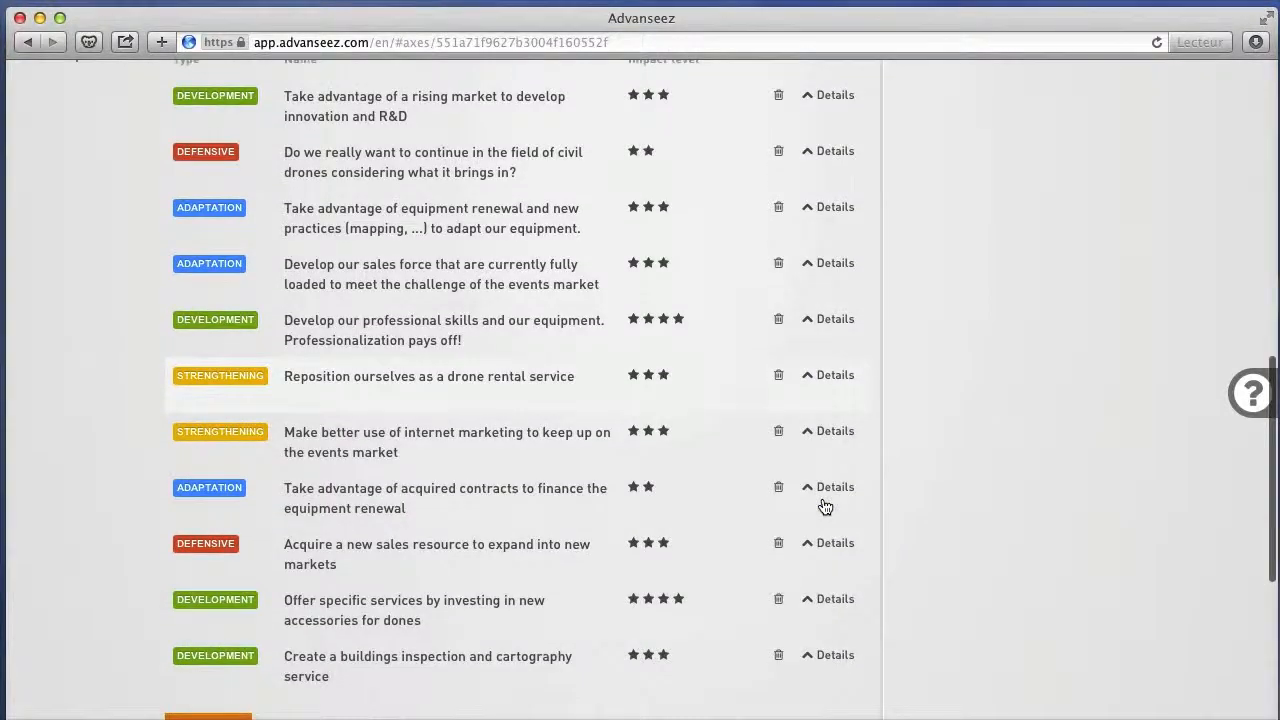
scroll(823, 507, "down", 2)
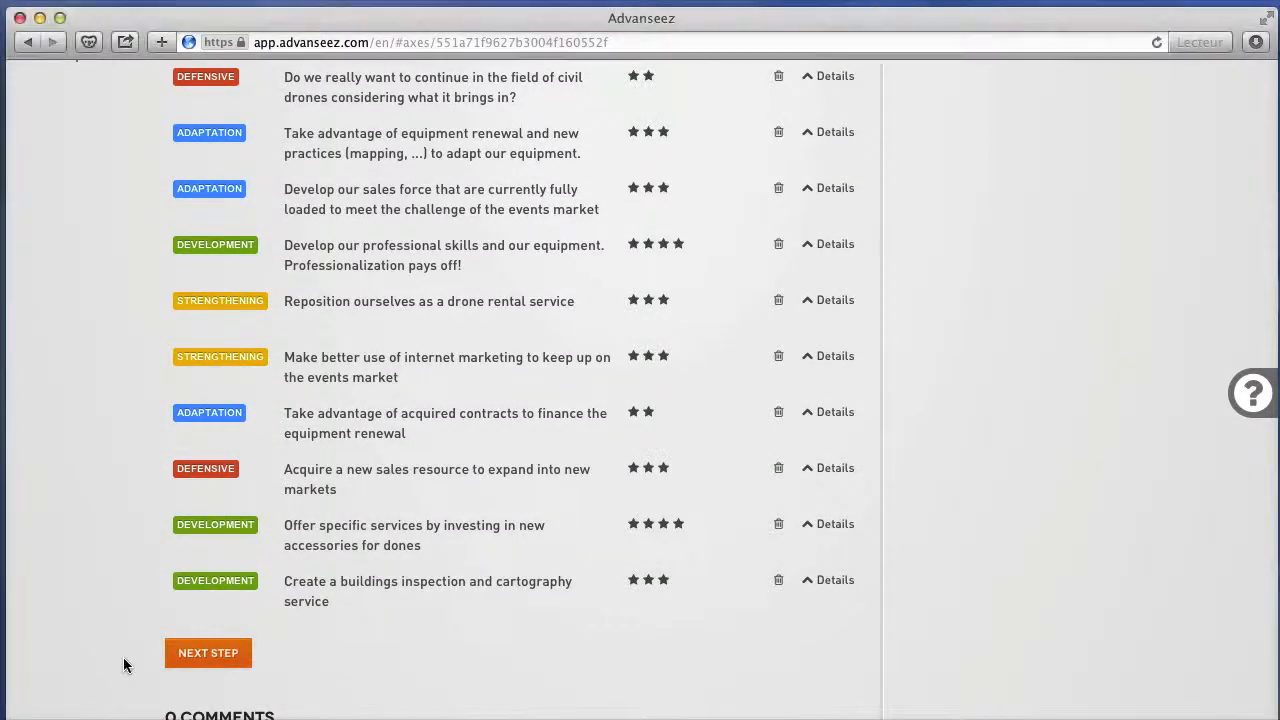
left_click(198, 654)
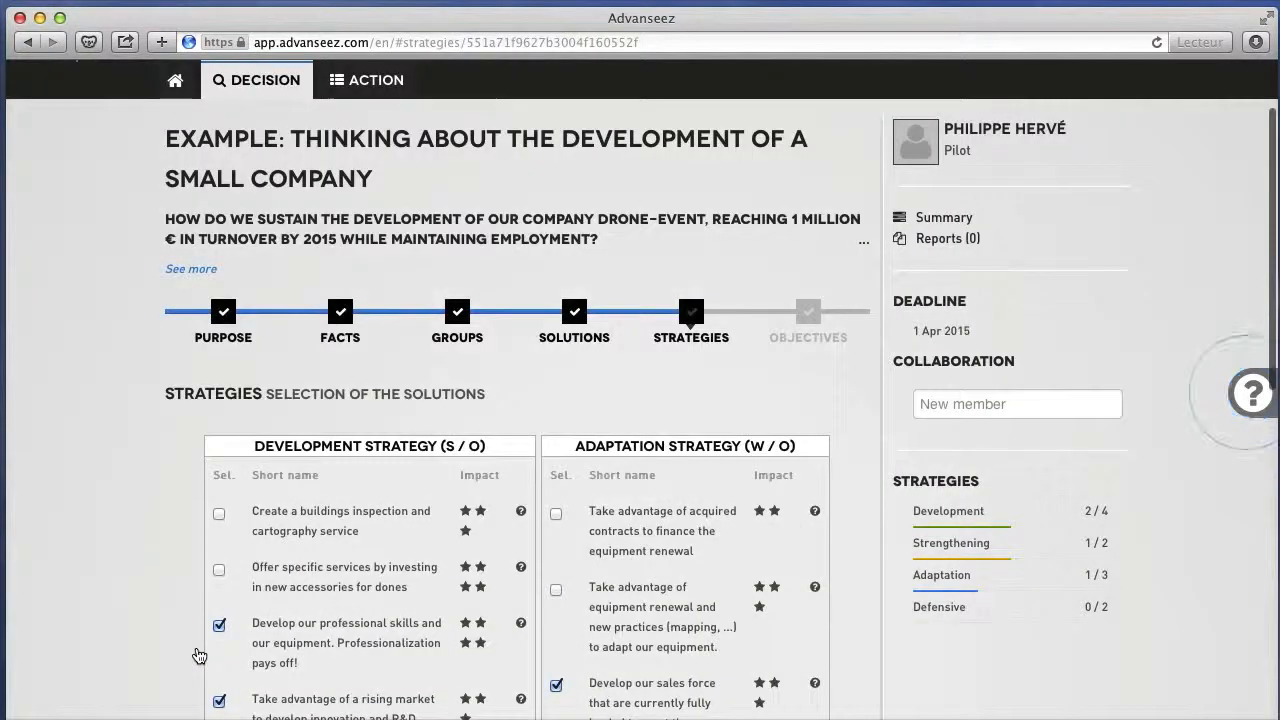
scroll(198, 655, "down", 5)
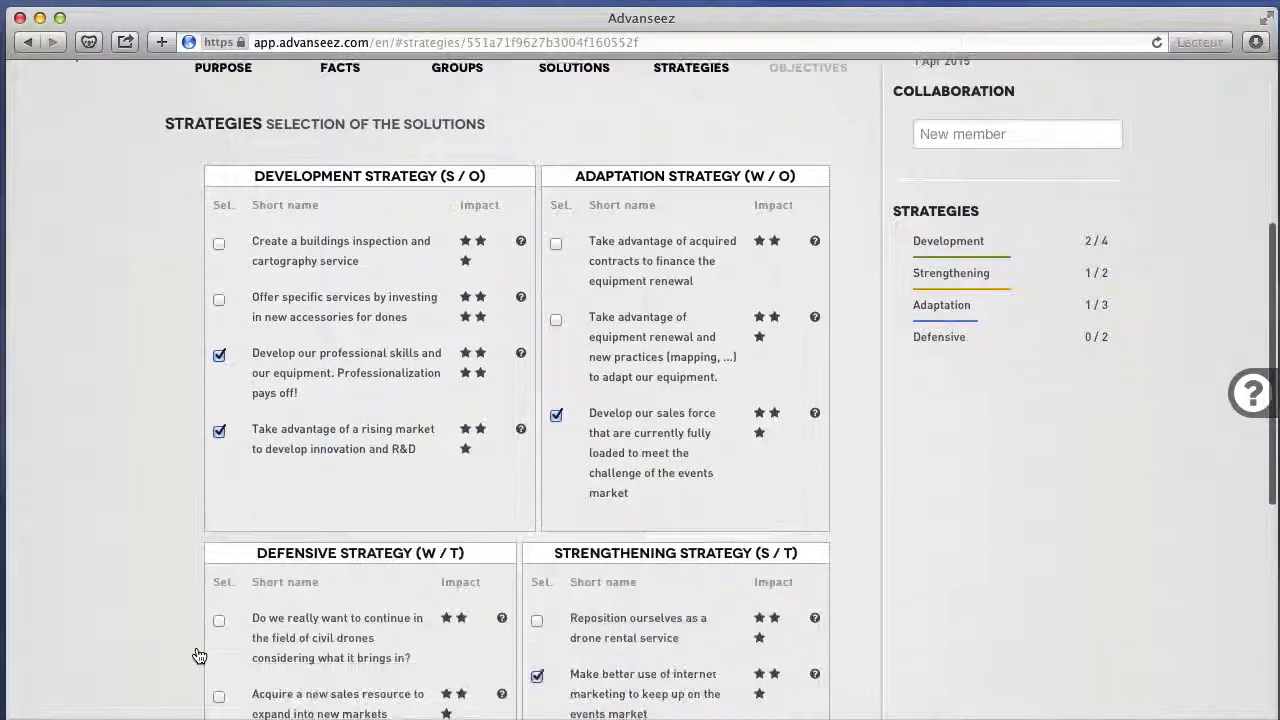
scroll(198, 655, "down", 2)
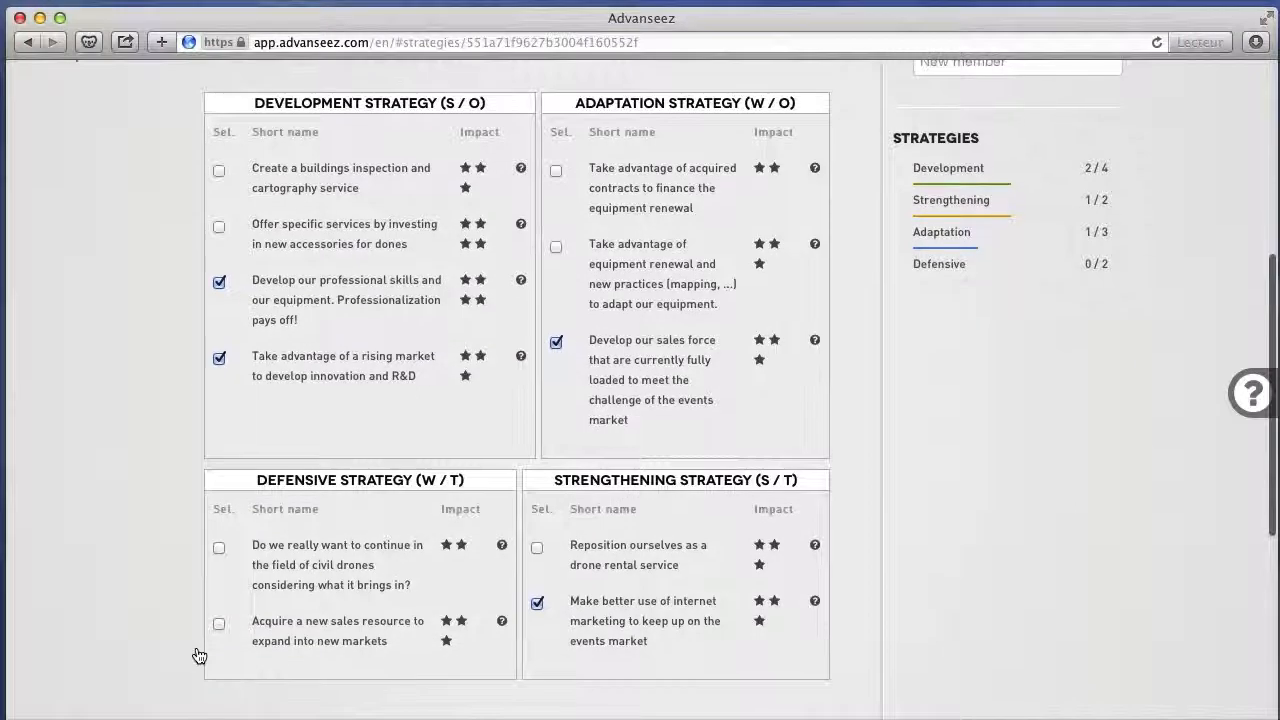
Try selecting the development solution "Offer specific services by investing in new accessories for dones" and deselect it again.
left_click(219, 227)
left_click(219, 227)
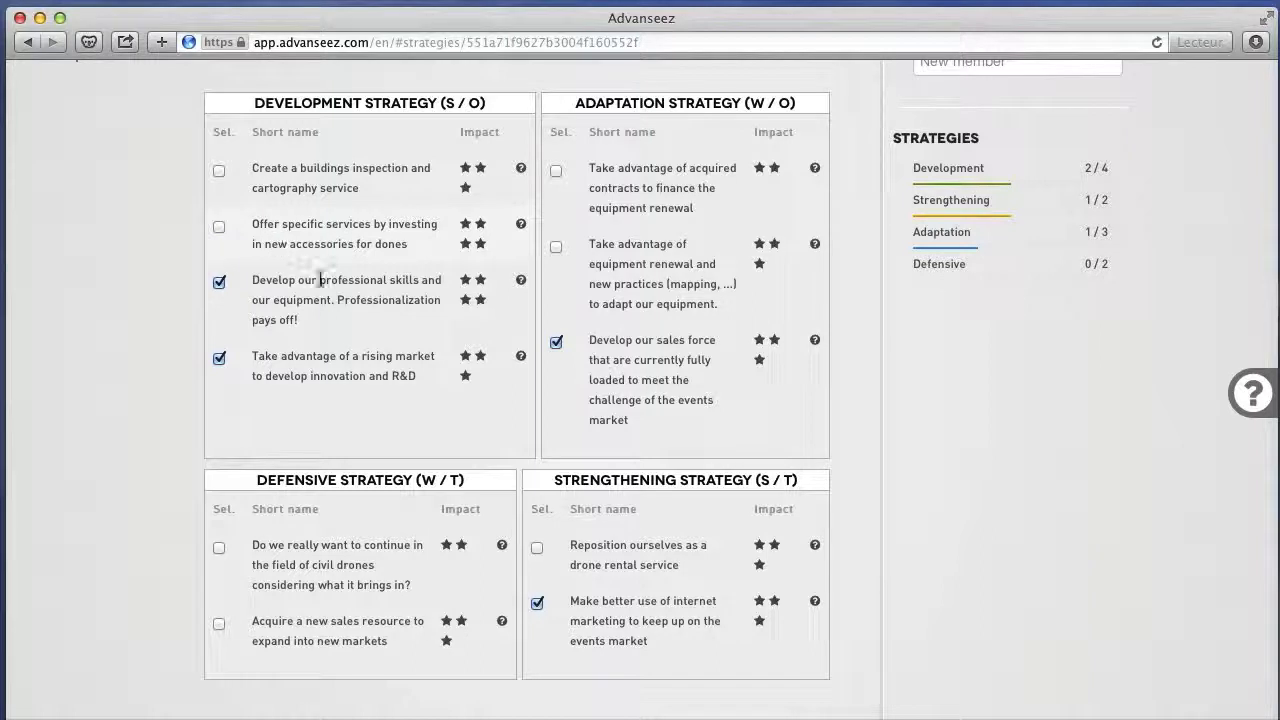
Display the facts behind the strength and opportunity groups of the development solution "Develop our professional skills and our equipment".
left_click(521, 284)
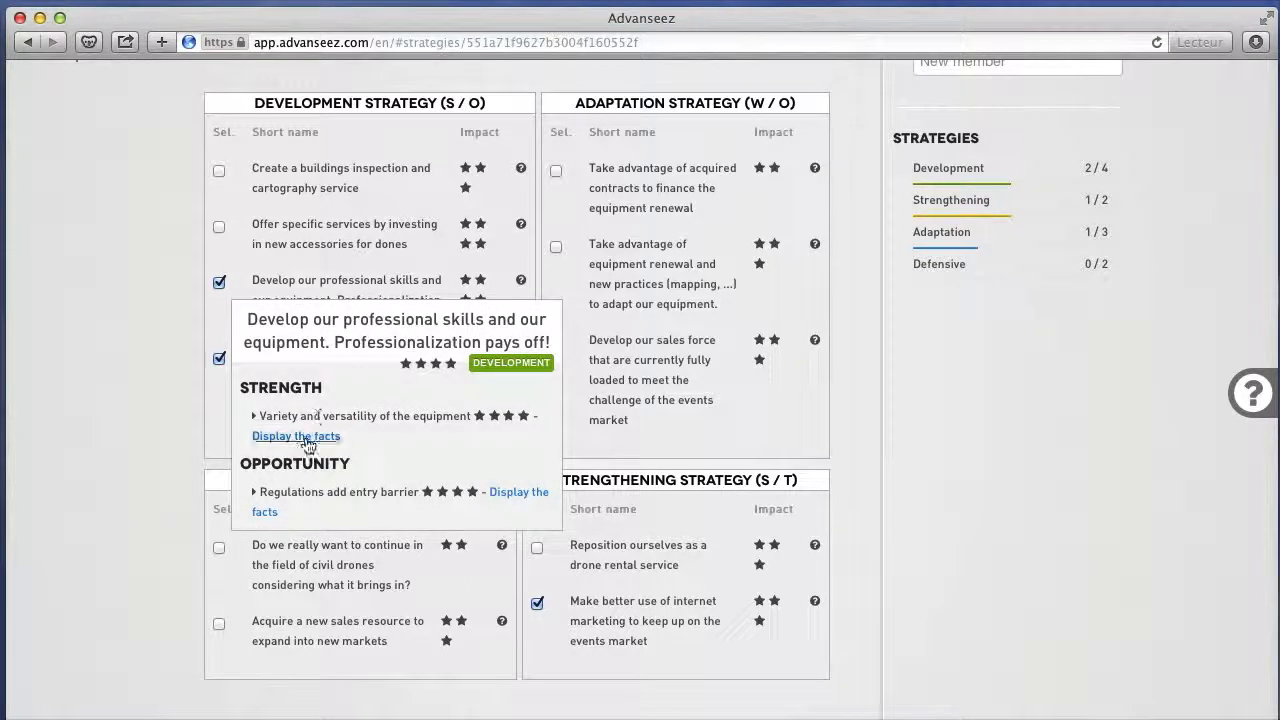
left_click(305, 438)
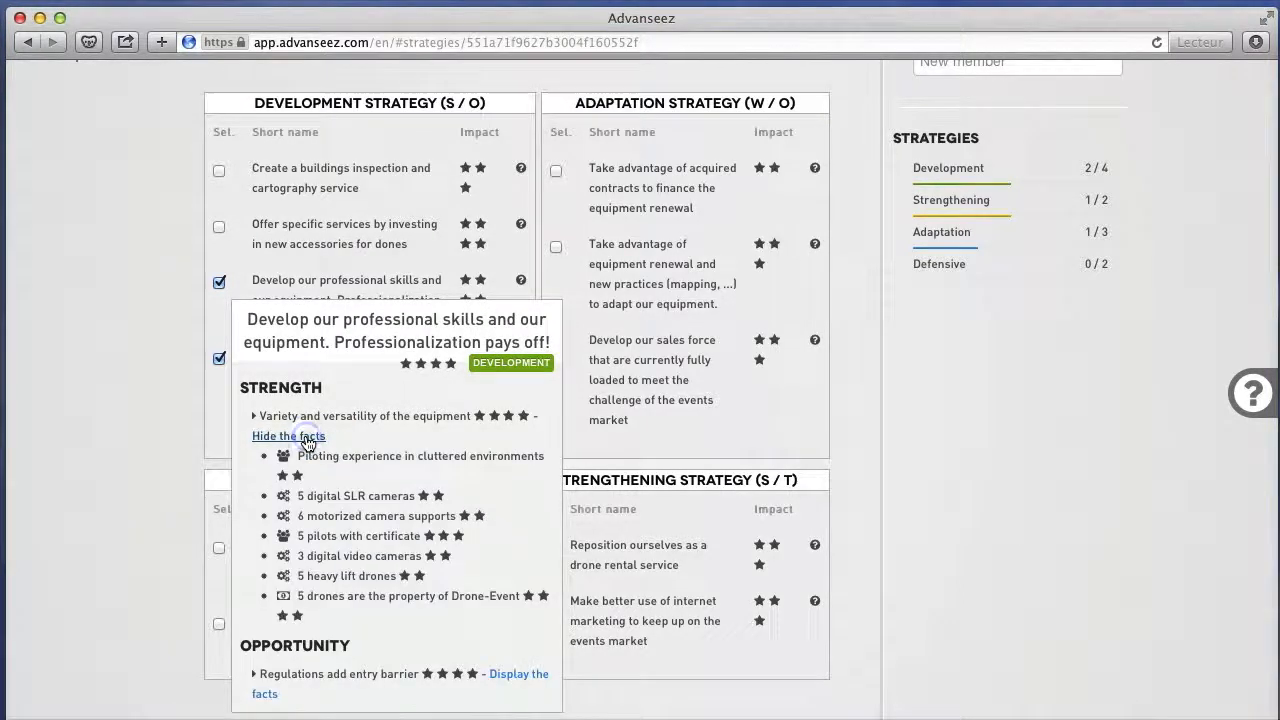
left_click(516, 677)
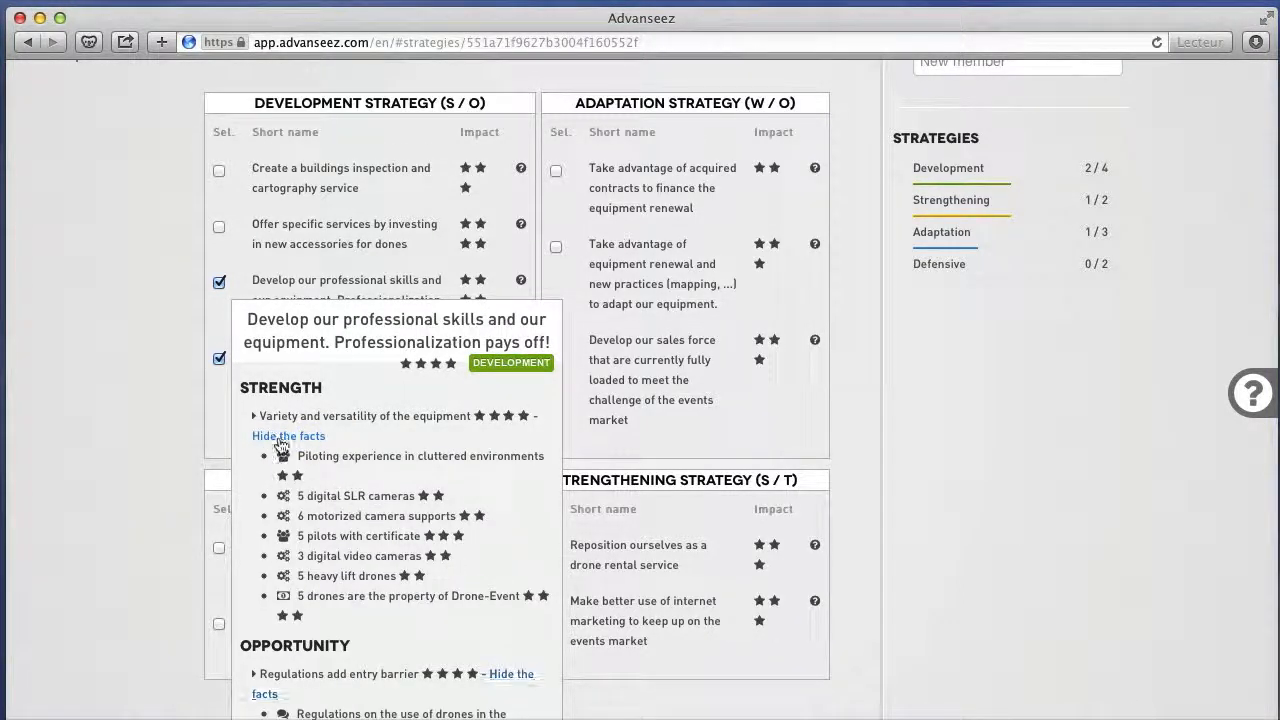
left_click(287, 436)
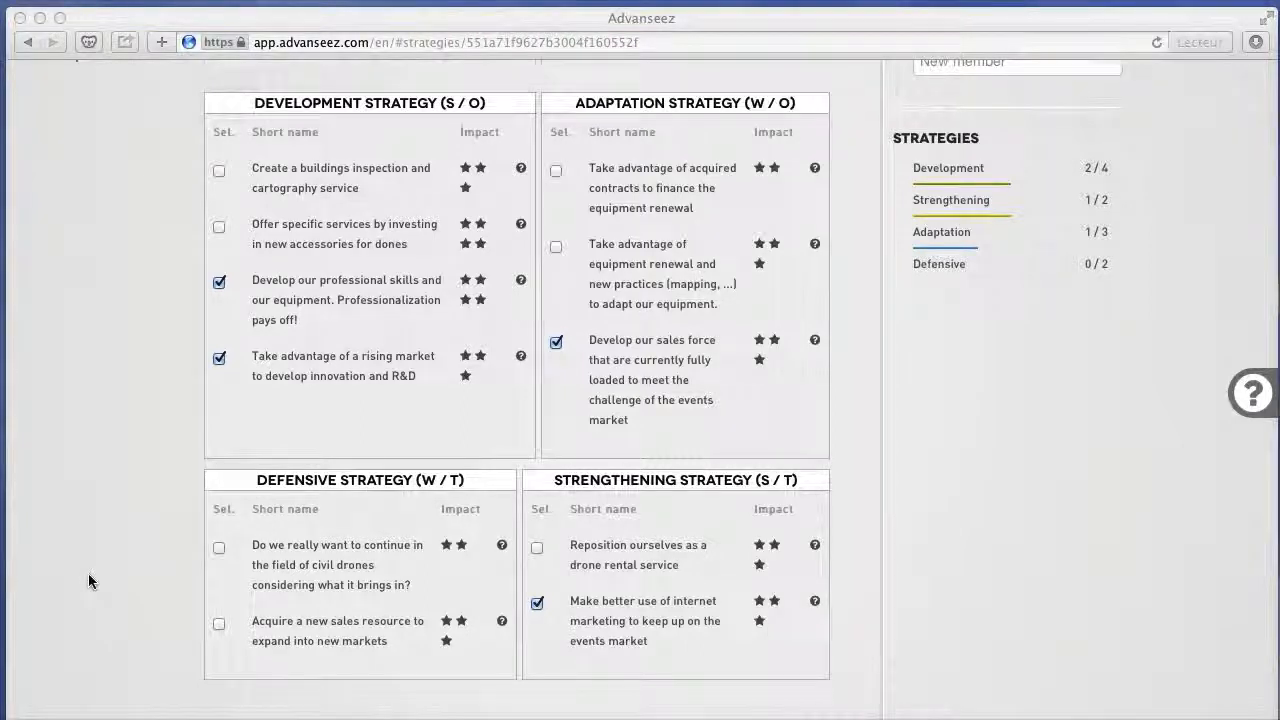
Proceed to the Objectives stage and examine the details of the objective "Make better use of internet marketing to keep up on the events market".
scroll(88, 578, "down", 5)
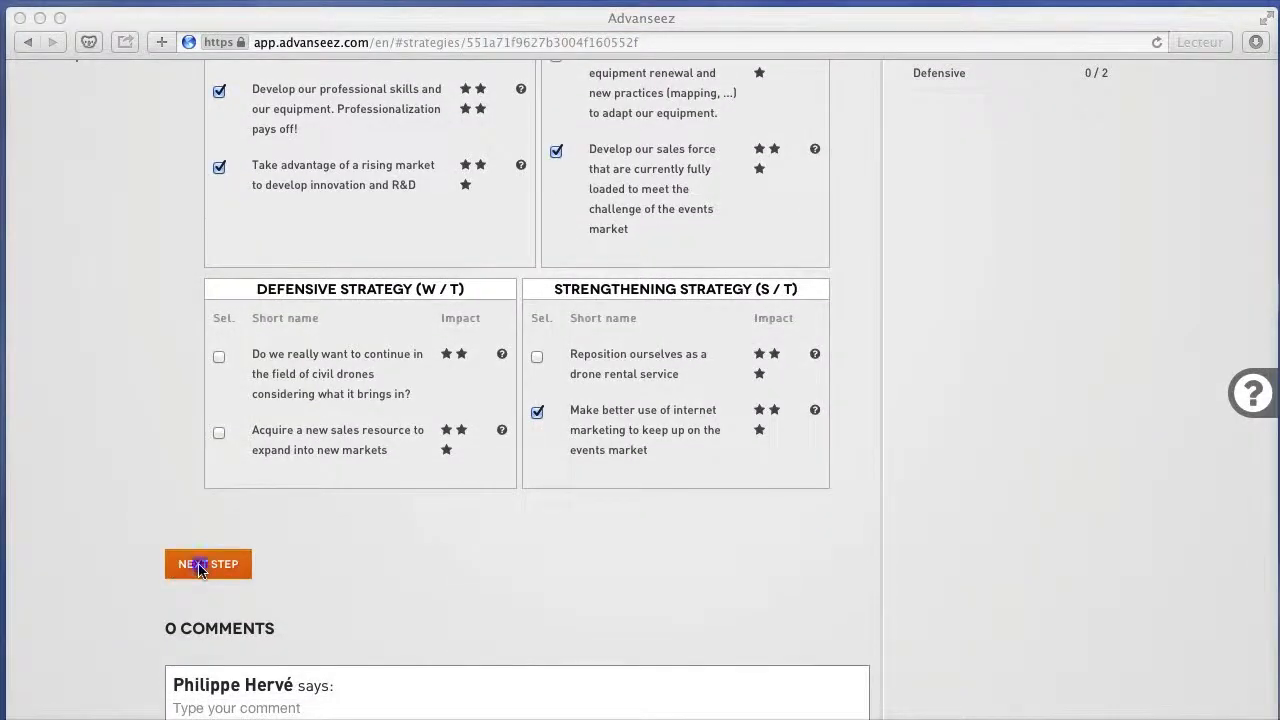
left_click(199, 568)
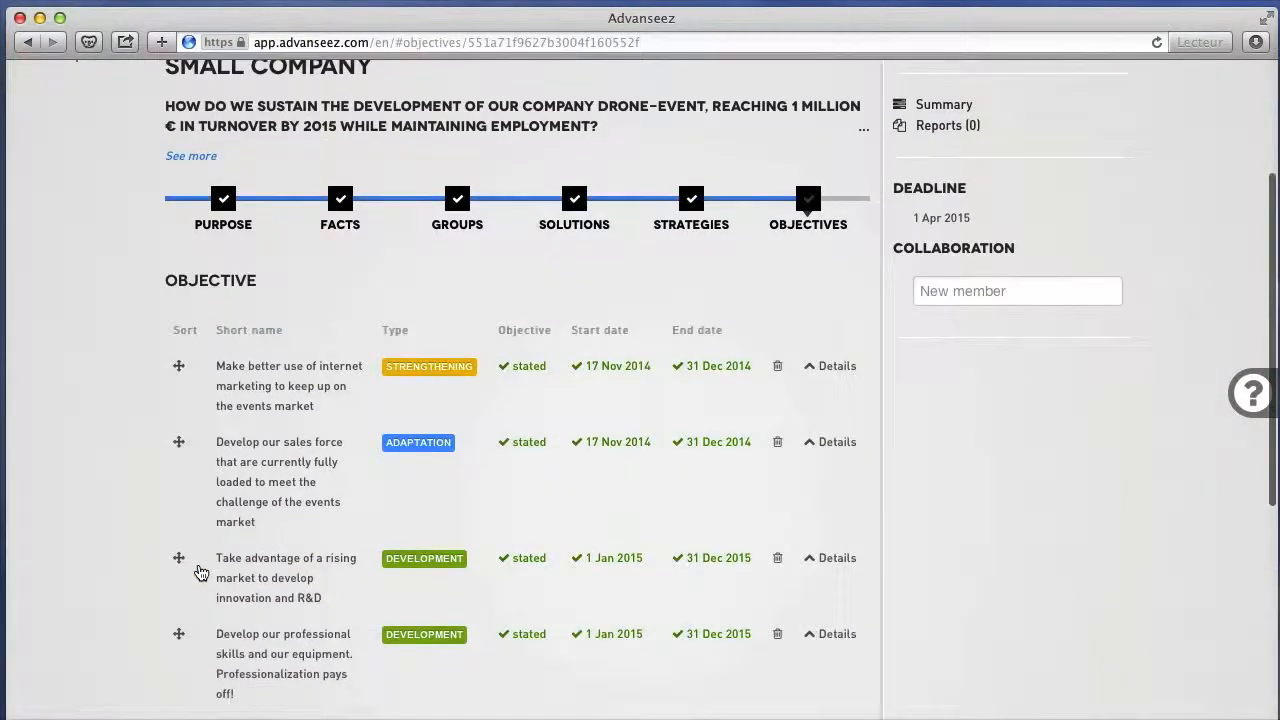
left_click(835, 331)
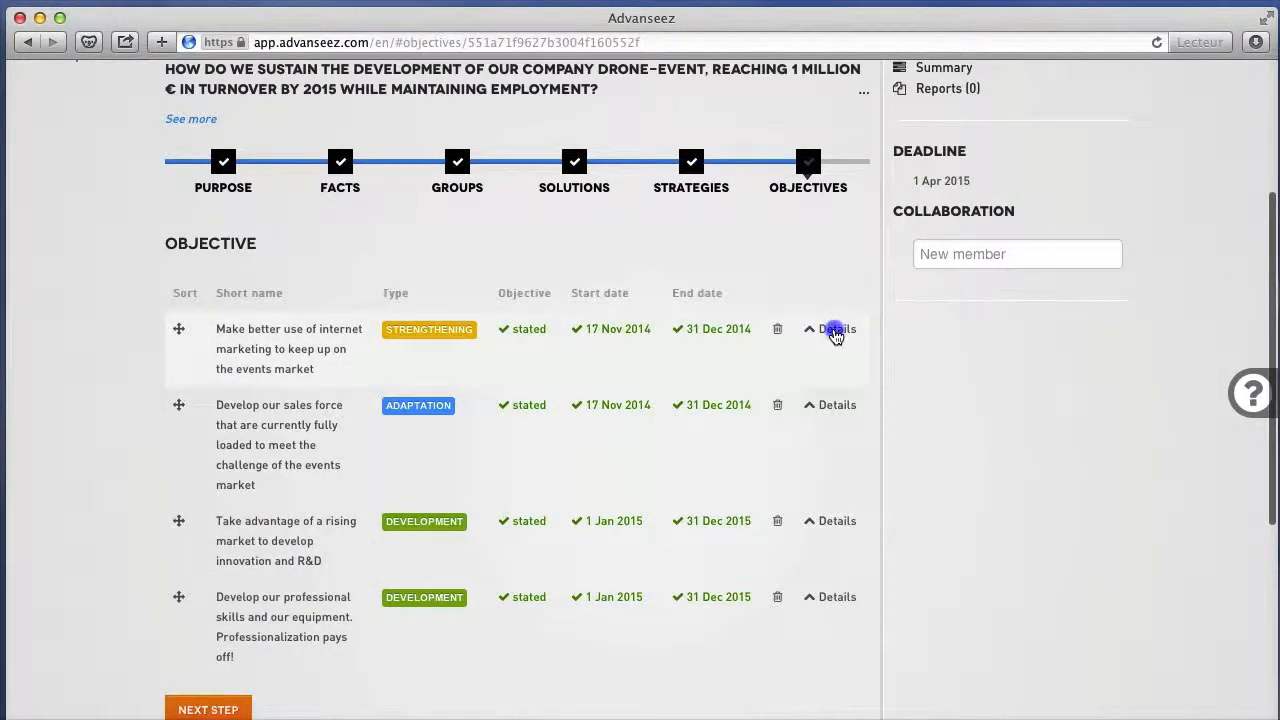
left_click(565, 466)
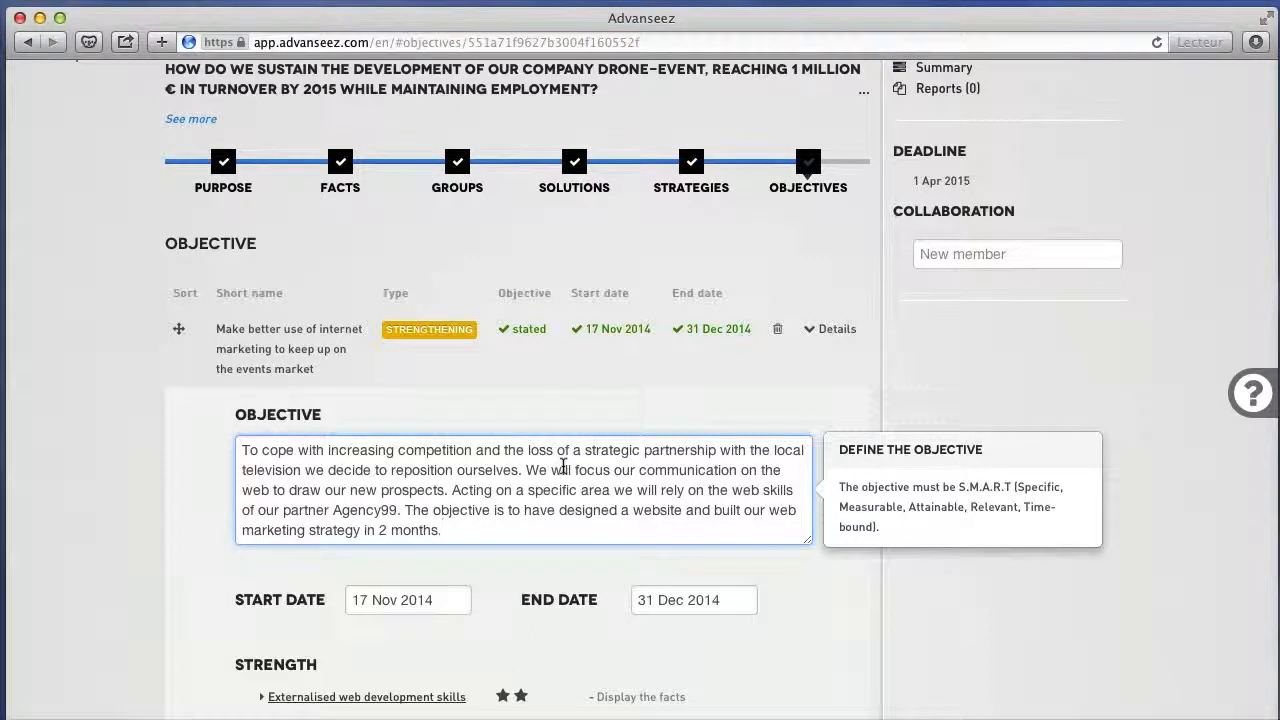
scroll(563, 466, "down", 3)
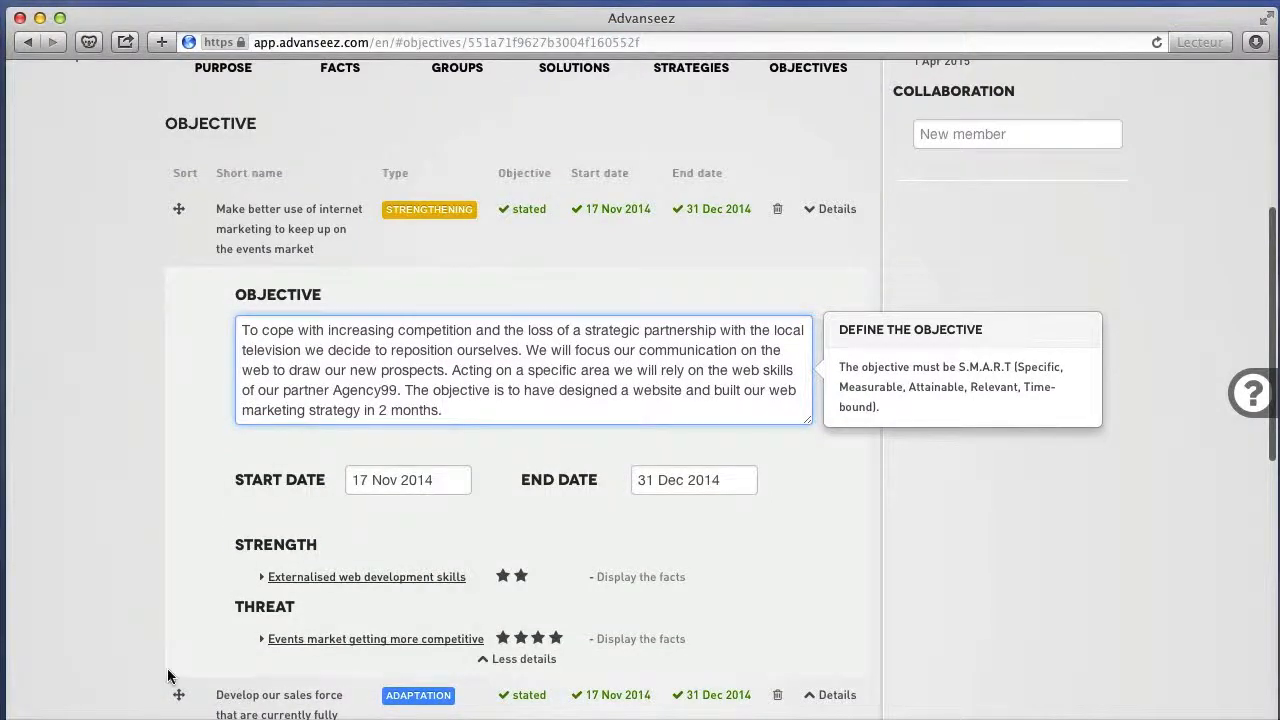
scroll(811, 338, "up", 2)
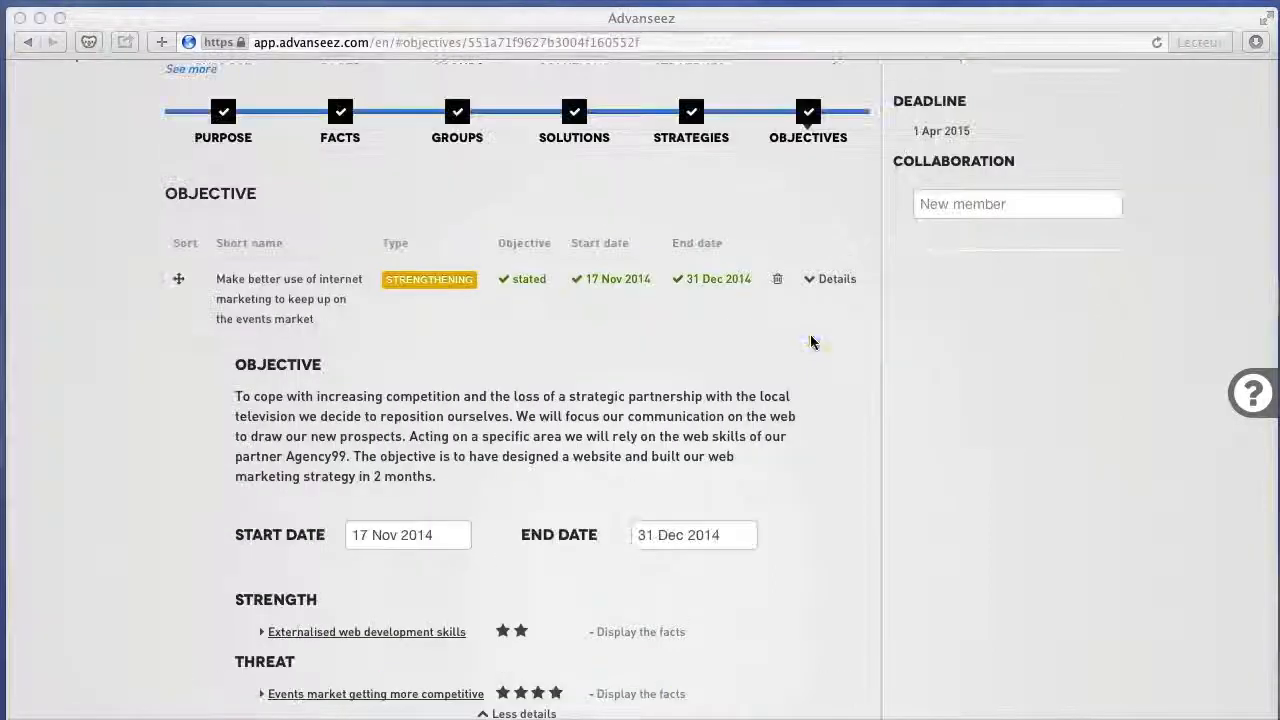
left_click(811, 335)
left_click(831, 279)
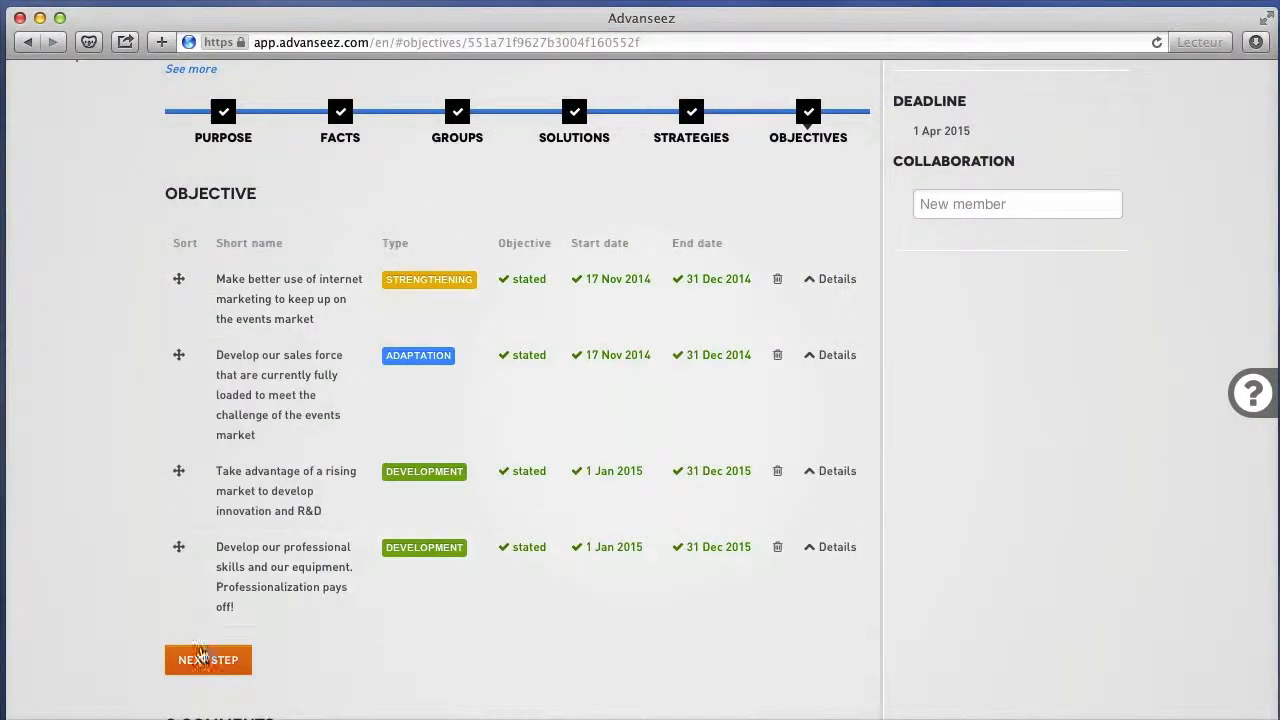
Continue to the analysis summary and start a report titled "my report" for this analysis.
left_click(198, 660)
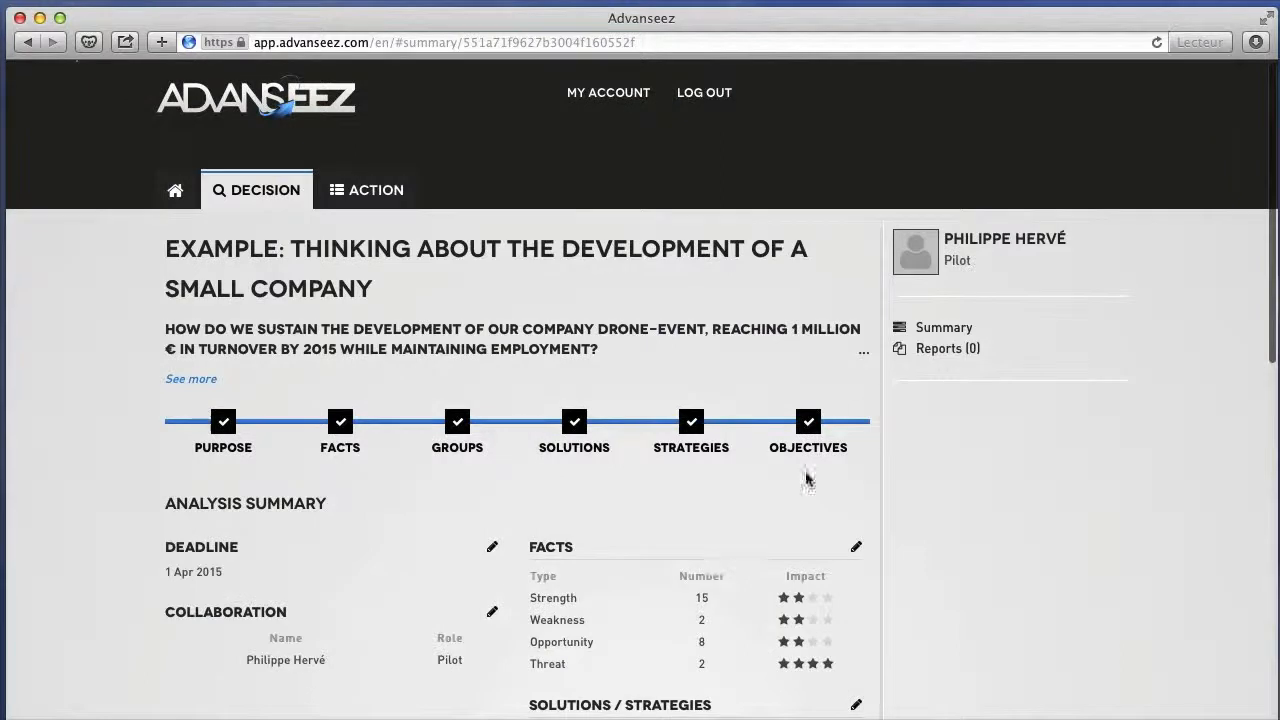
left_click(938, 350)
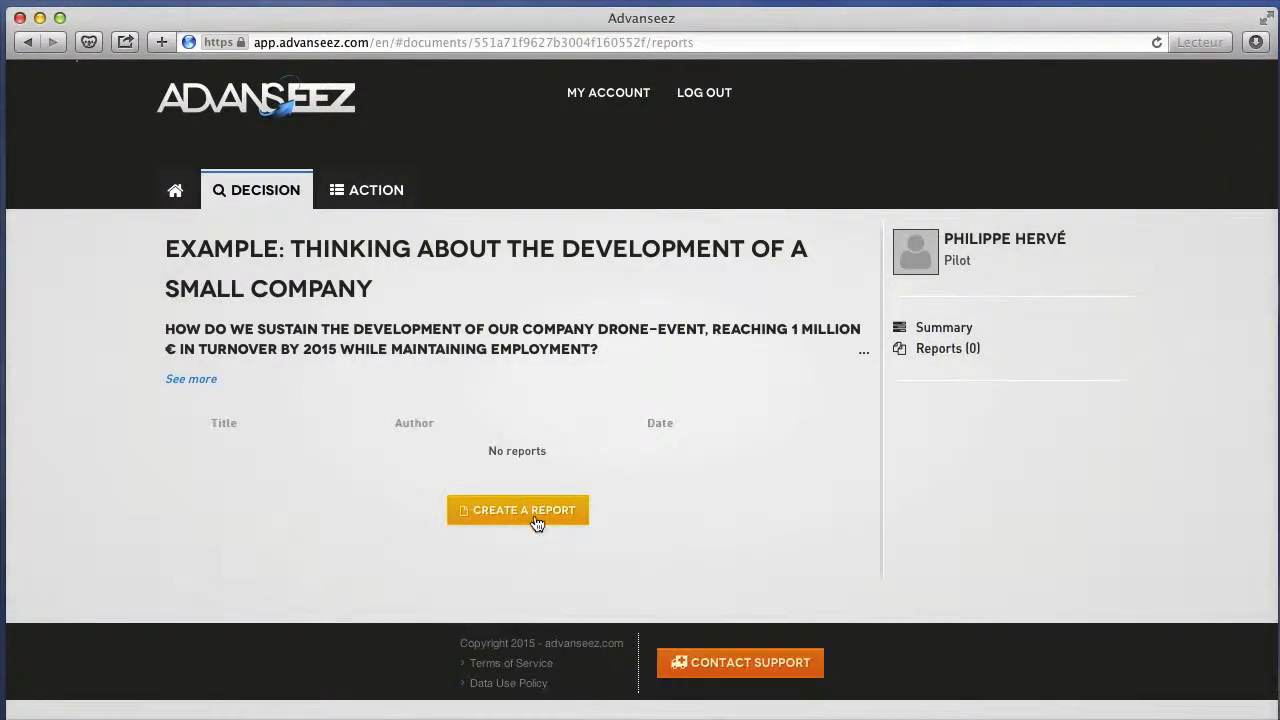
left_click(541, 516)
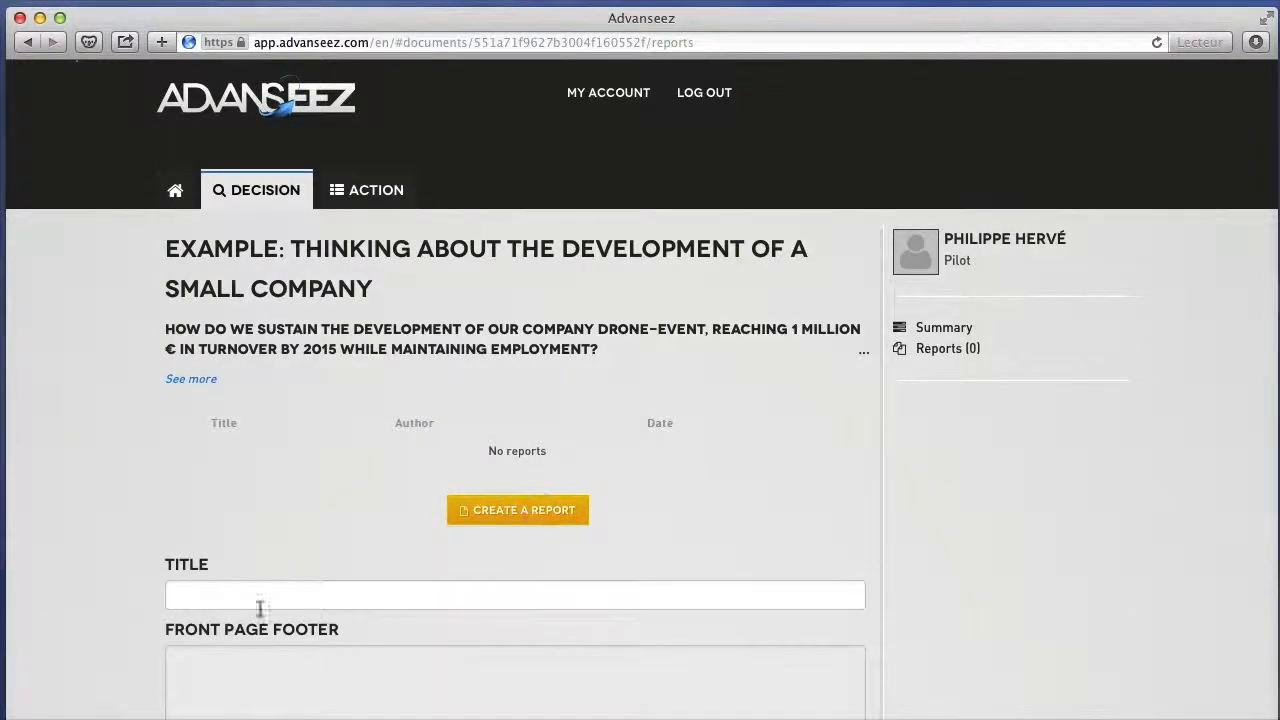
left_click(220, 599)
type("my report")
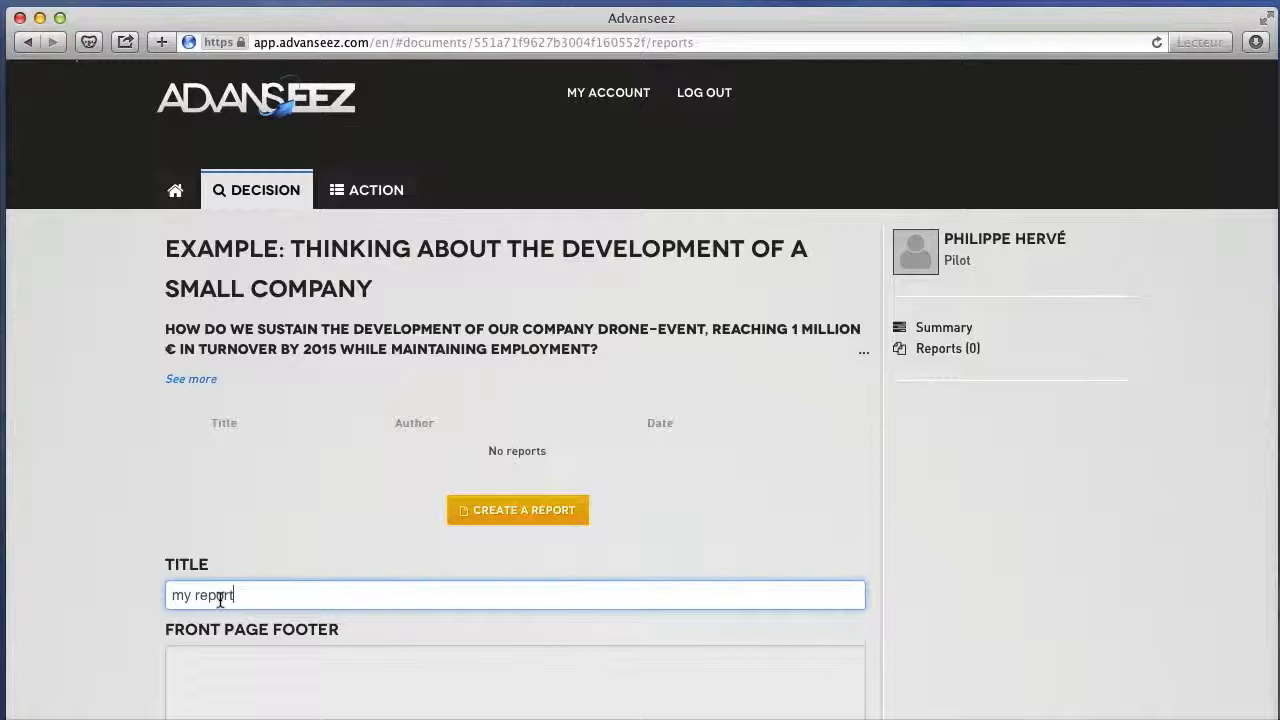
Fill in the report's front page footer with "rr" and its context with "tt".
left_click(211, 654)
scroll(211, 653, "down", 4)
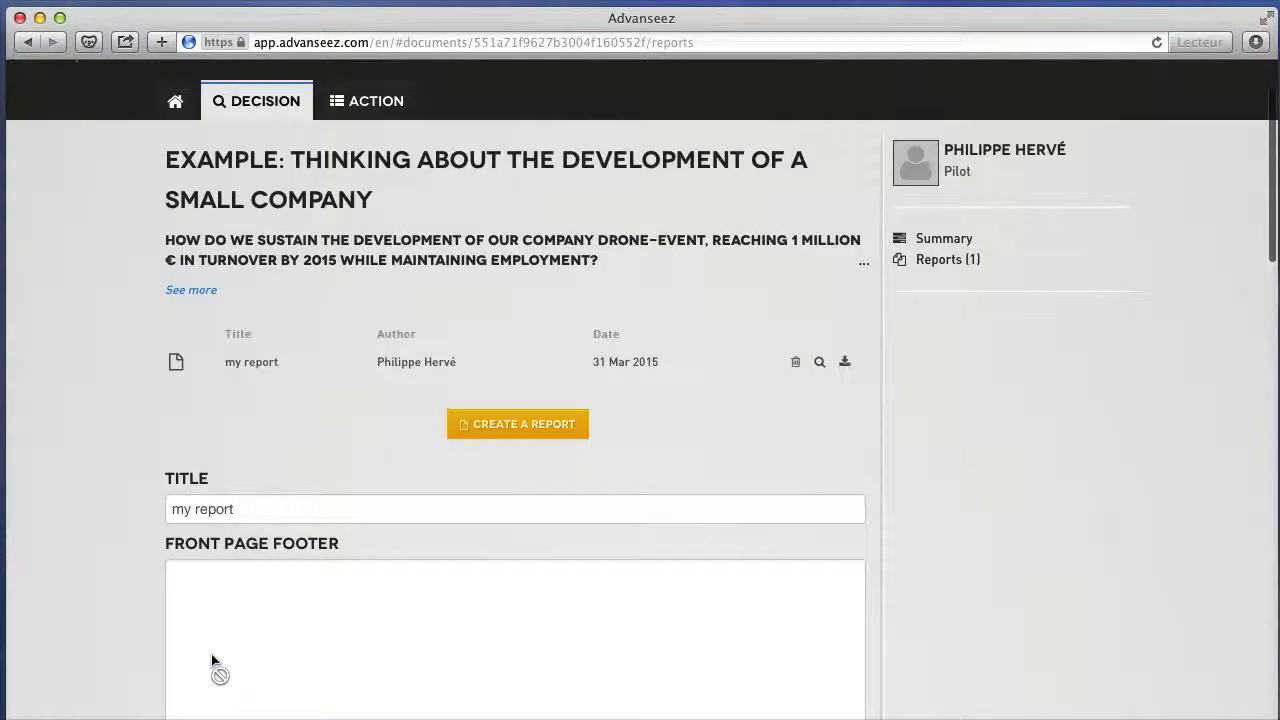
type("rr")
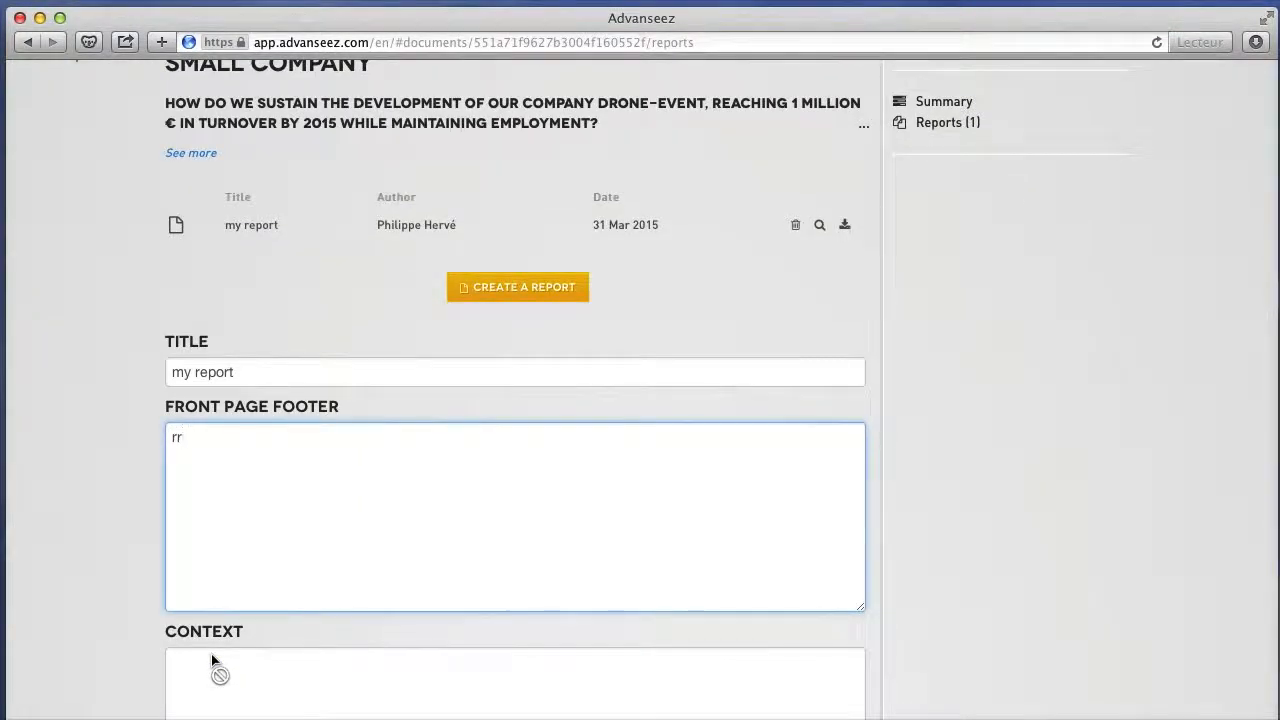
scroll(211, 653, "down", 4)
left_click(213, 459)
type("tt")
Include the summary, the facts limited to the objectives with their level of impact, the groups and the strategies in the report.
scroll(213, 459, "down", 5)
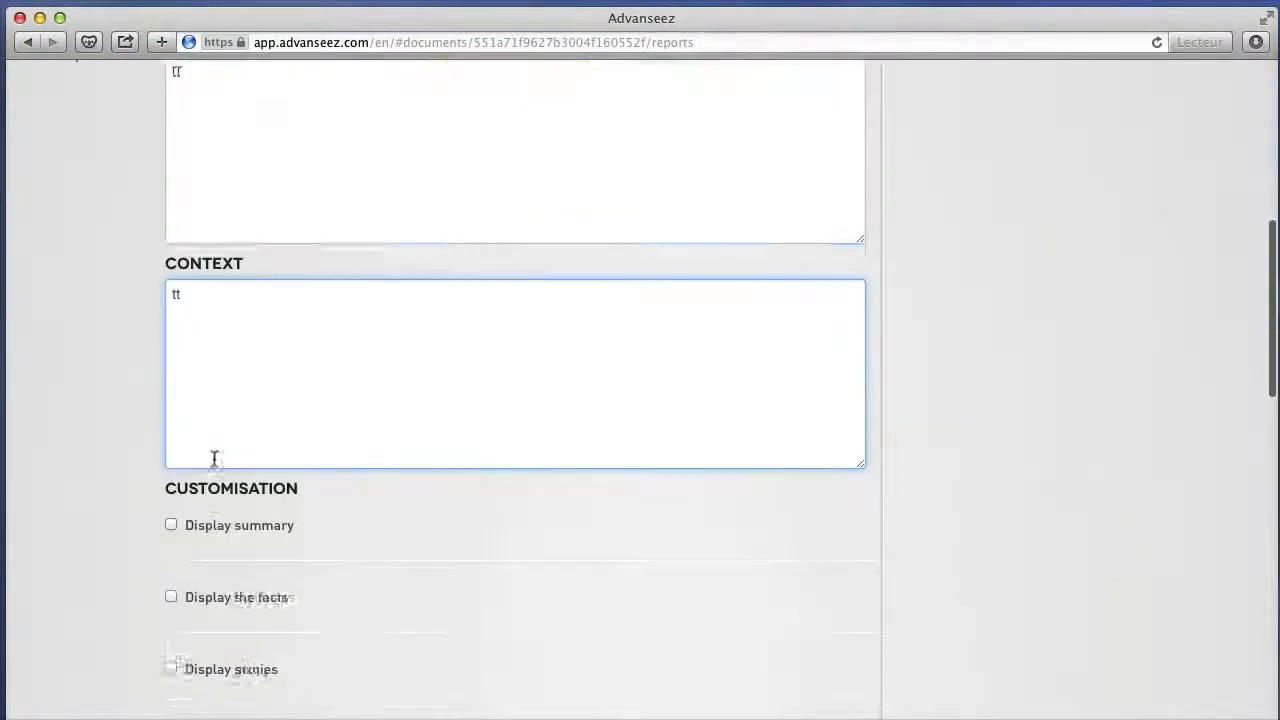
left_click(172, 337)
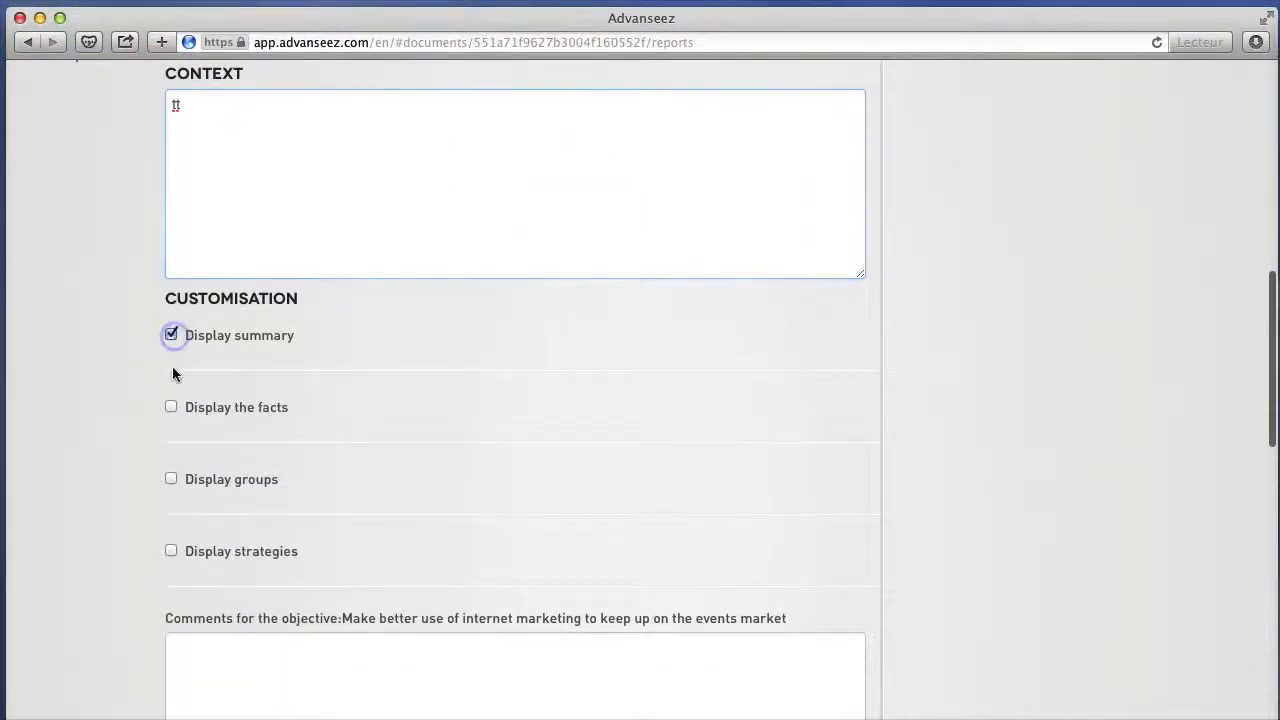
left_click(171, 407)
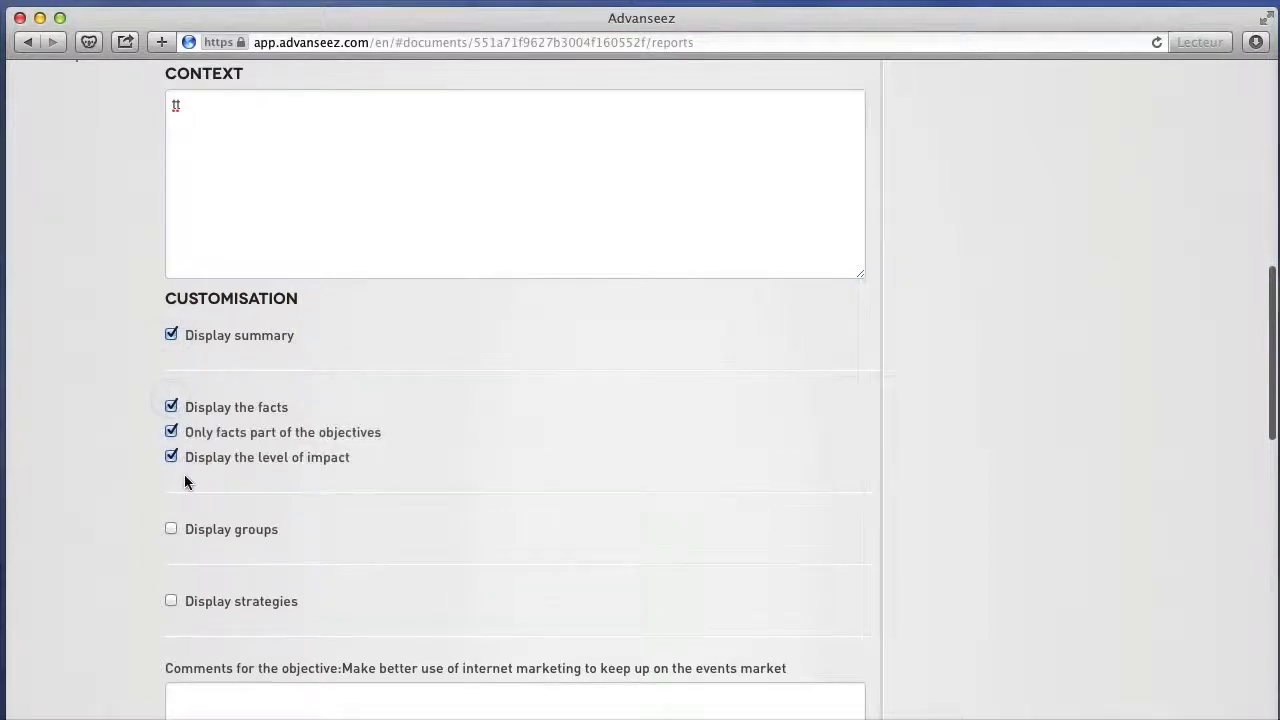
left_click(171, 529)
scroll(175, 534, "down", 5)
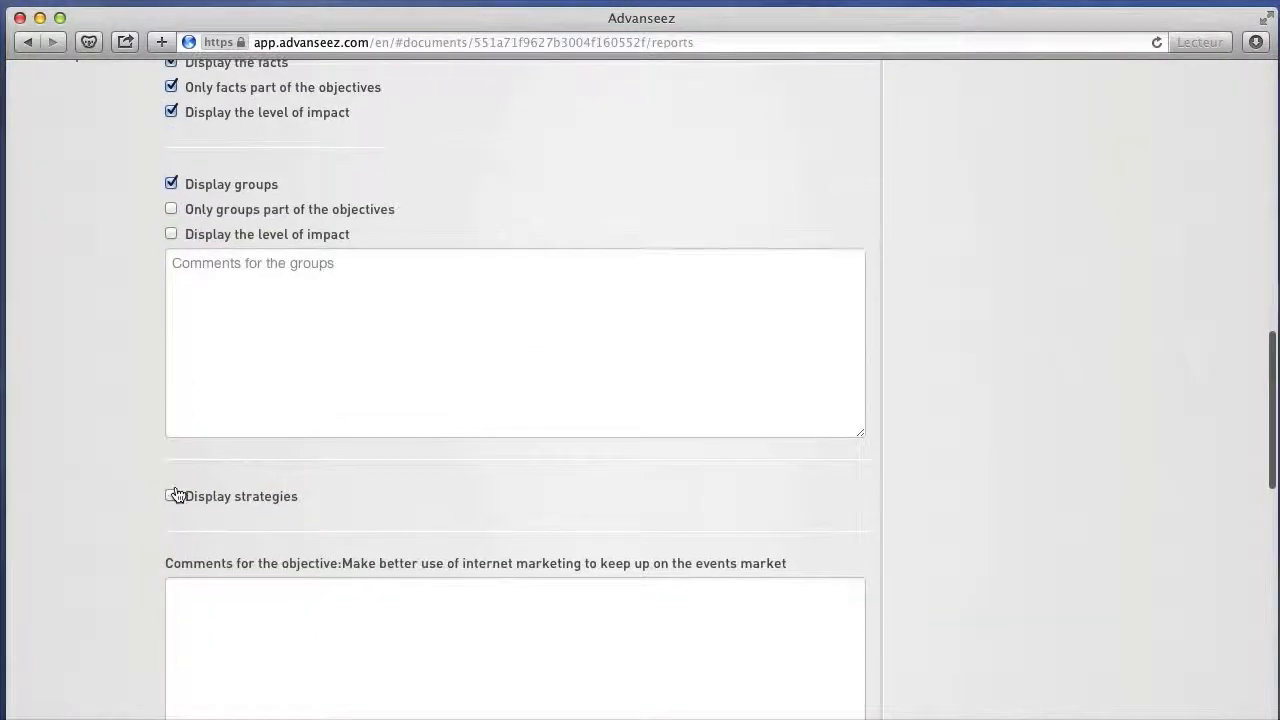
left_click(171, 496)
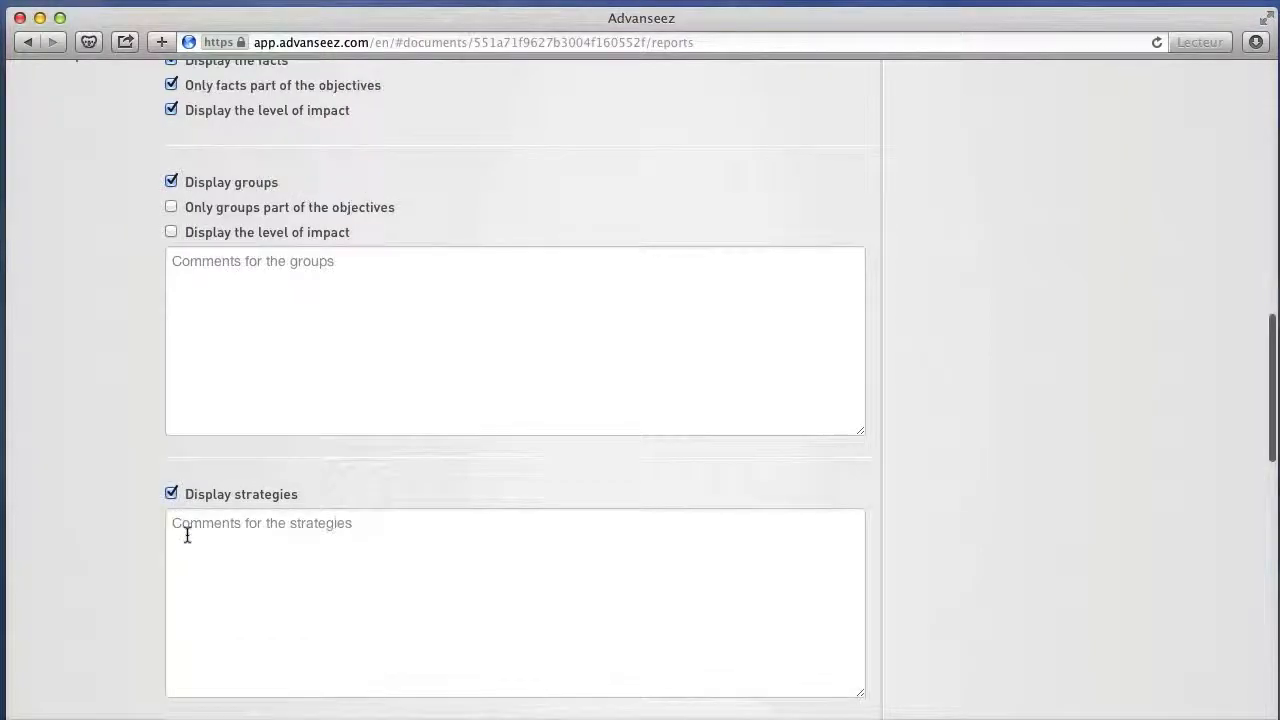
Enter "rr" as the comment for the strategies and for the objective "Make better use of internet marketing to keep up on the events market".
scroll(186, 534, "down", 3)
left_click(212, 300)
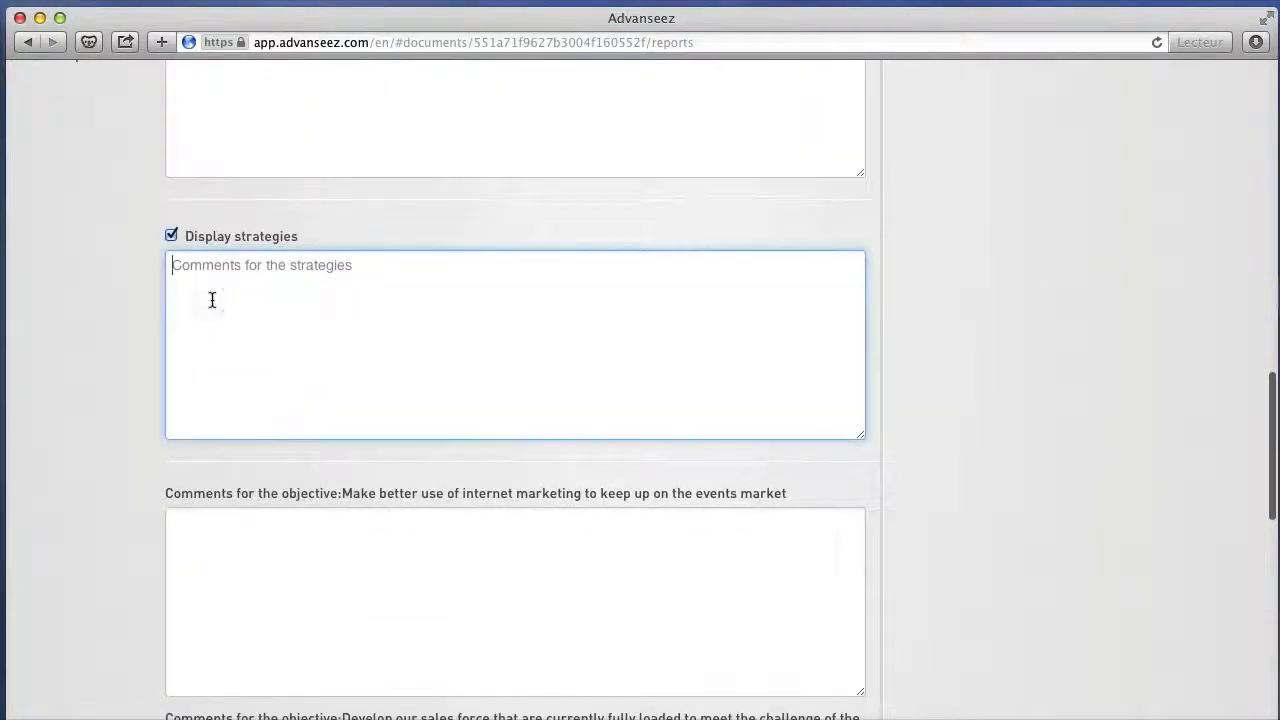
type("rr")
left_click(201, 531)
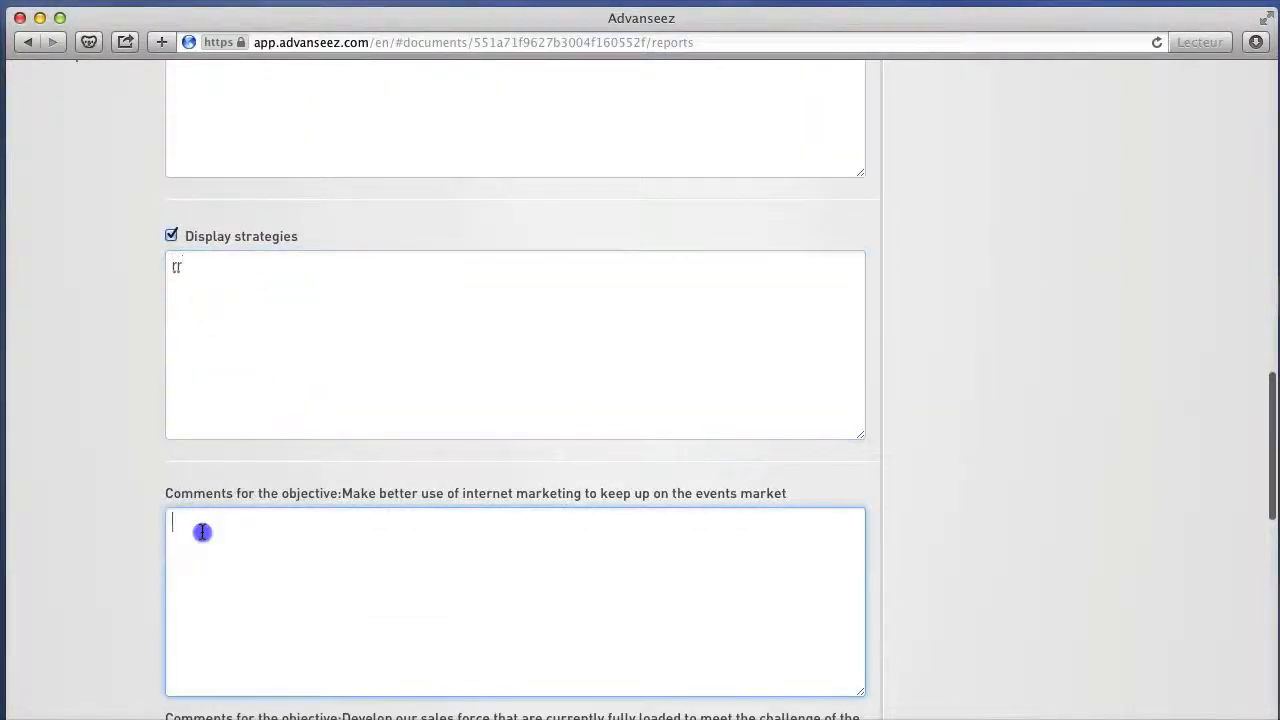
type("rr")
Enter "rr" as the comment for the objectives about developing the sales force and about taking advantage of a rising market.
scroll(201, 531, "down", 4)
left_click(206, 431)
type("rr")
scroll(206, 431, "down", 3)
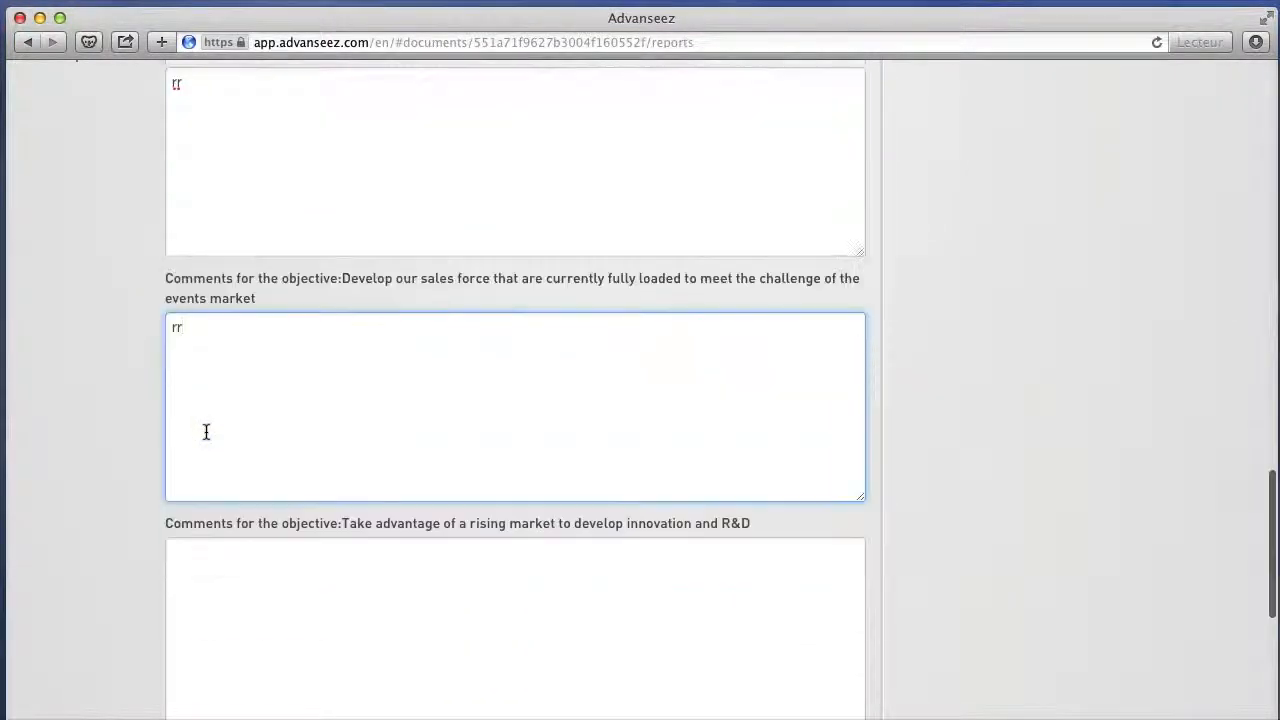
left_click(207, 370)
type("rr")
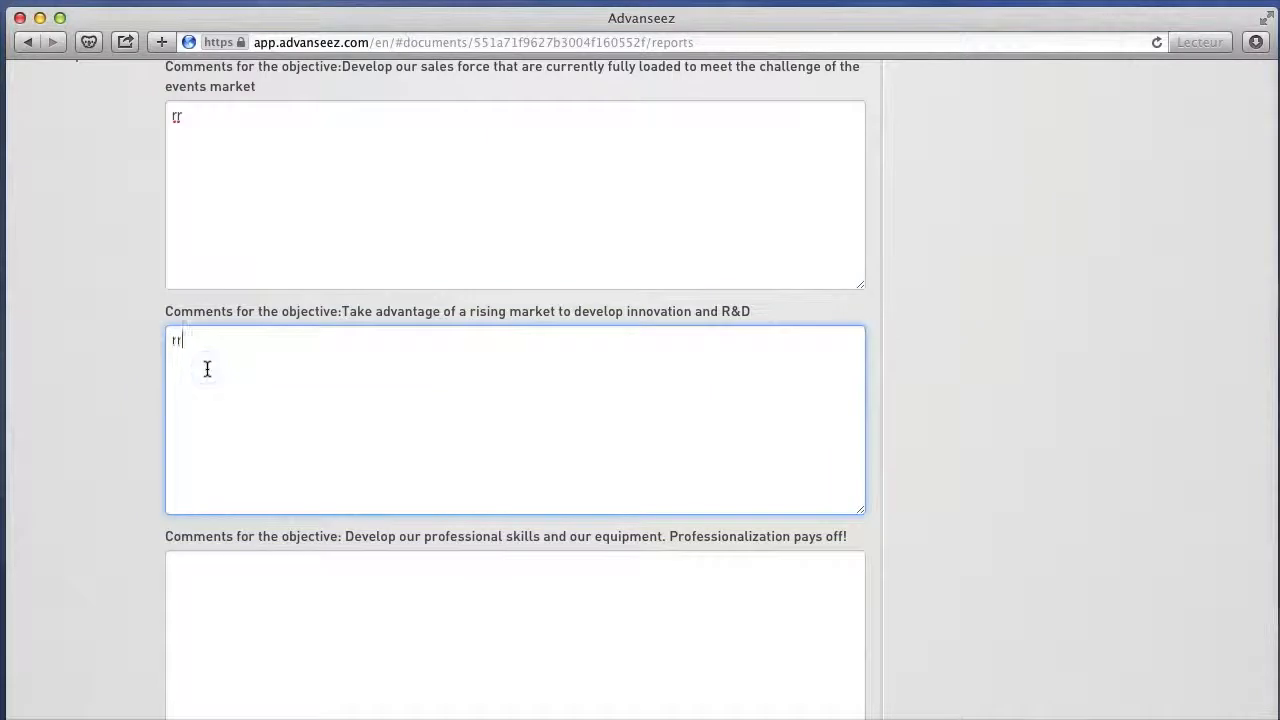
Preview the customised report, look through its facts, solutions and objectives tables, and close the preview.
scroll(207, 370, "down", 3)
left_click(237, 577)
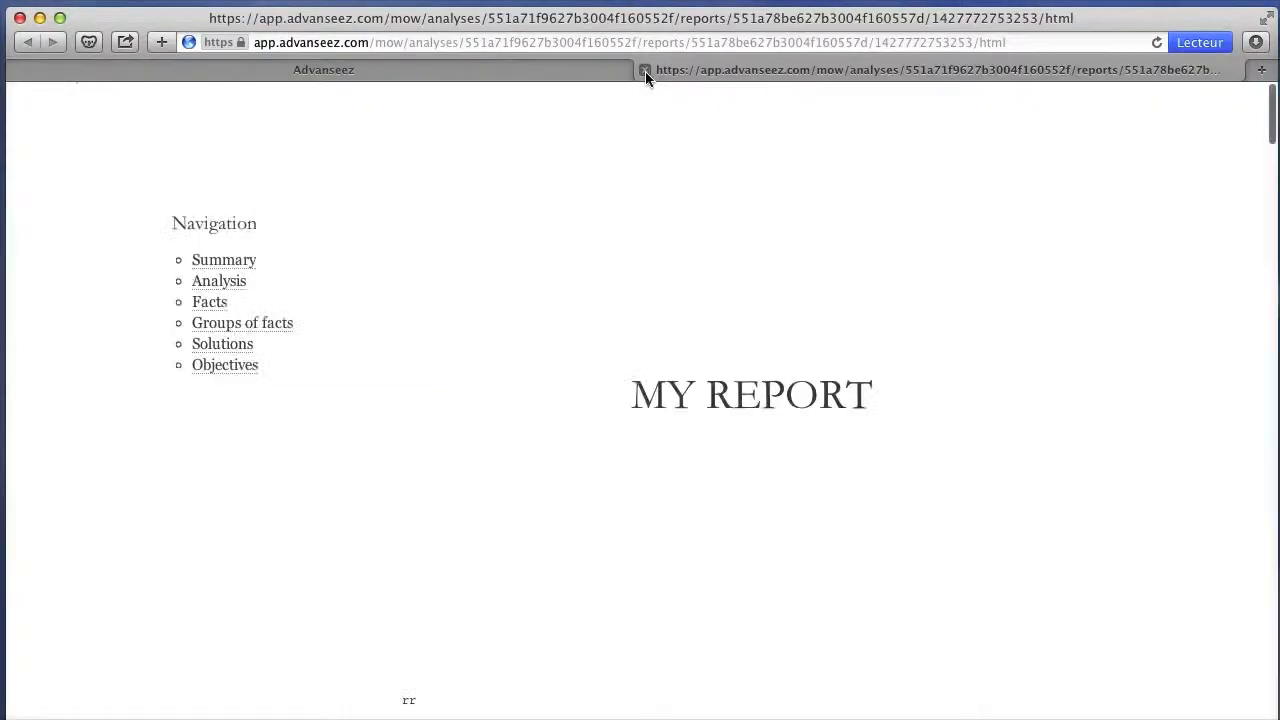
scroll(612, 298, "down", 10)
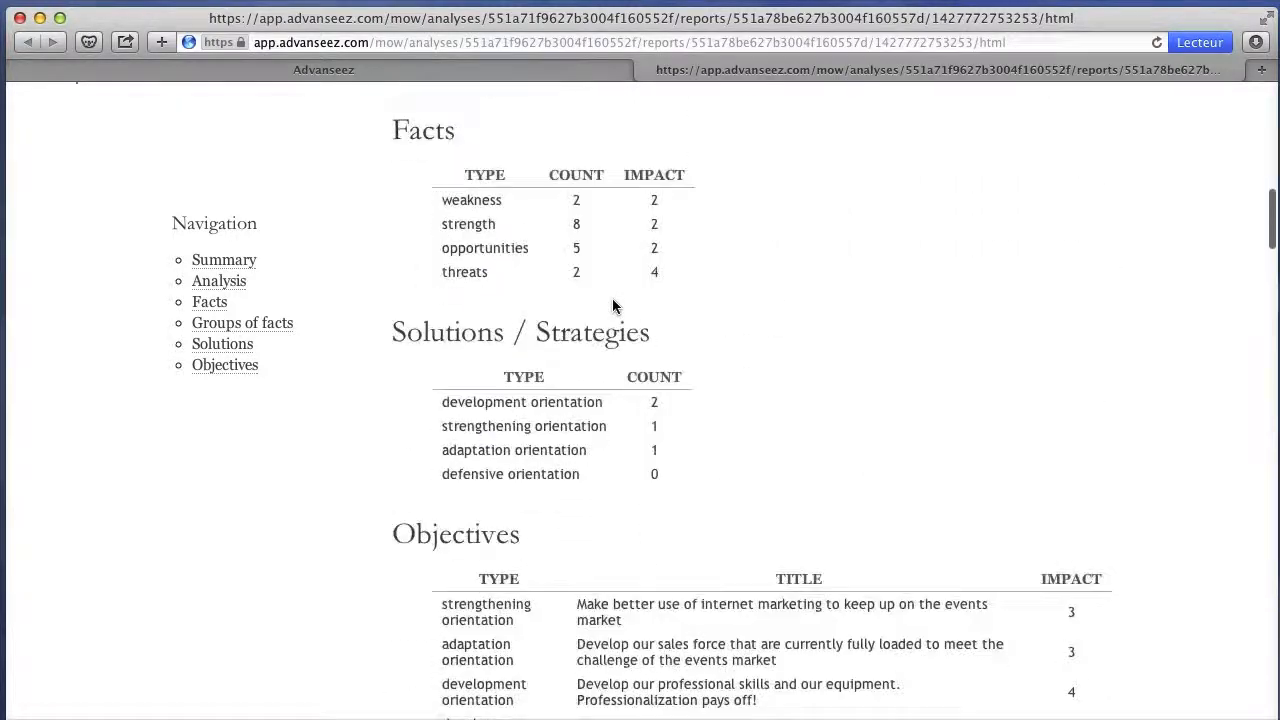
left_click(646, 76)
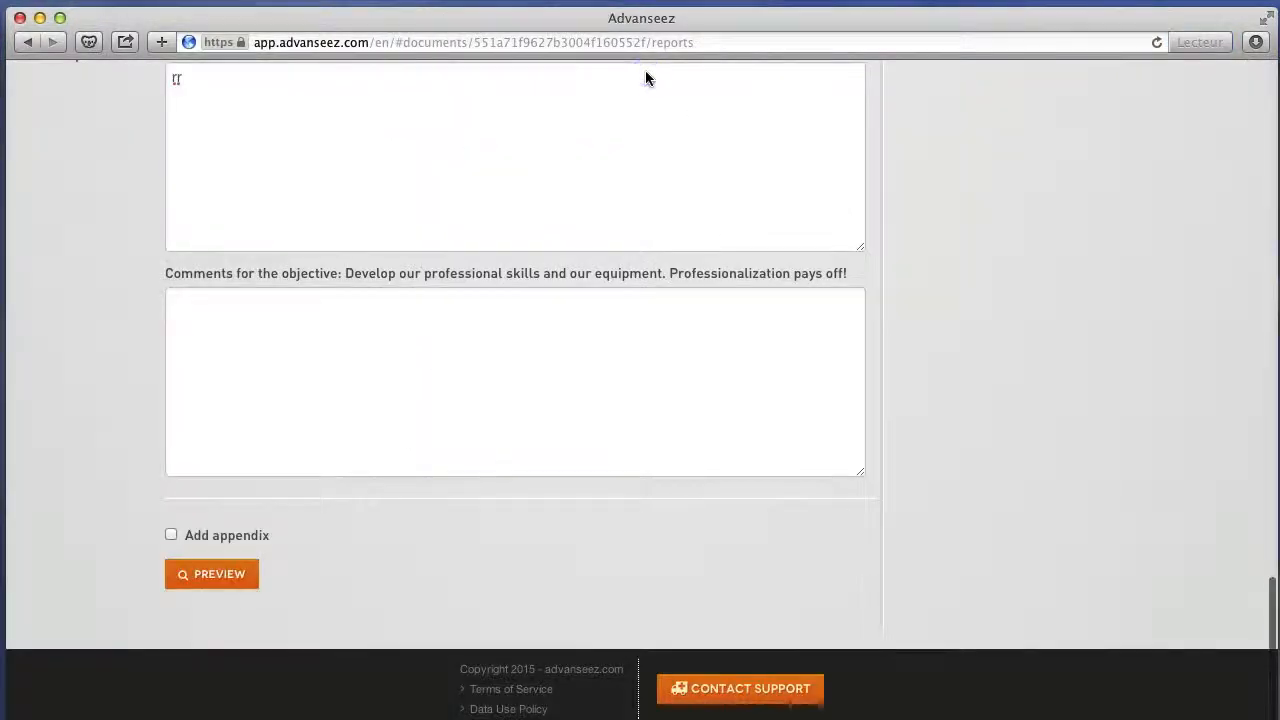
Download the report "my report" as a PDF from the analysis's report list.
scroll(646, 80, "up", 15)
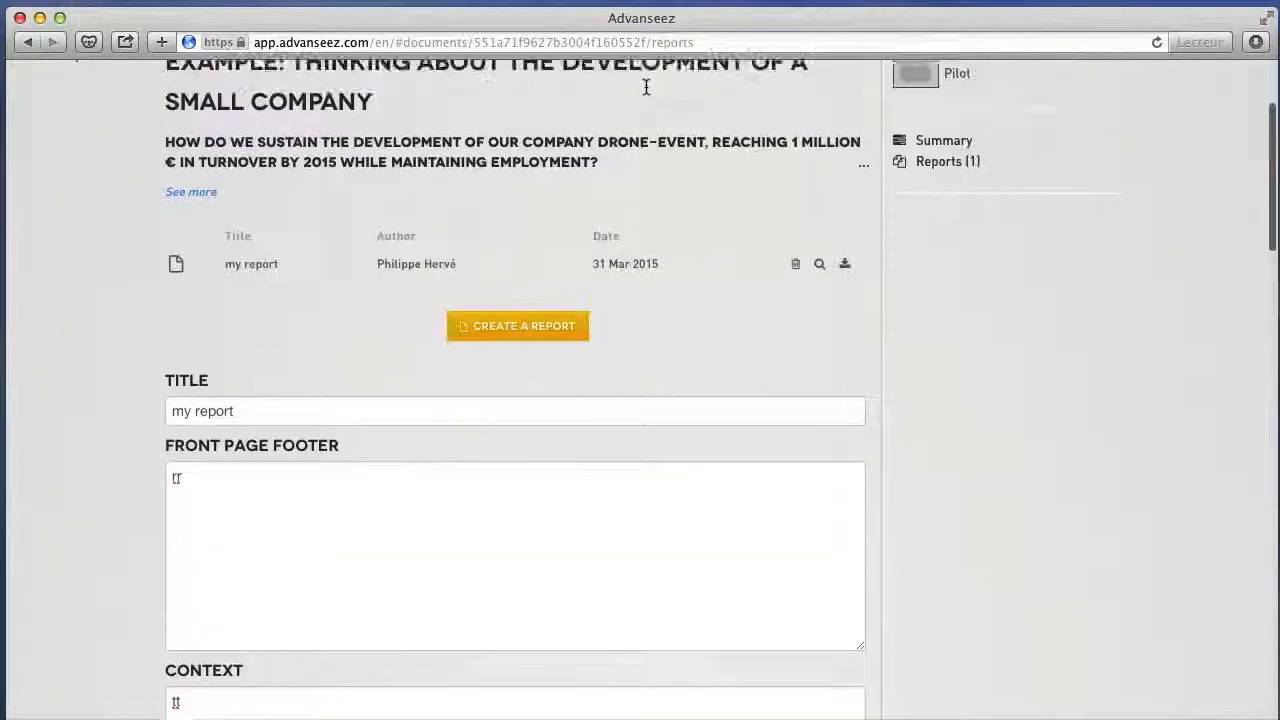
scroll(646, 87, "up", 3)
left_click(842, 453)
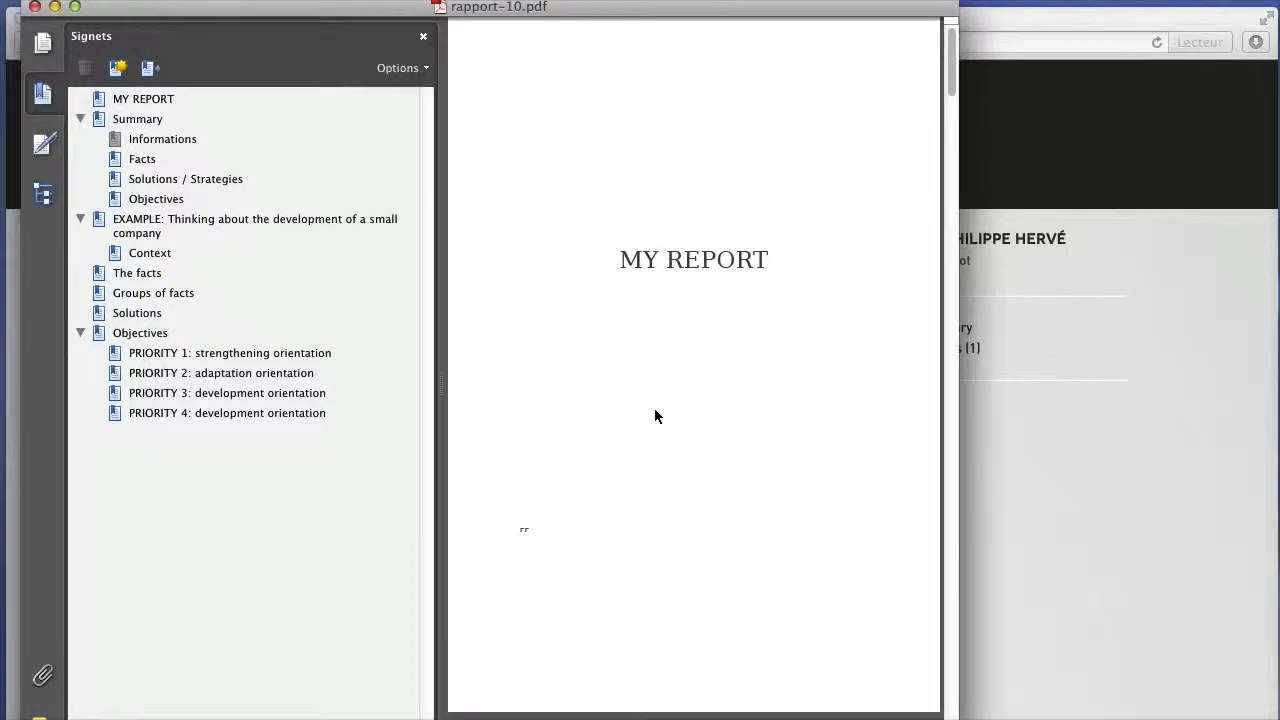
Read through the downloaded PDF report from the front page to the Priority 4 objective and close it.
scroll(656, 416, "down", 15)
scroll(656, 416, "down", 12)
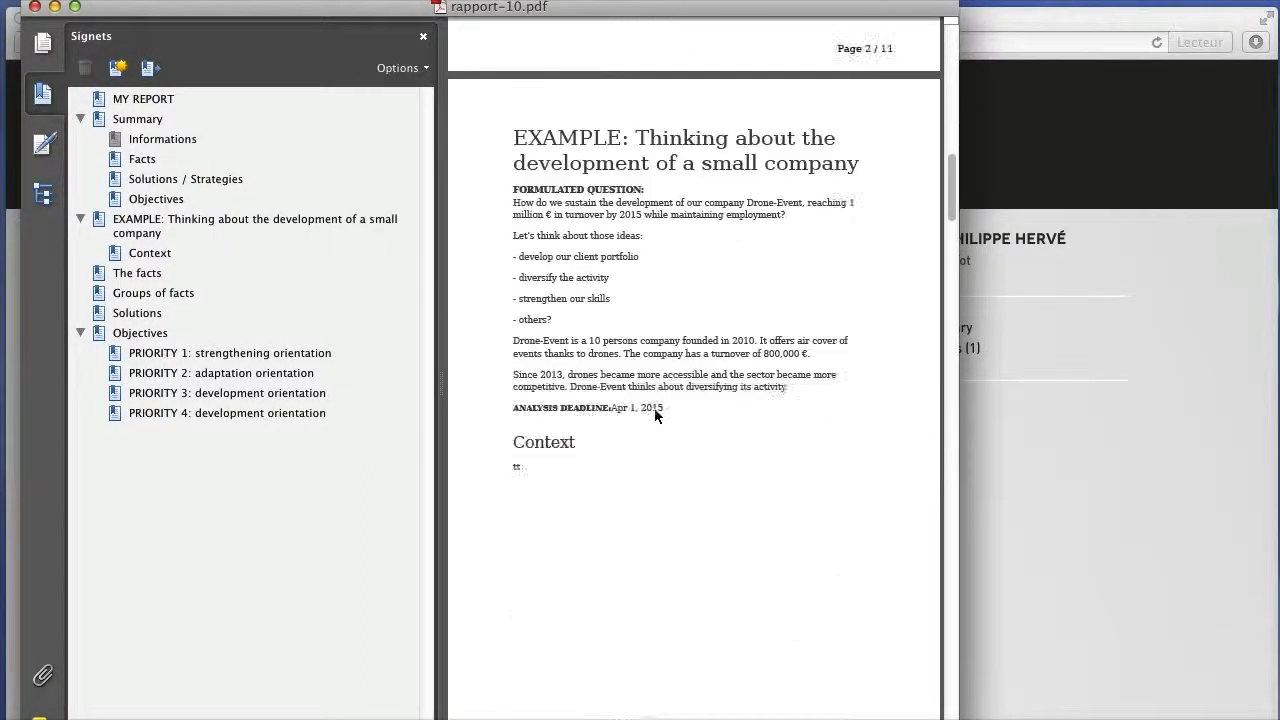
scroll(656, 416, "down", 12)
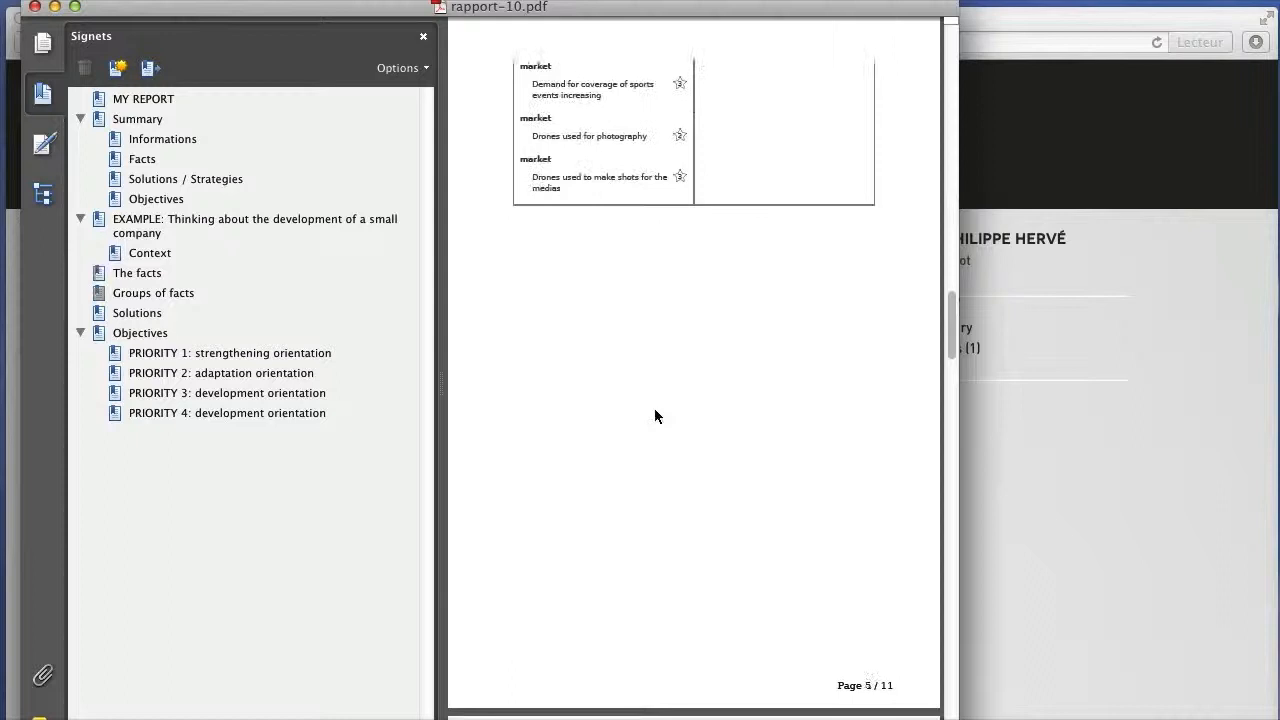
scroll(656, 416, "down", 15)
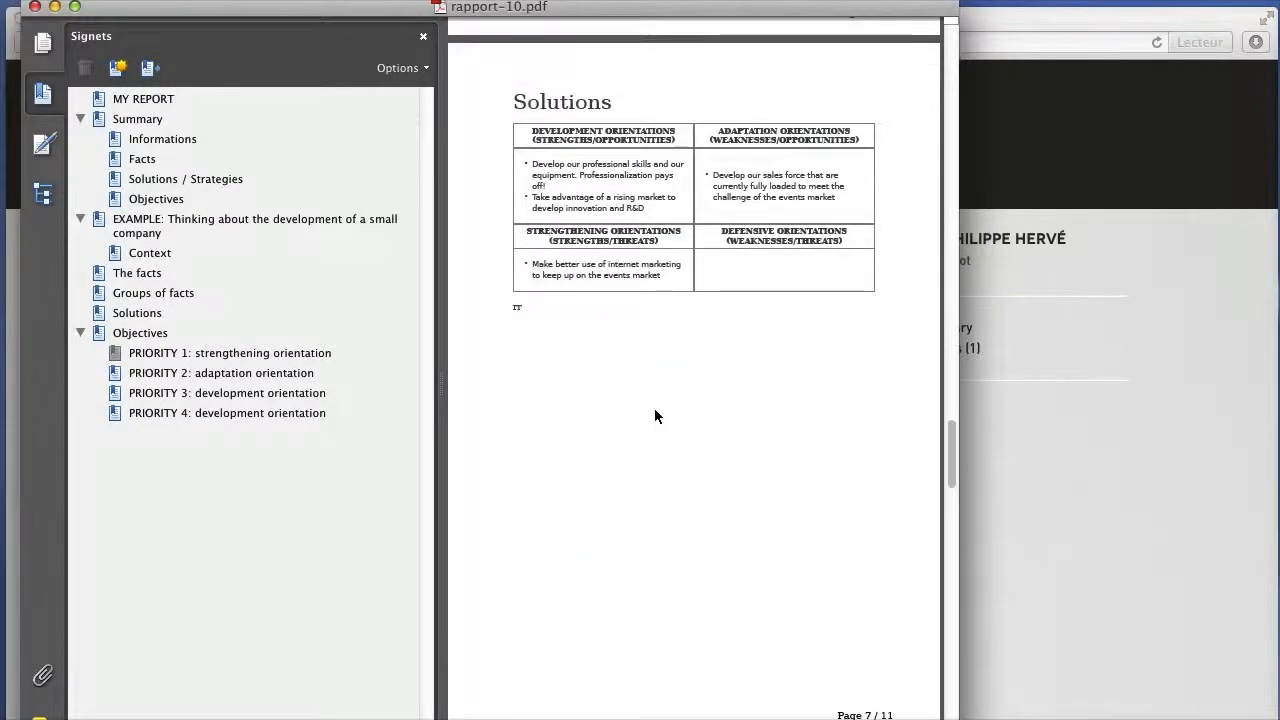
scroll(656, 416, "down", 10)
scroll(656, 416, "down", 8)
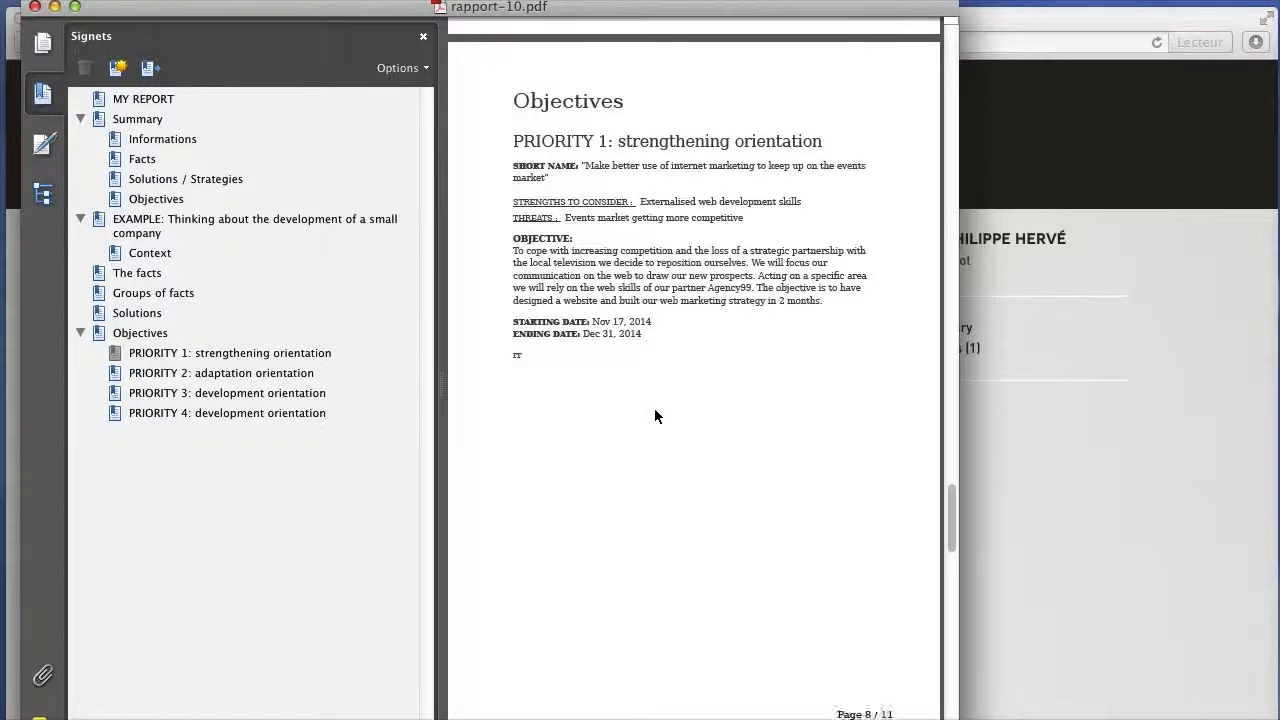
scroll(655, 410, "down", 8)
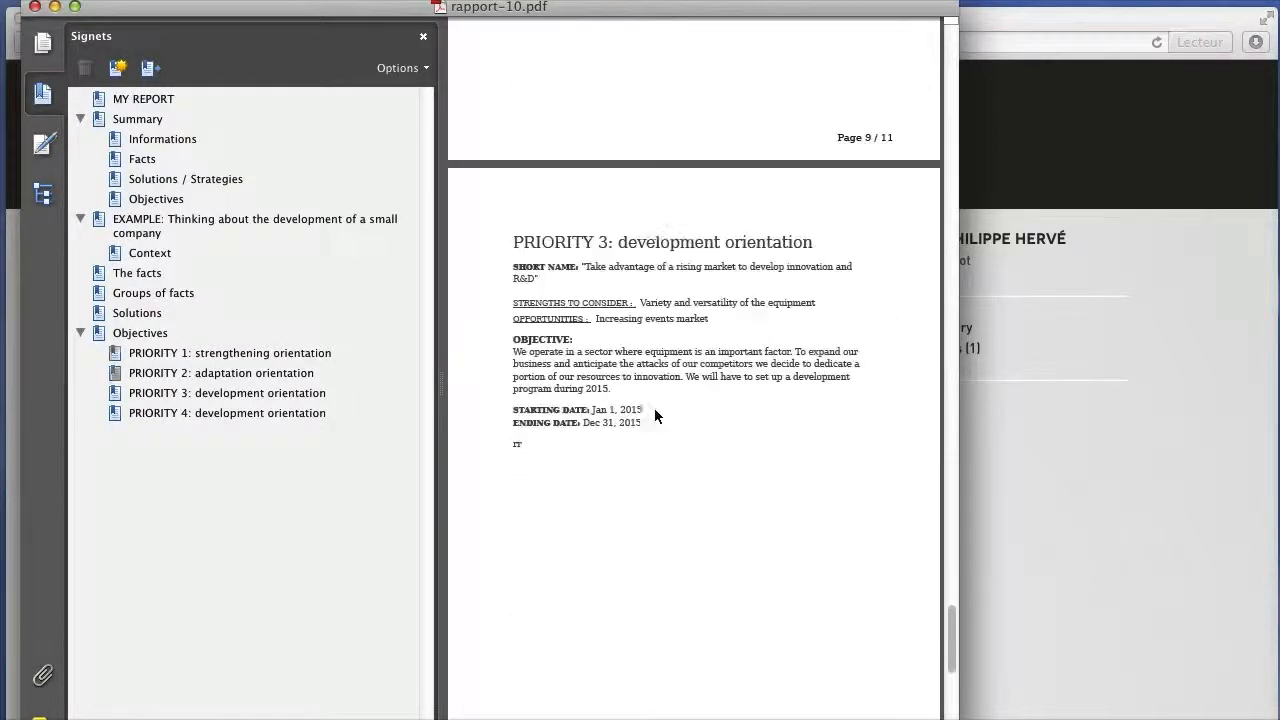
scroll(649, 408, "down", 8)
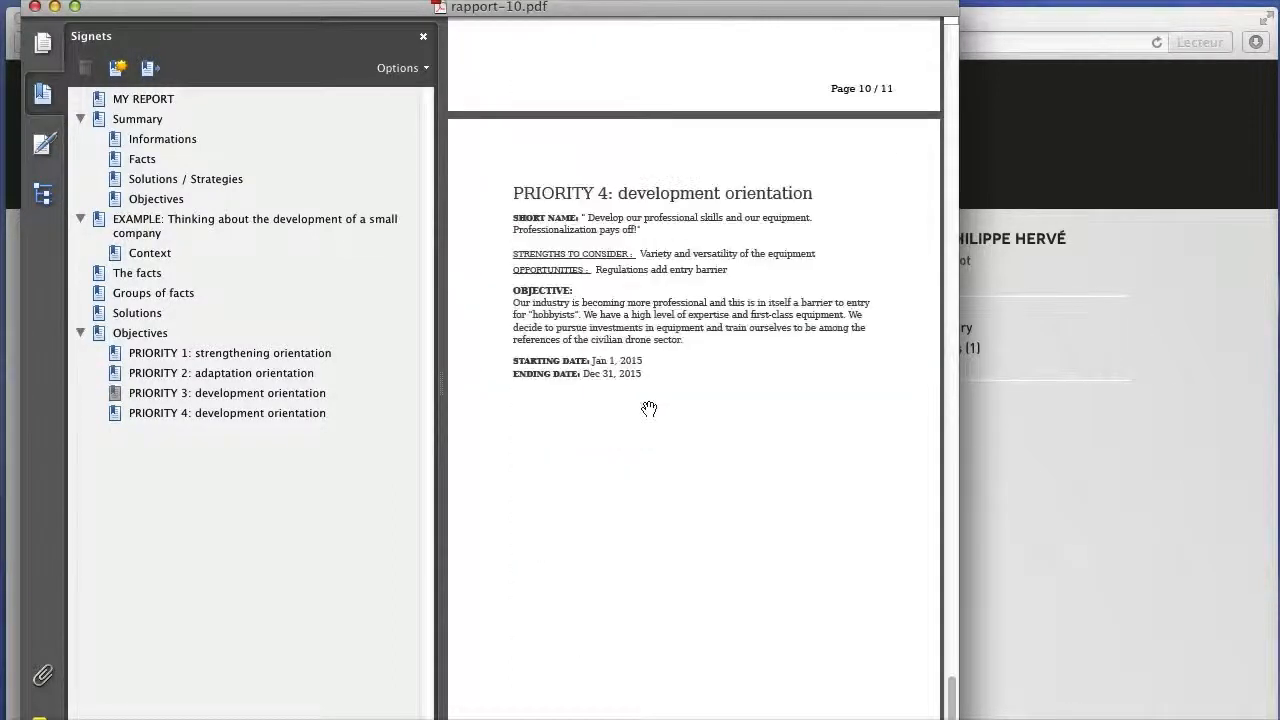
left_click(35, 7)
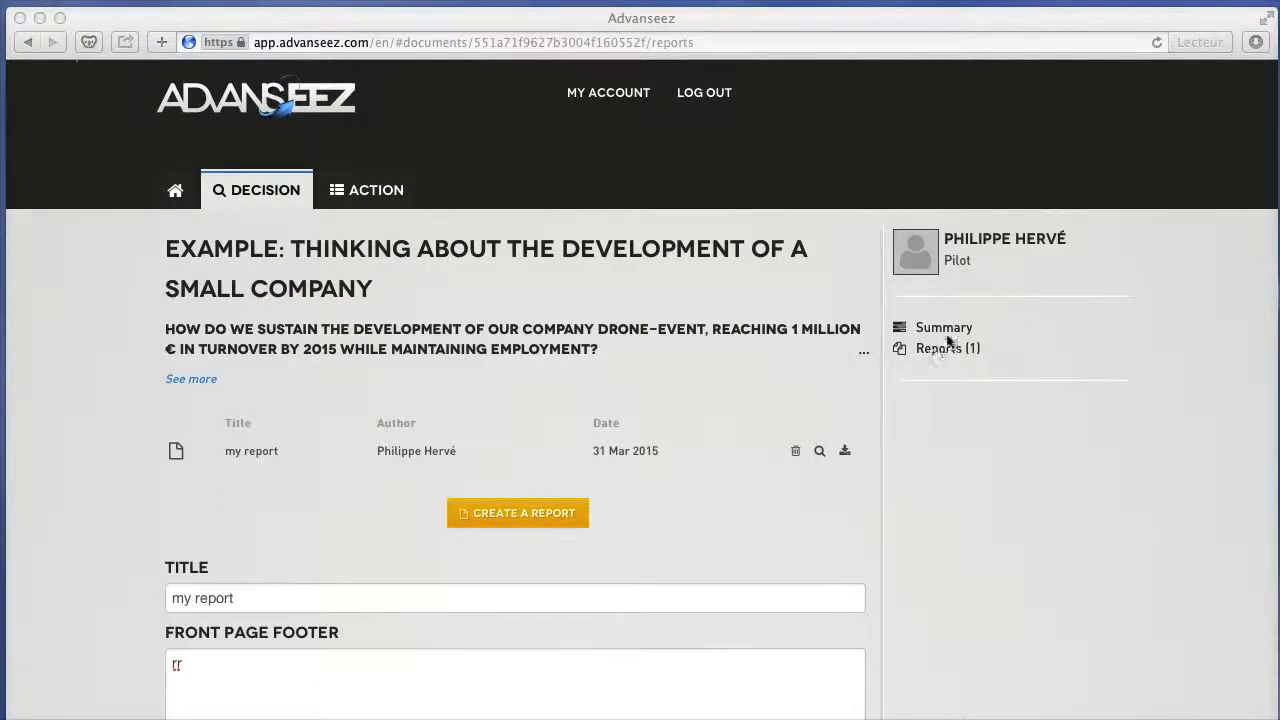
Return to the analysis summary and mark the analysis as finished to move on to its action plan.
left_click(912, 370)
left_click(940, 328)
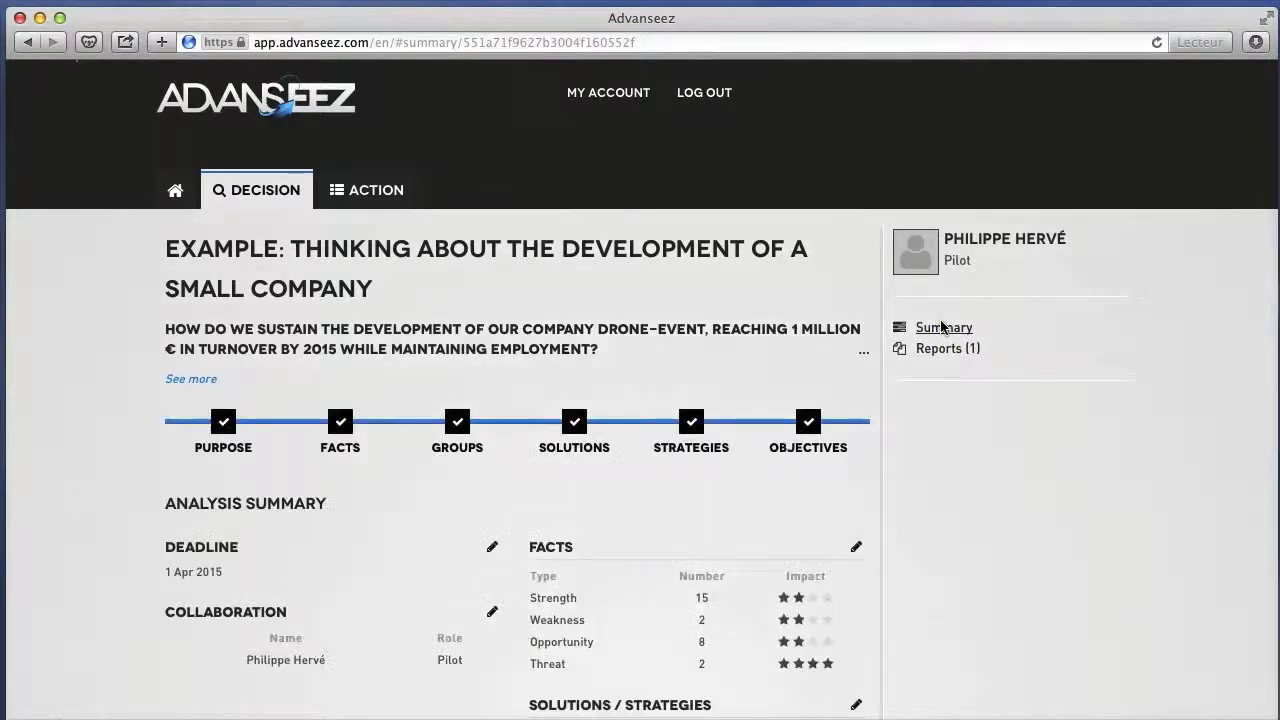
scroll(628, 461, "down", 4)
scroll(629, 468, "down", 2)
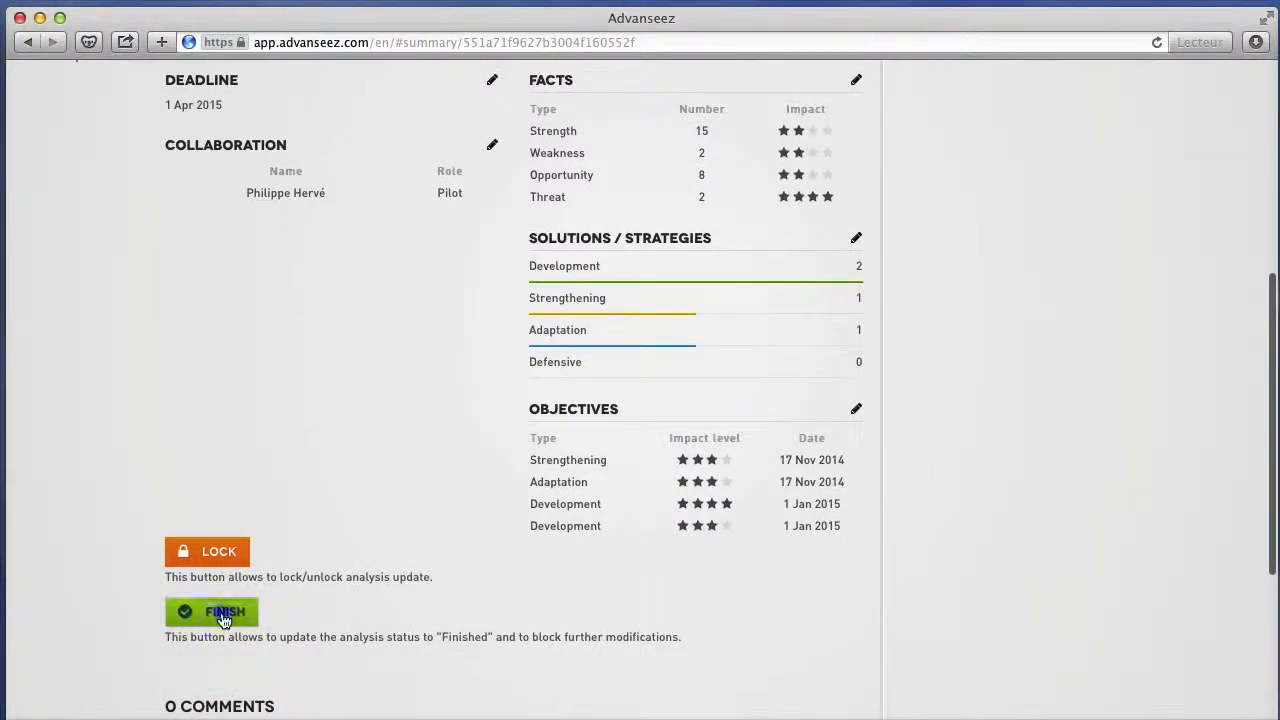
left_click(224, 621)
left_click(224, 621)
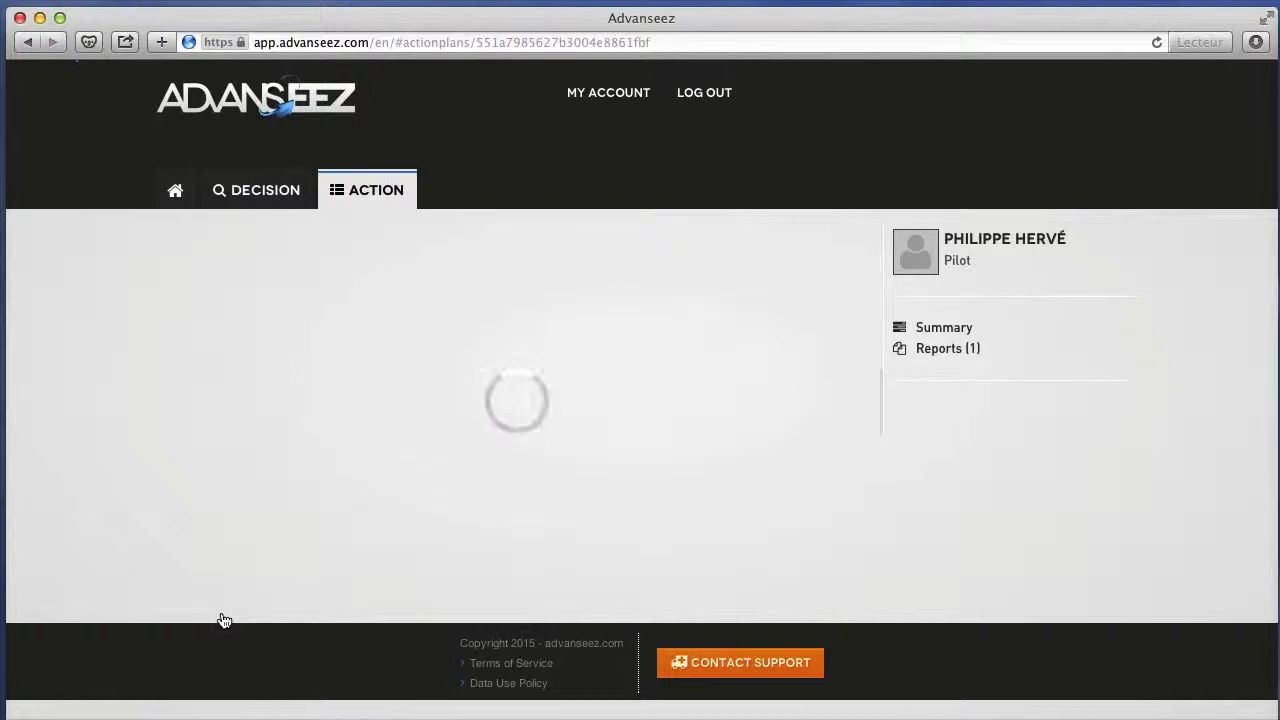
Examine the example action plan's description, progress, dates and list of objectives.
scroll(224, 621, "down", 3)
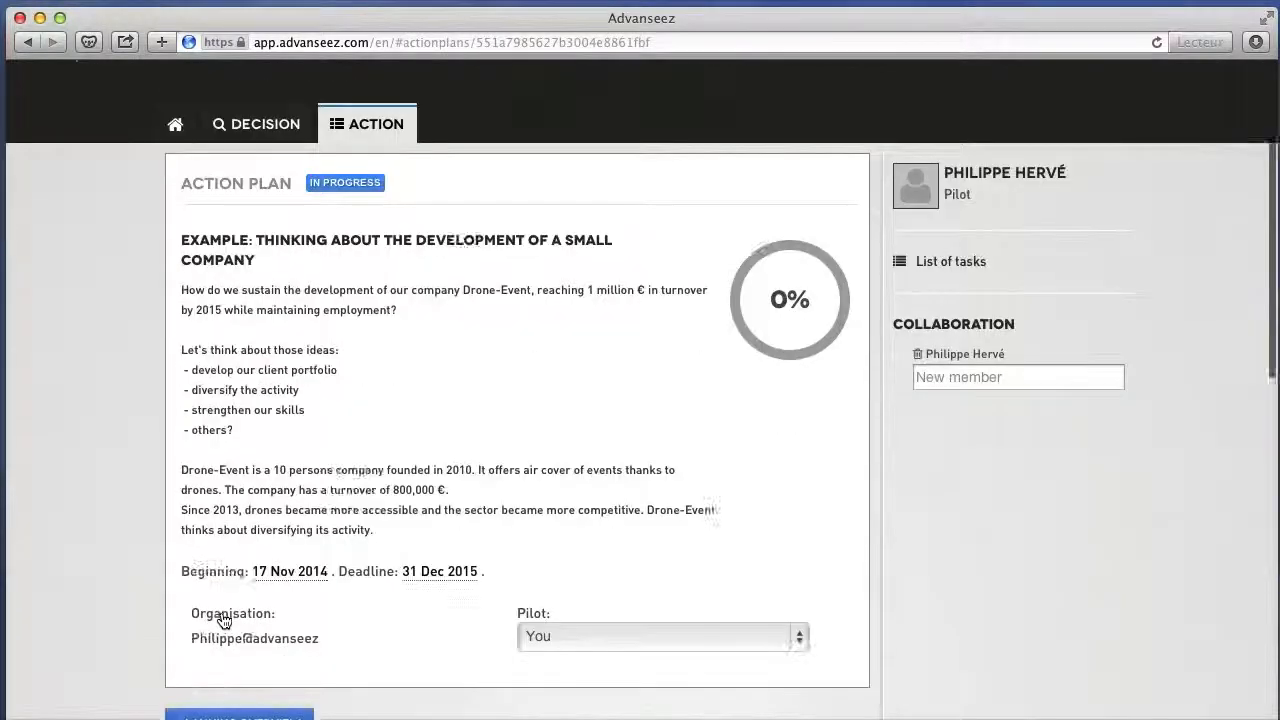
scroll(223, 616, "up", 1)
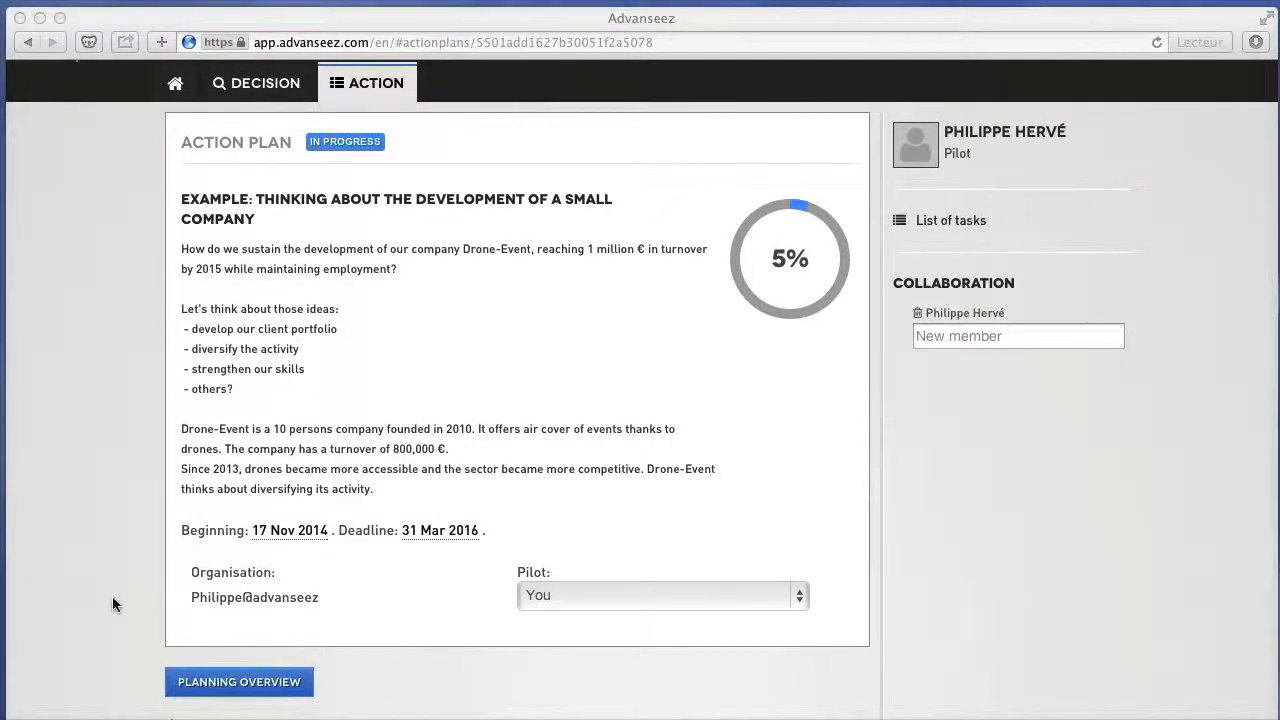
left_click(112, 603)
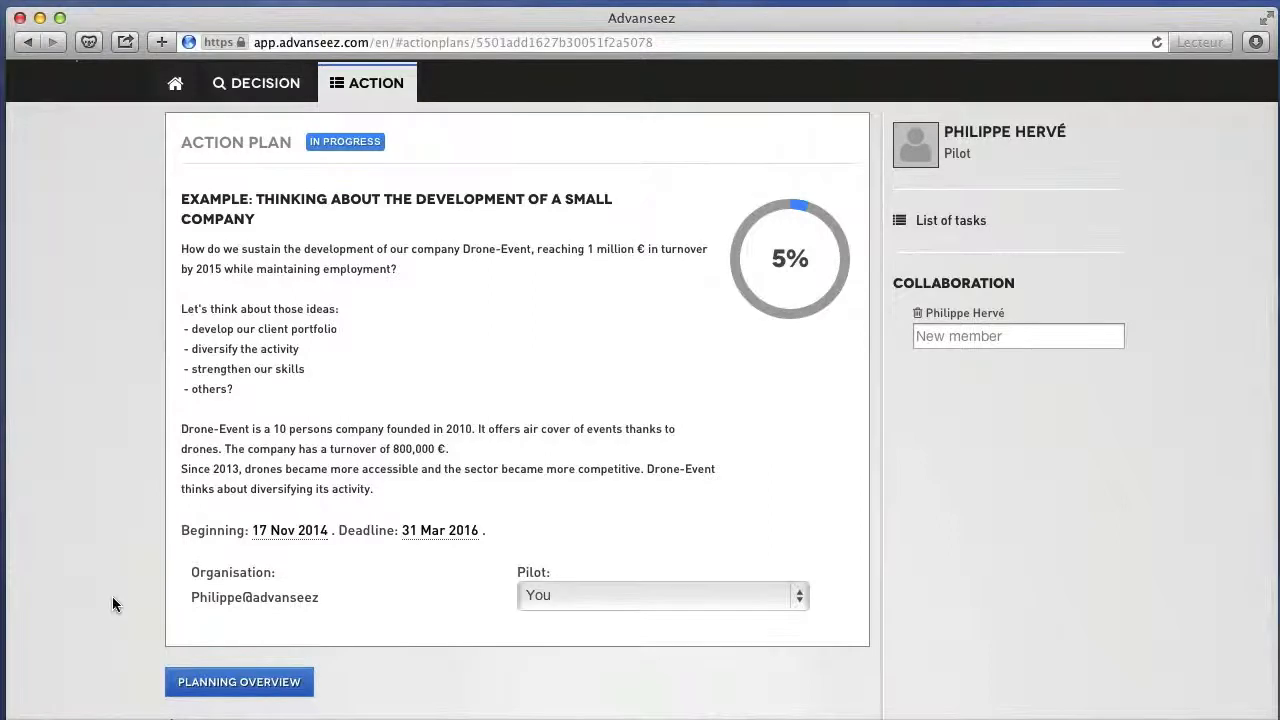
scroll(112, 598, "down", 8)
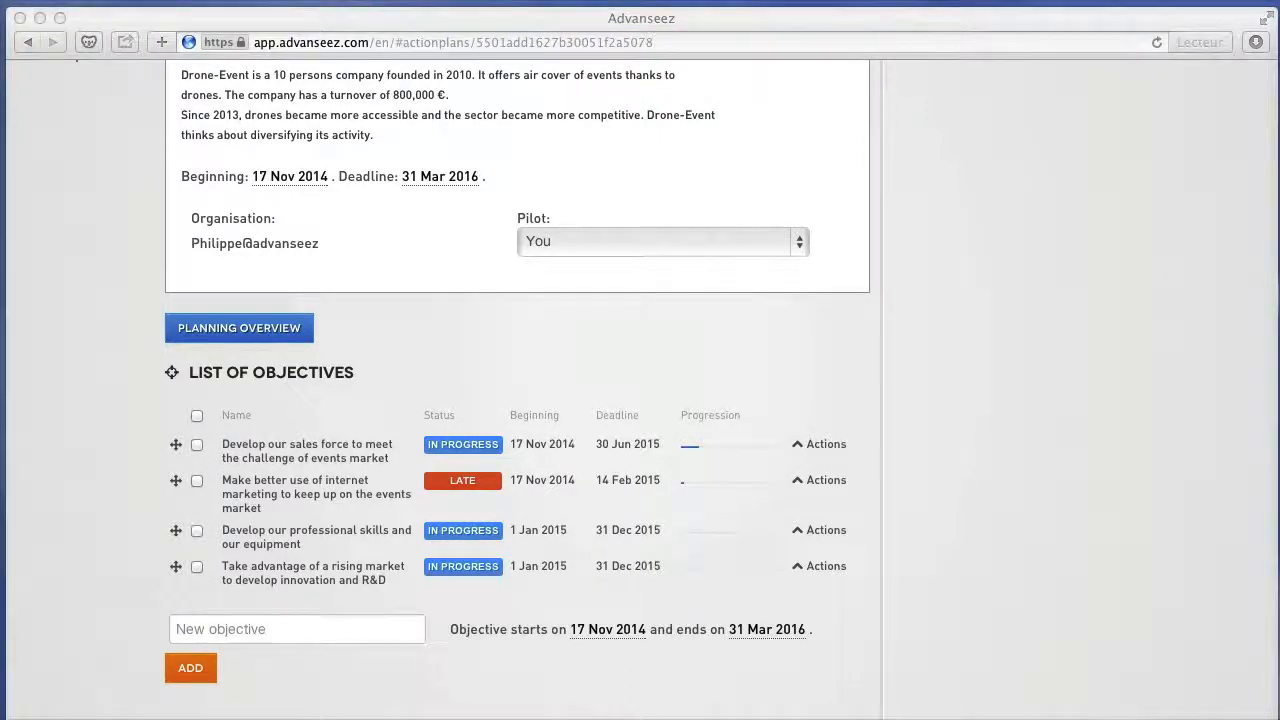
left_click(124, 428)
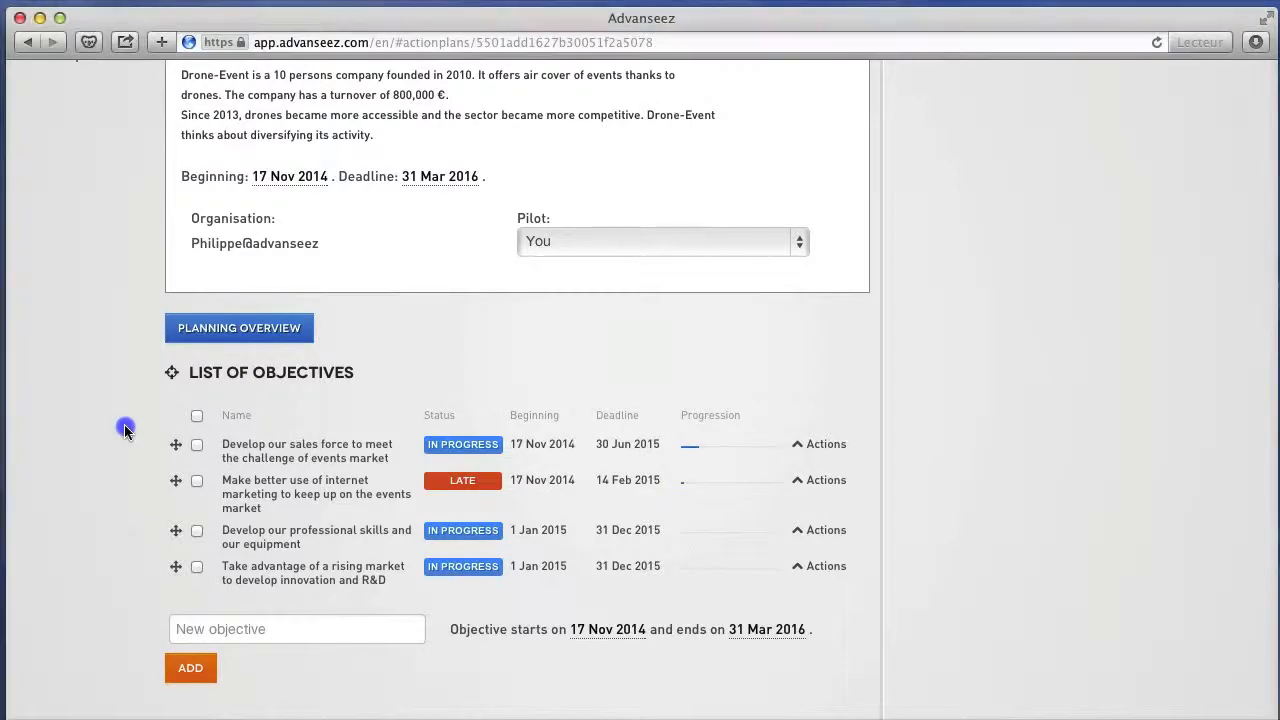
Examine the planning overview with "Develop our sales force to meet the challenge of events market" and its action "Hire a new sales representative" expanded, and close it.
left_click(225, 337)
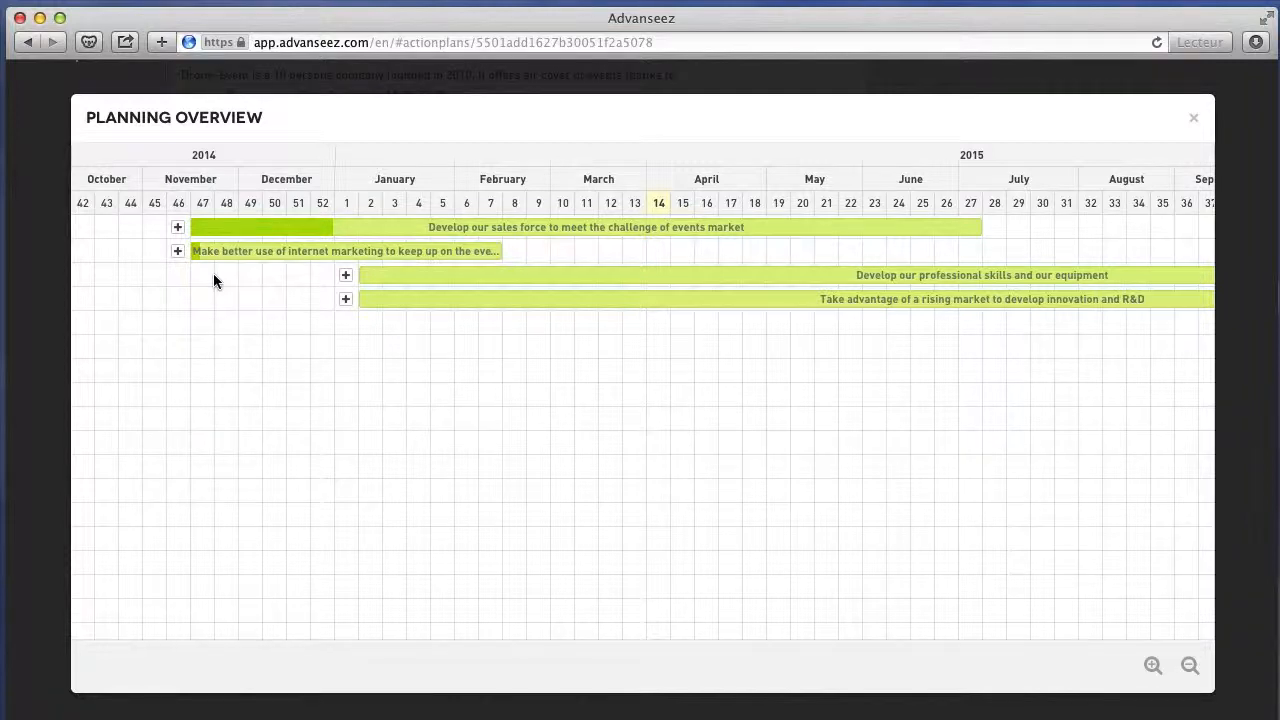
left_click(177, 228)
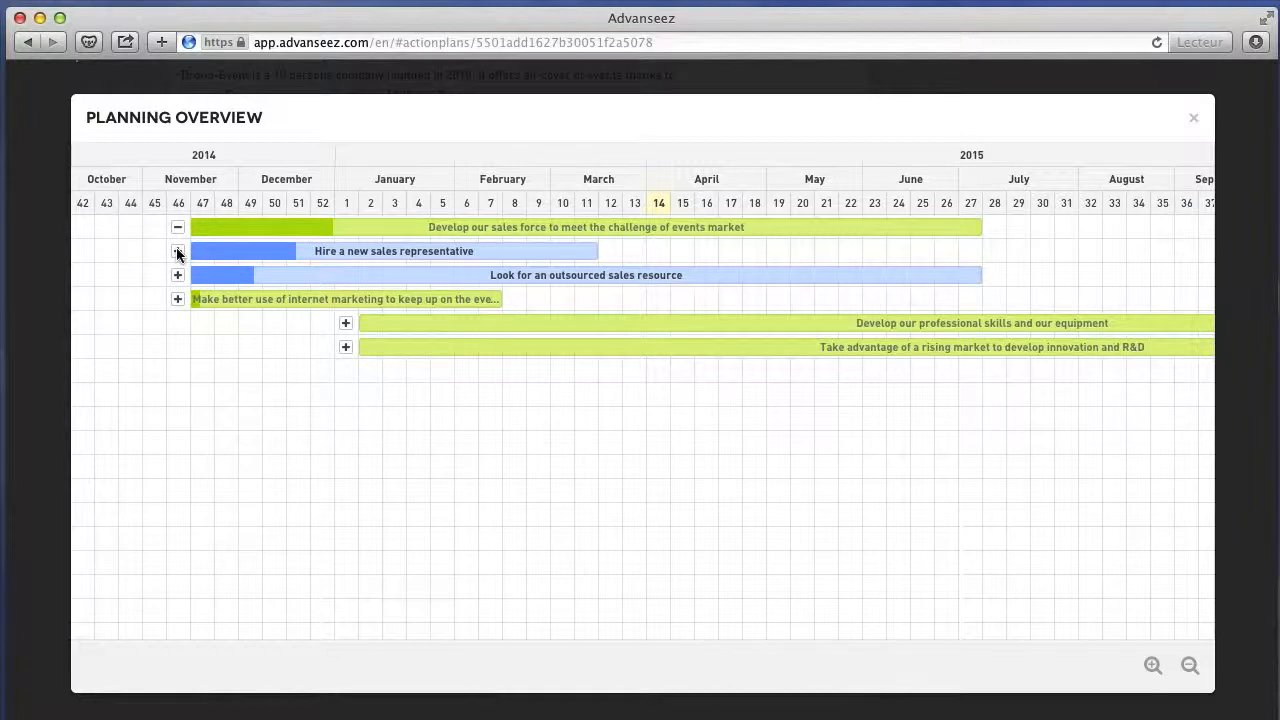
left_click(177, 252)
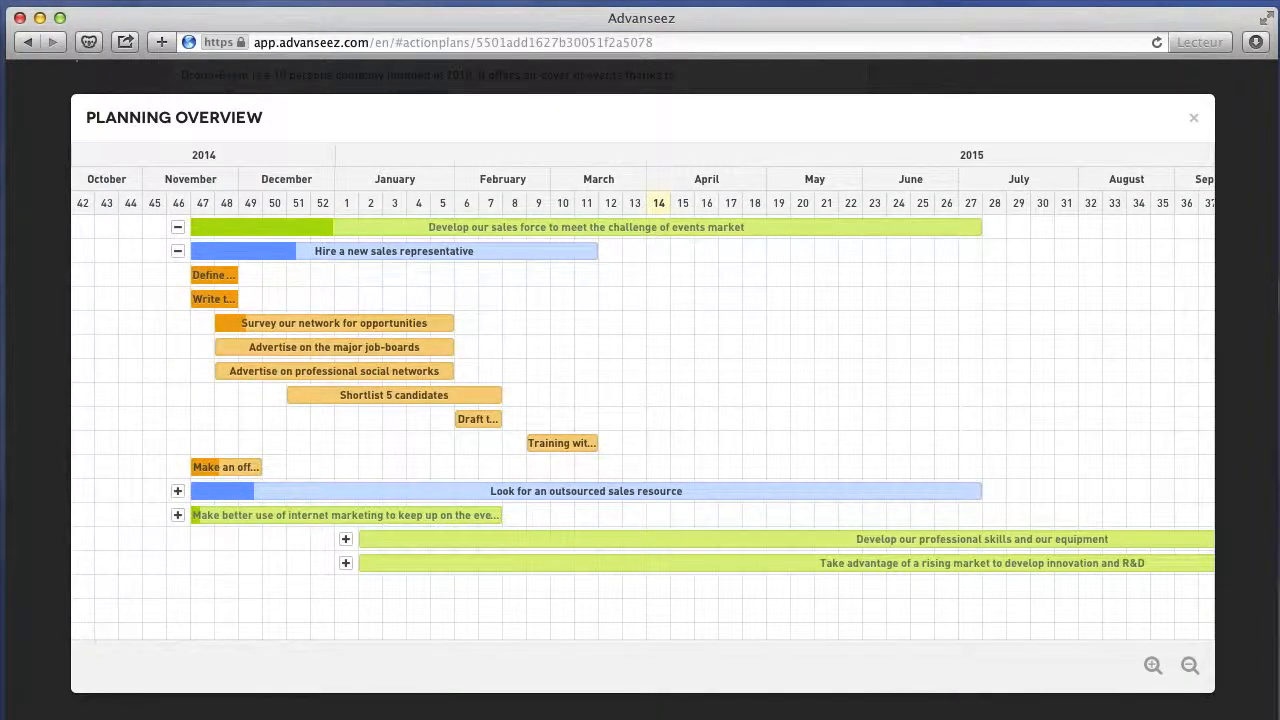
left_click(61, 451)
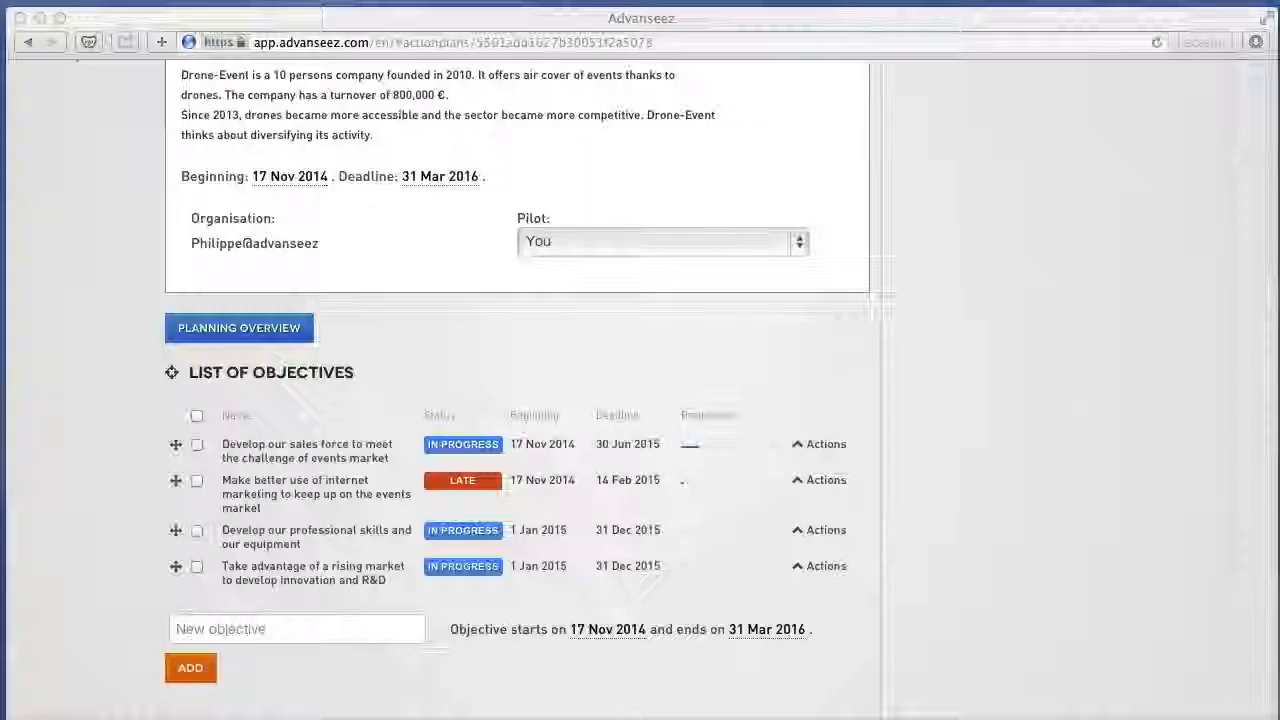
Open the objective "Develop our sales force to meet the challenge of events market" to display its list of actions.
left_click(72, 448)
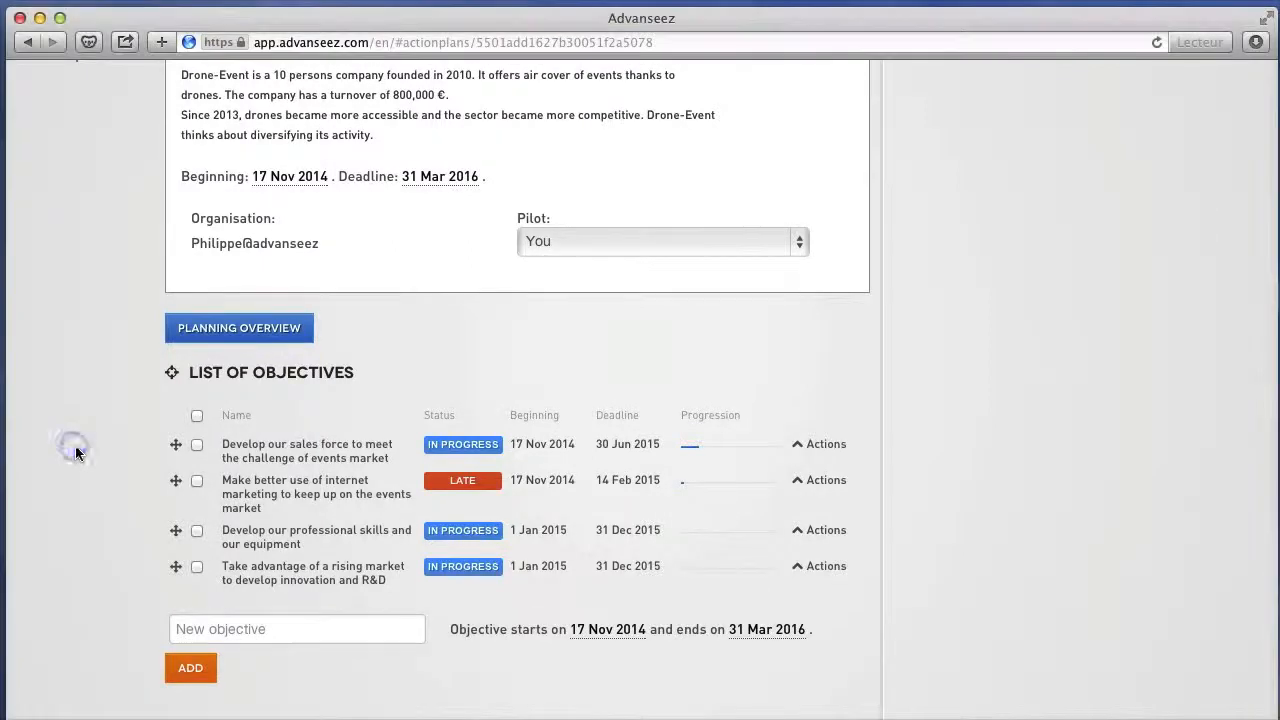
left_click(252, 456)
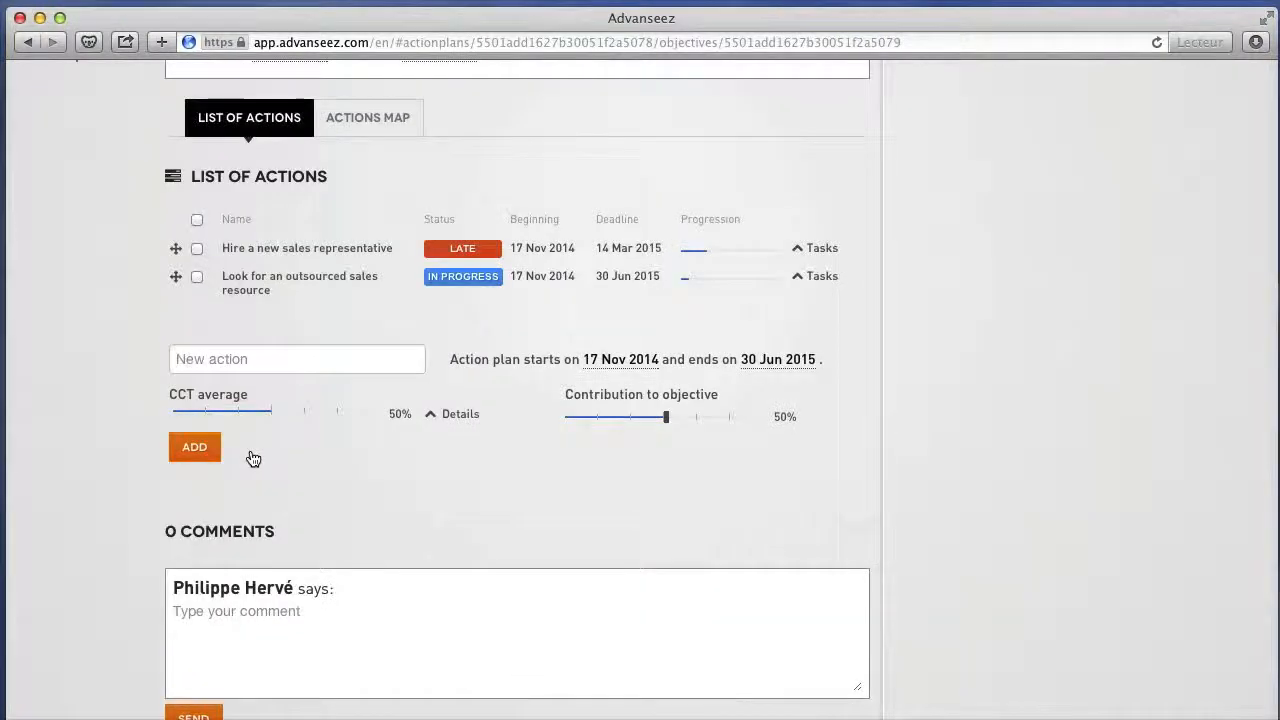
Open the action "Hire a new sales representative" and add a task named "new task" to its list of tasks.
left_click(312, 250)
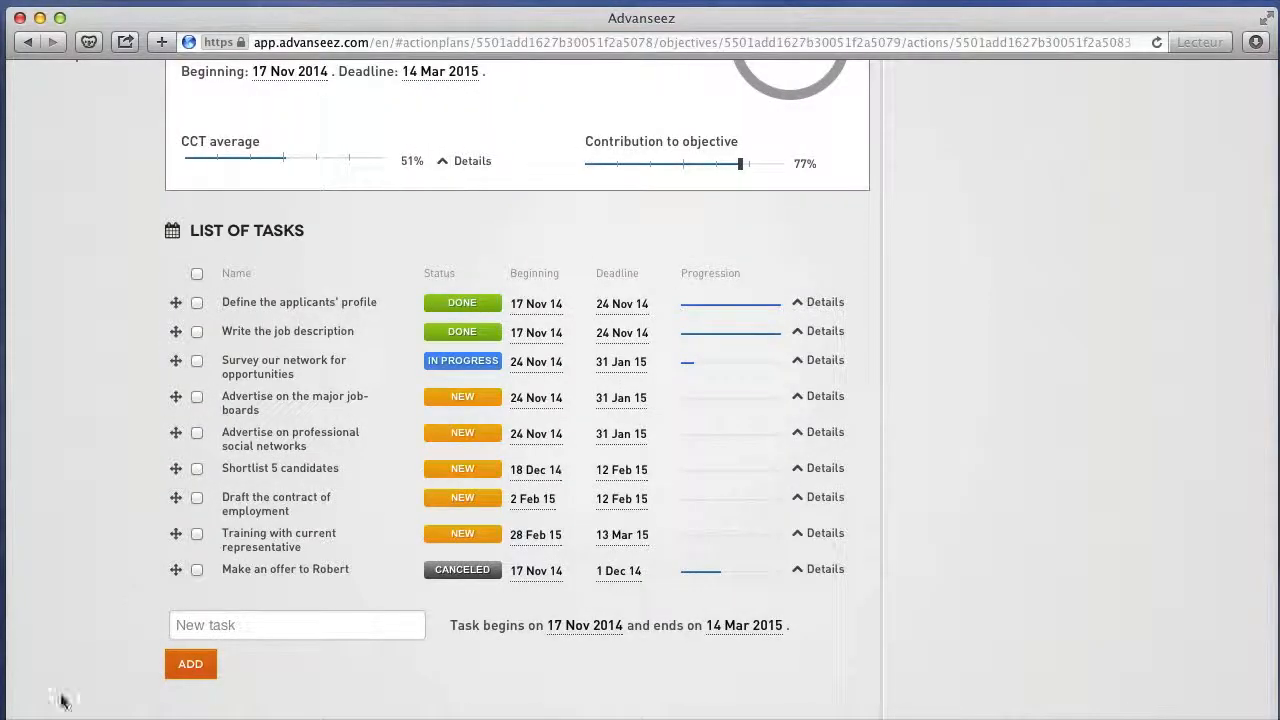
left_click(224, 628)
type("new ta")
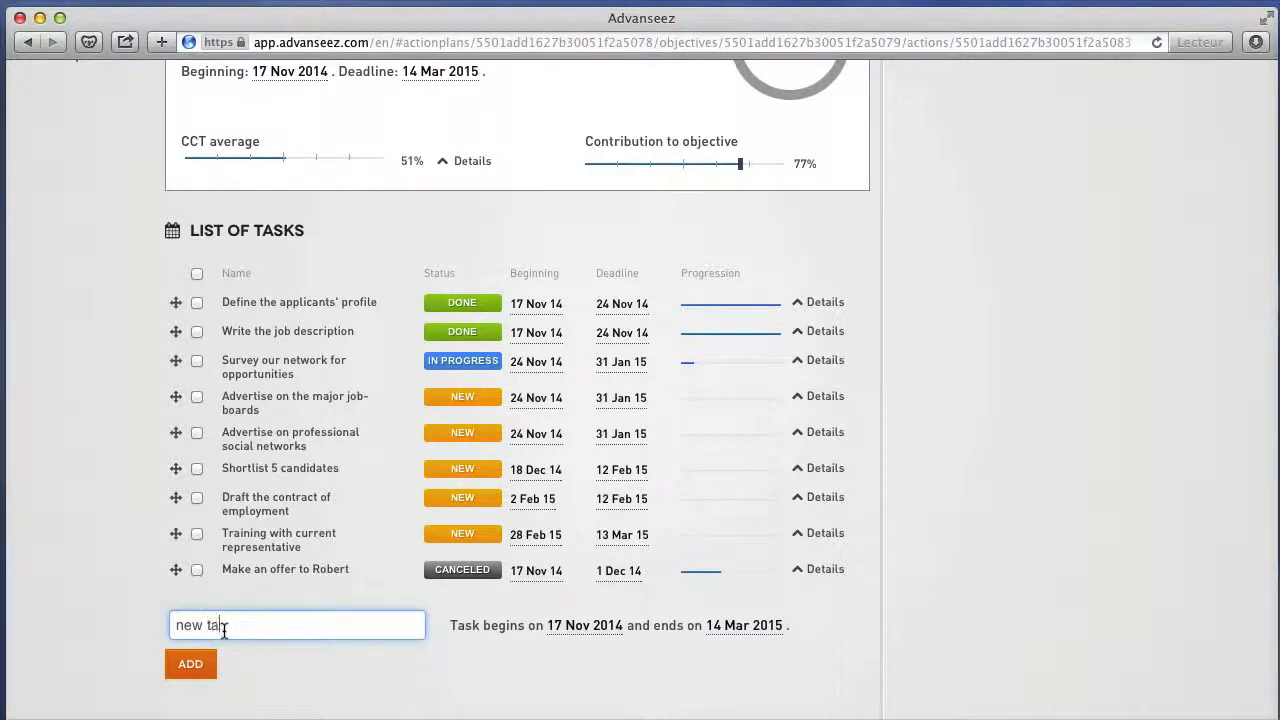
type("sk")
key("Return")
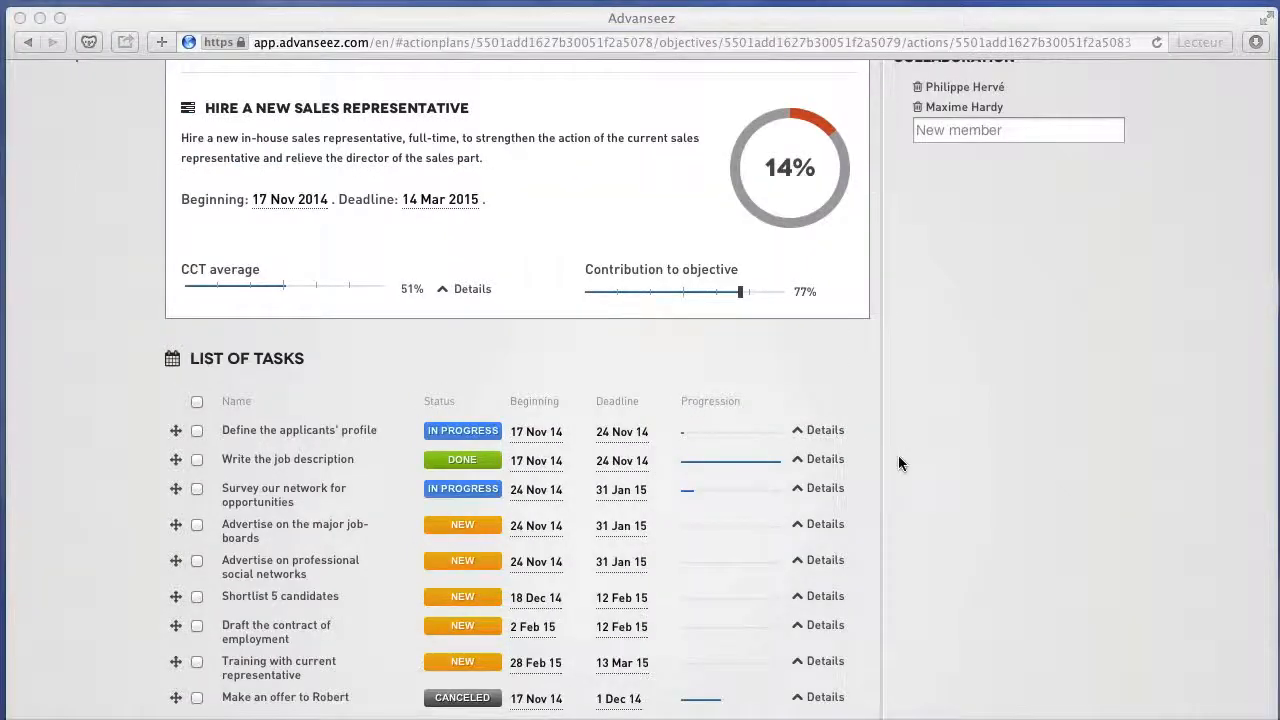
left_click(898, 457)
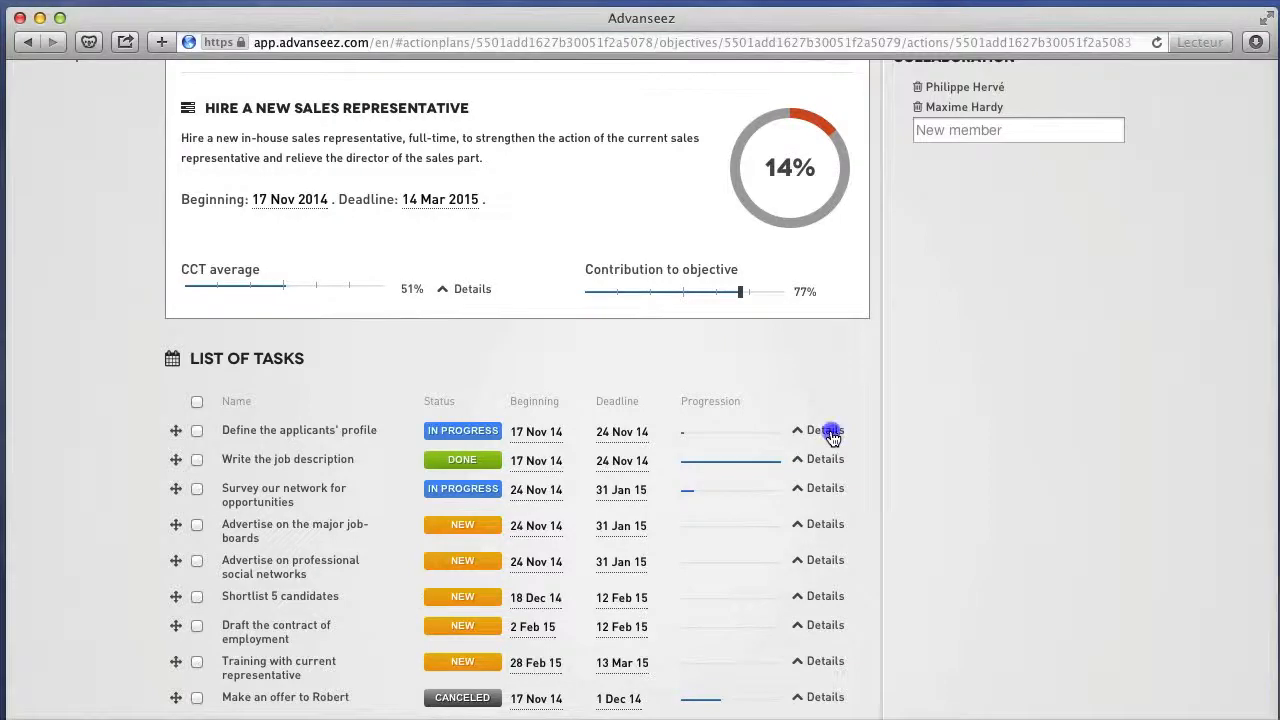
Expand the details of the task "Define the applicants' profile", view the document linked in its description, and return to the task.
left_click(828, 432)
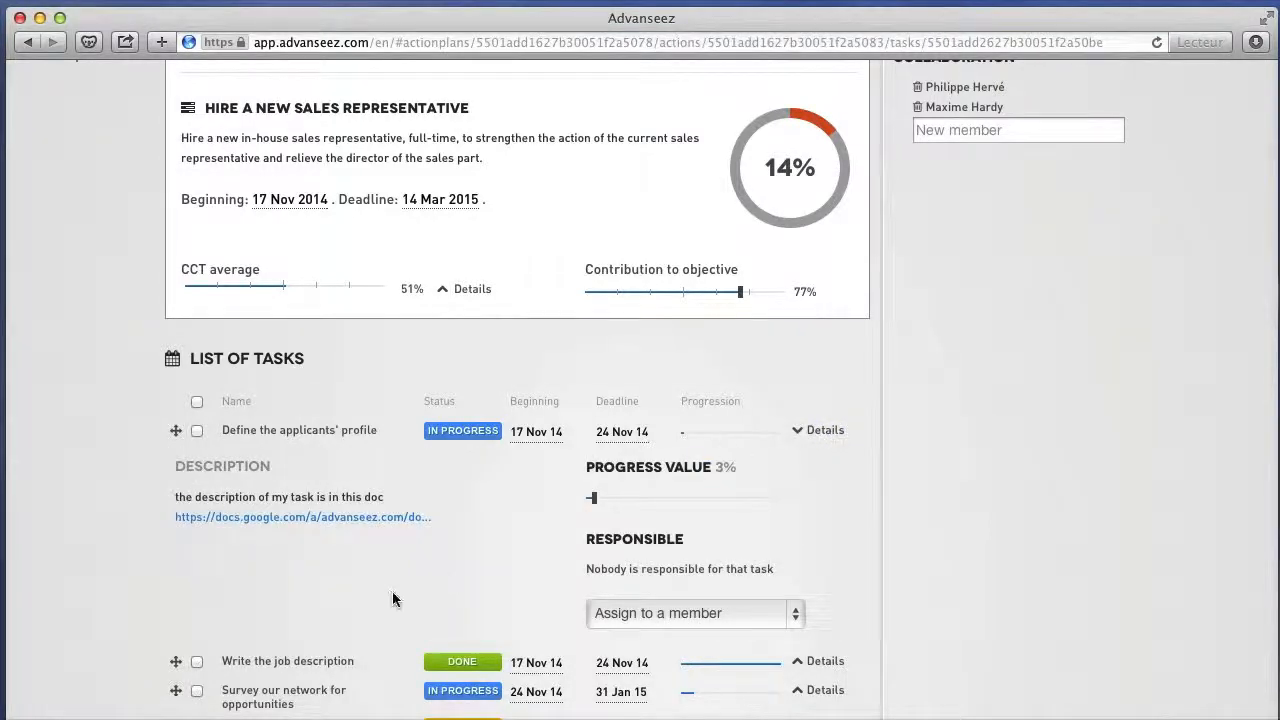
left_click(357, 518)
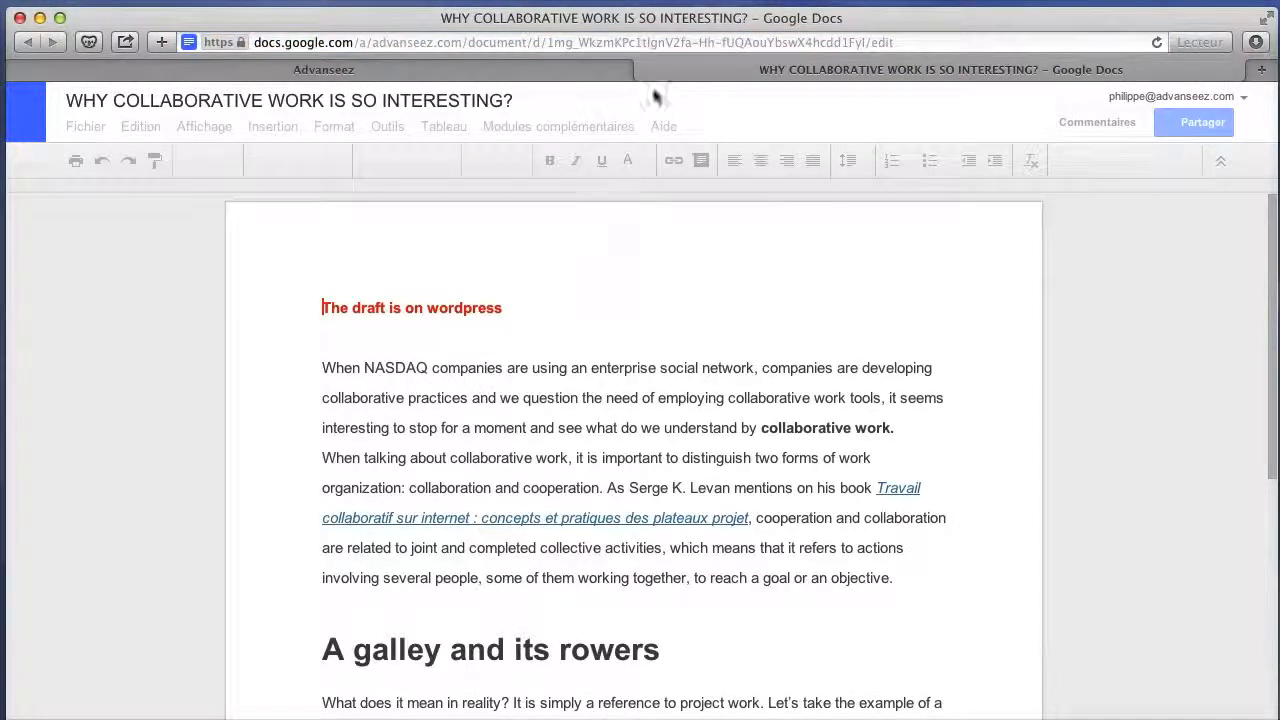
left_click(643, 71)
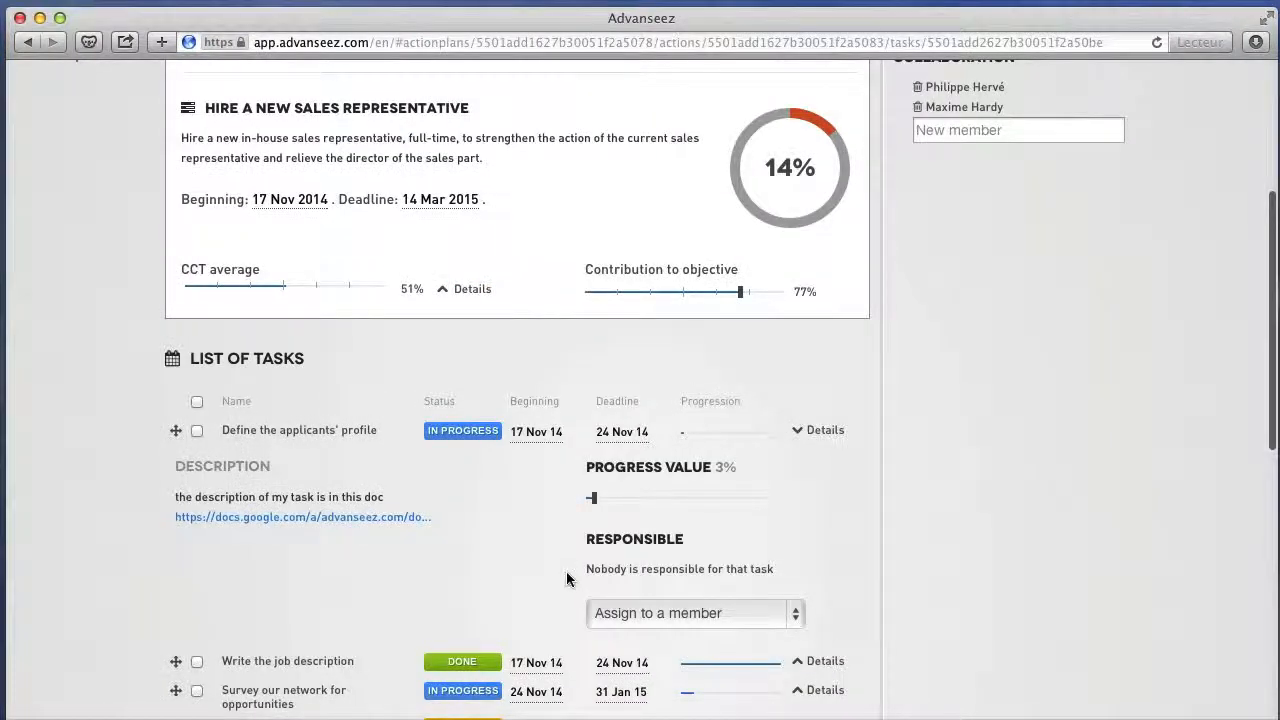
Assign both collaboration members as responsible for the task "Define the applicants' profile".
left_click(797, 606)
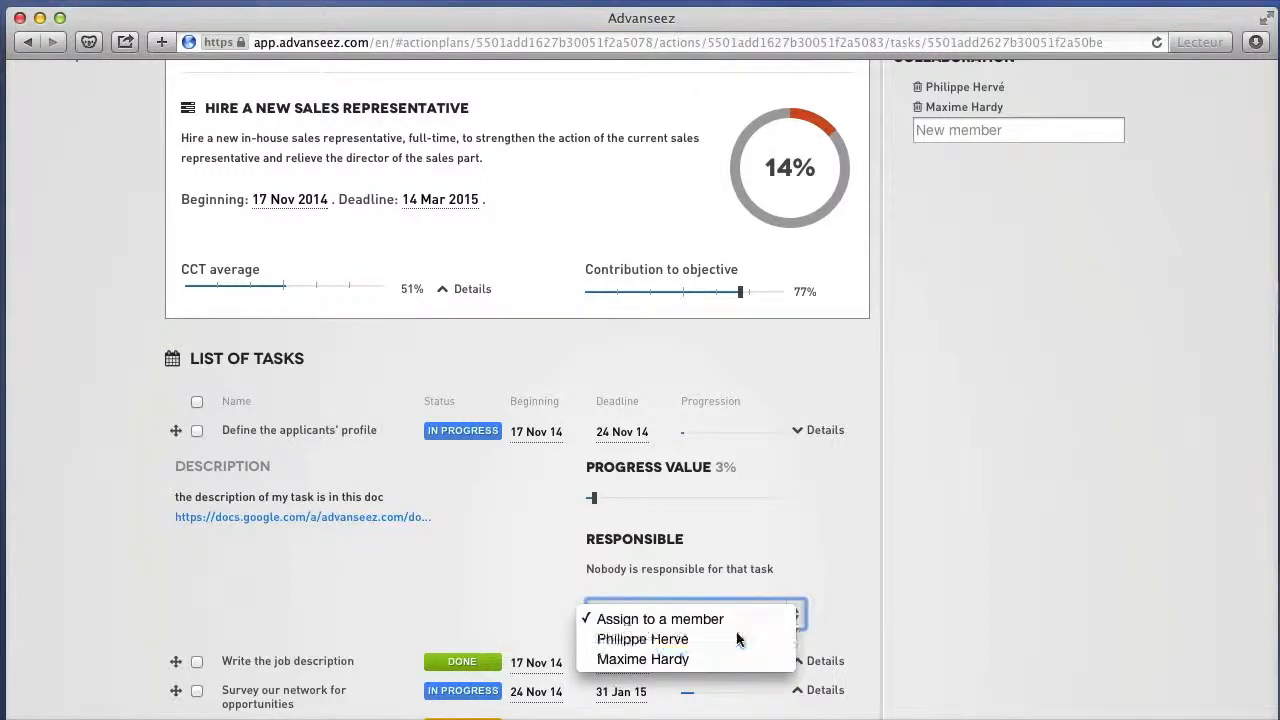
left_click(737, 638)
left_click(790, 614)
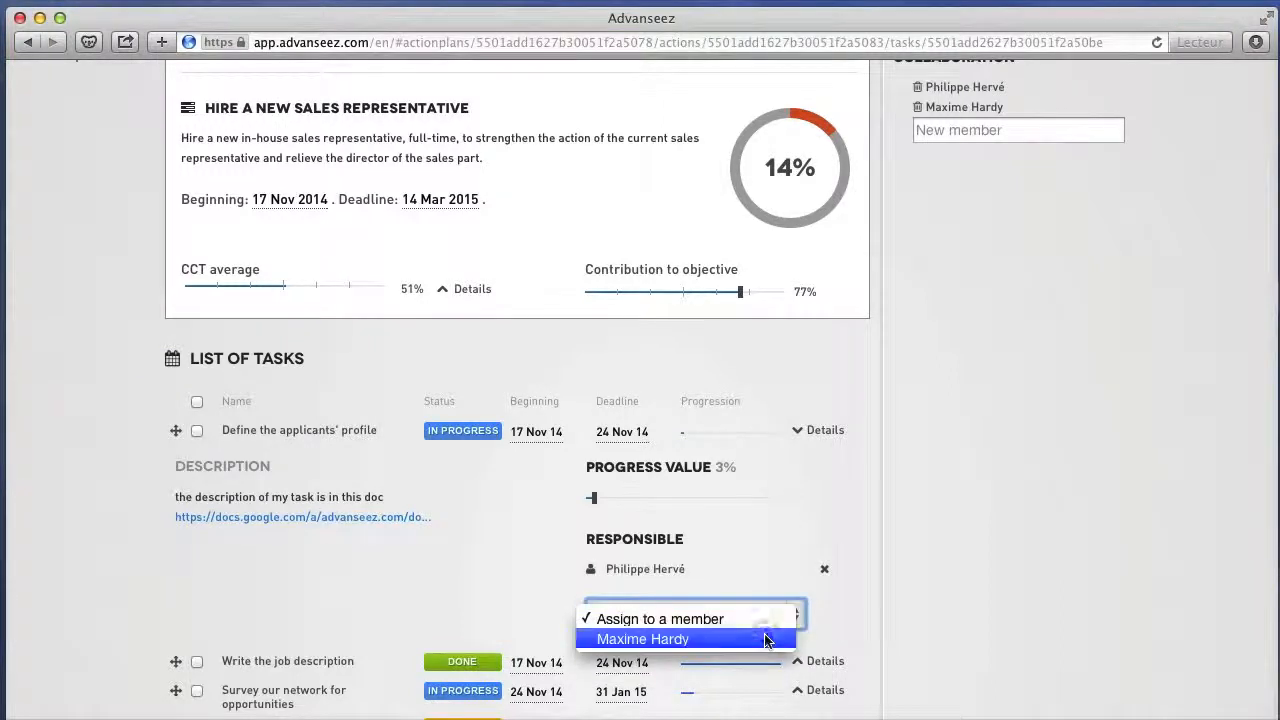
left_click(767, 640)
Go through the status options of the task "Define the applicants' profile" and set its progress value to 100%.
left_click(468, 430)
left_click(481, 440)
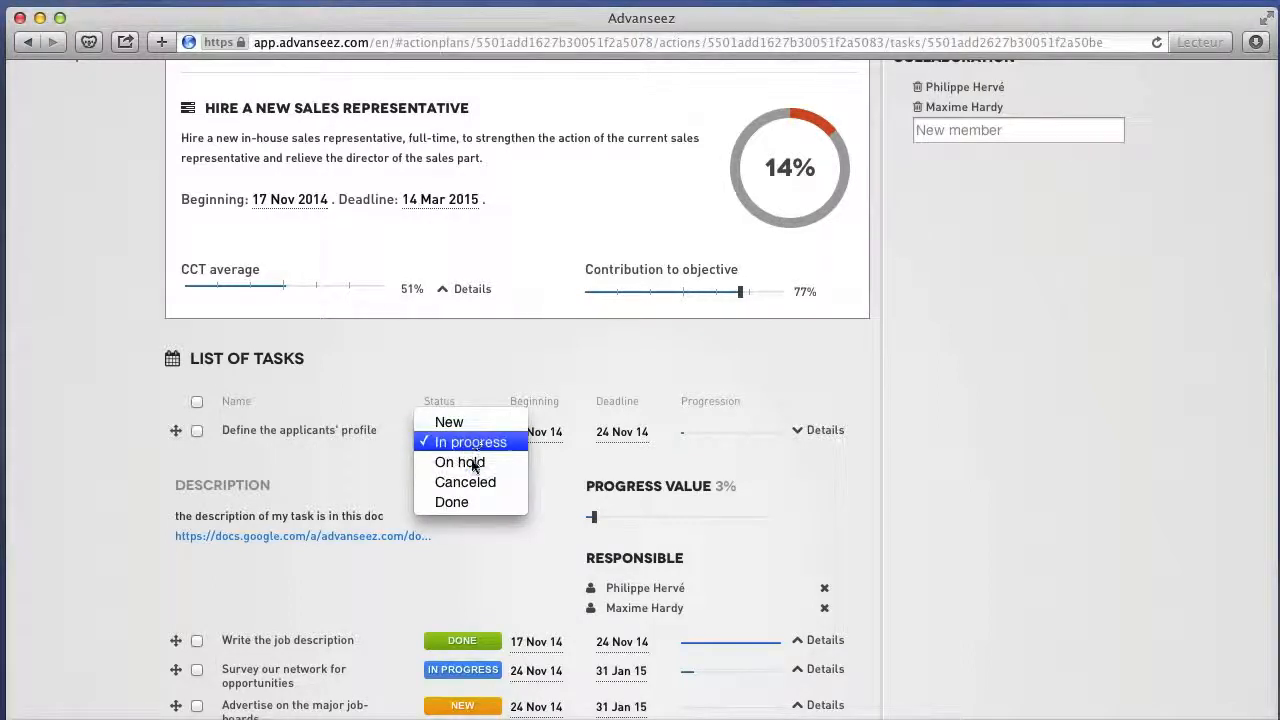
left_click(475, 462)
left_click_drag(594, 499, 802, 495)
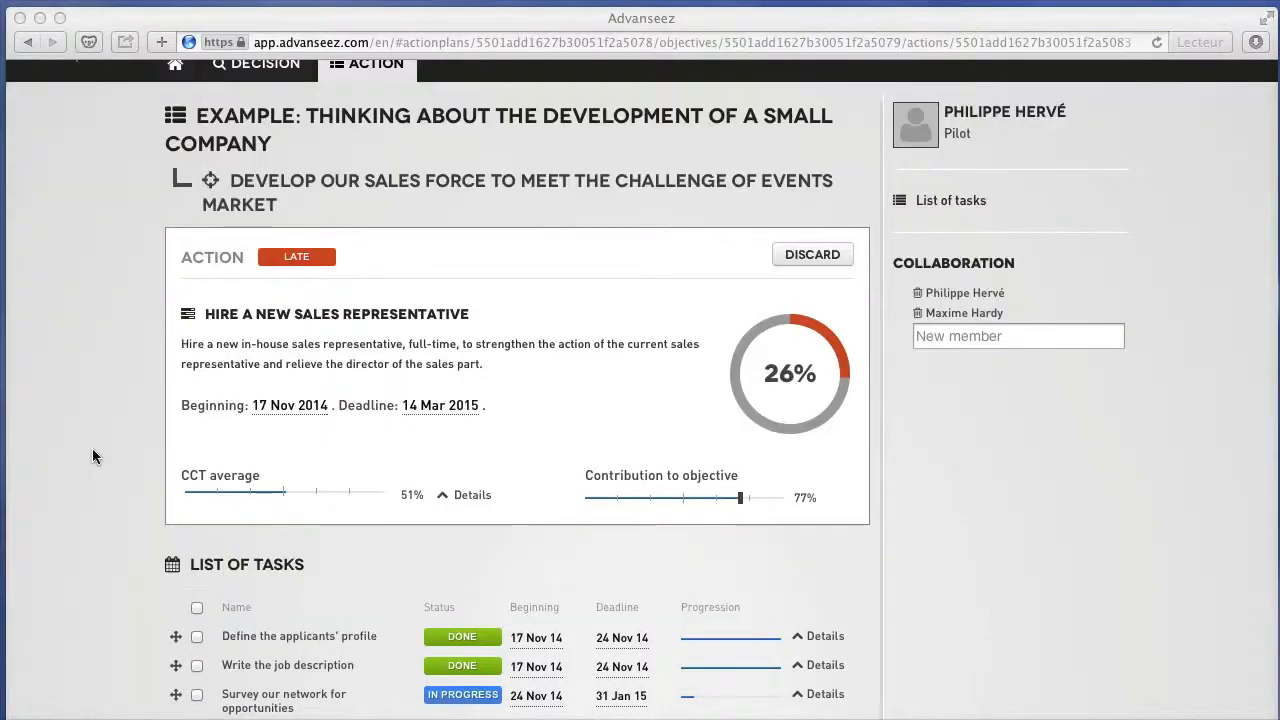
Return to the objective "Develop our sales force to meet the challenge of events market" and add an action named "new action".
left_click(93, 451)
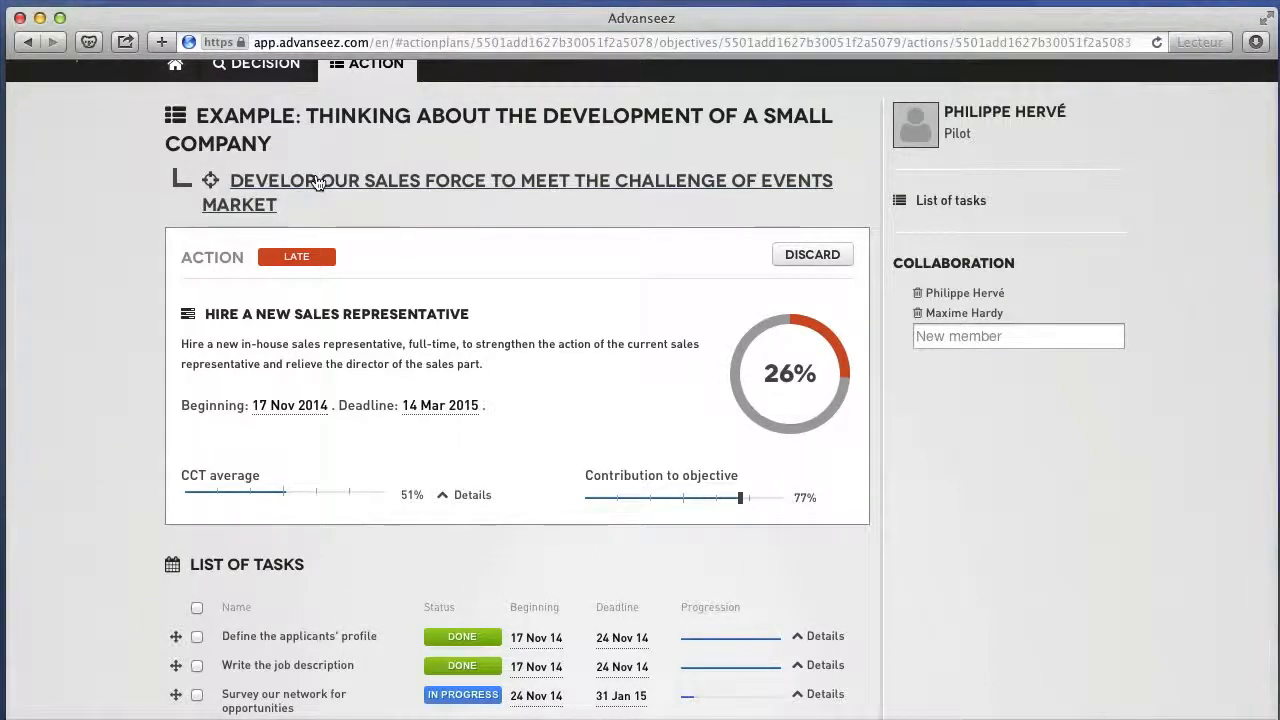
left_click(316, 182)
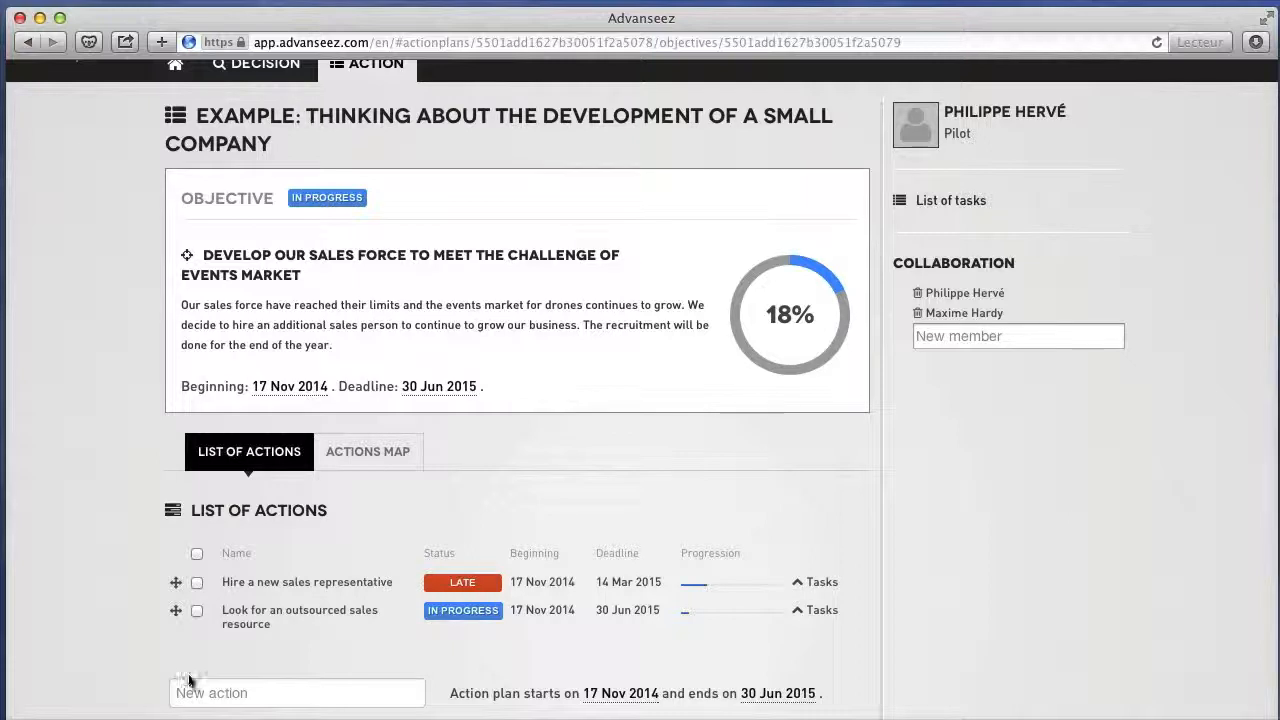
left_click(186, 692)
type("new action")
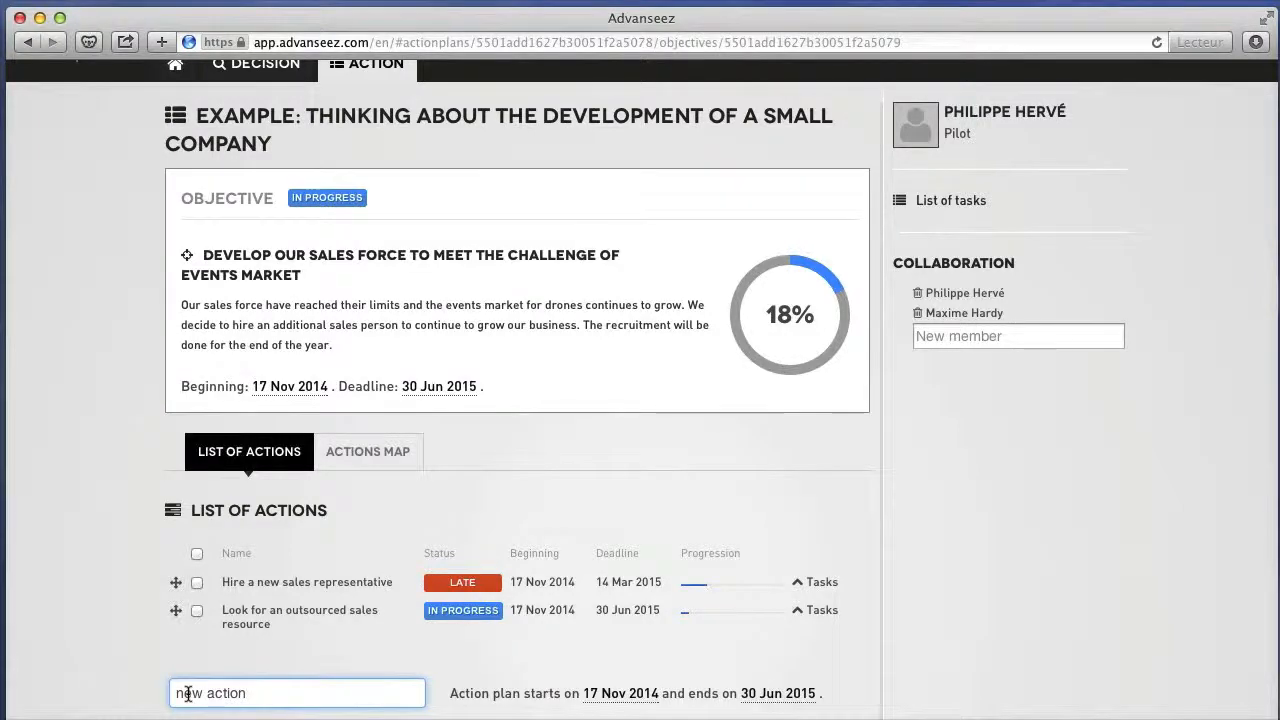
key("Return")
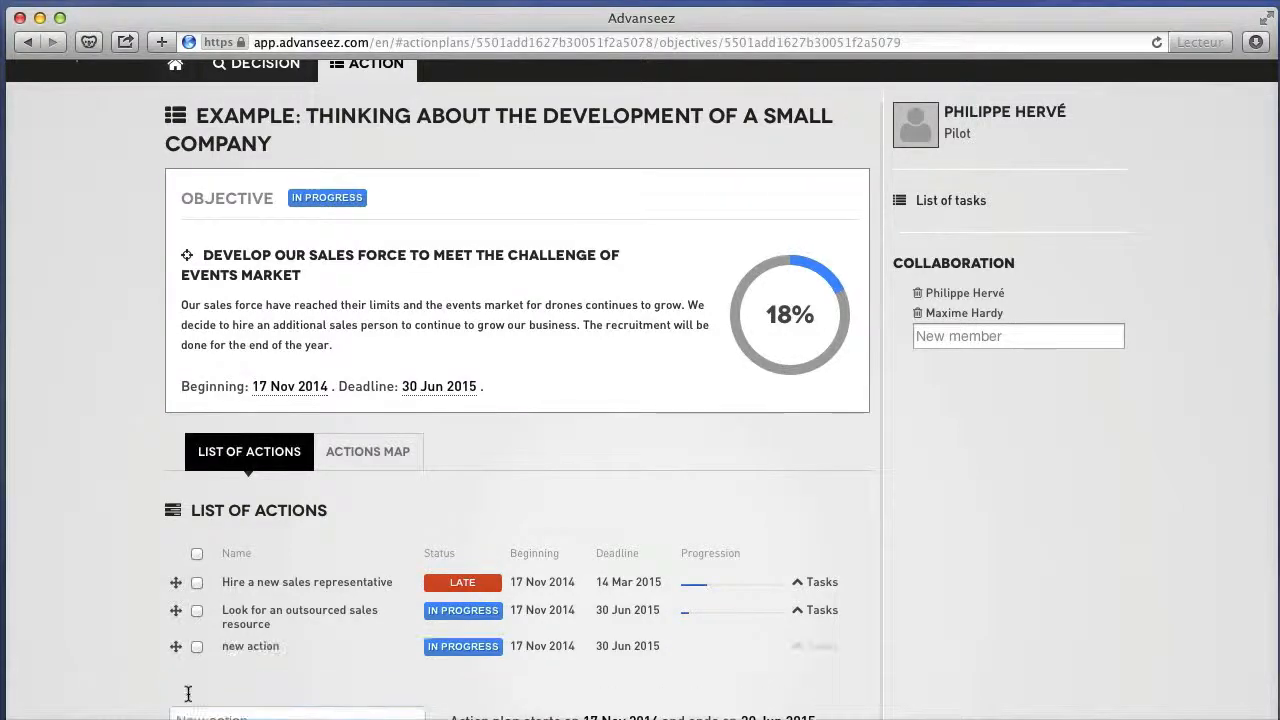
Display the objective's actions map and select the point of "new action" at the crossing of the axes.
scroll(155, 697, "down", 1)
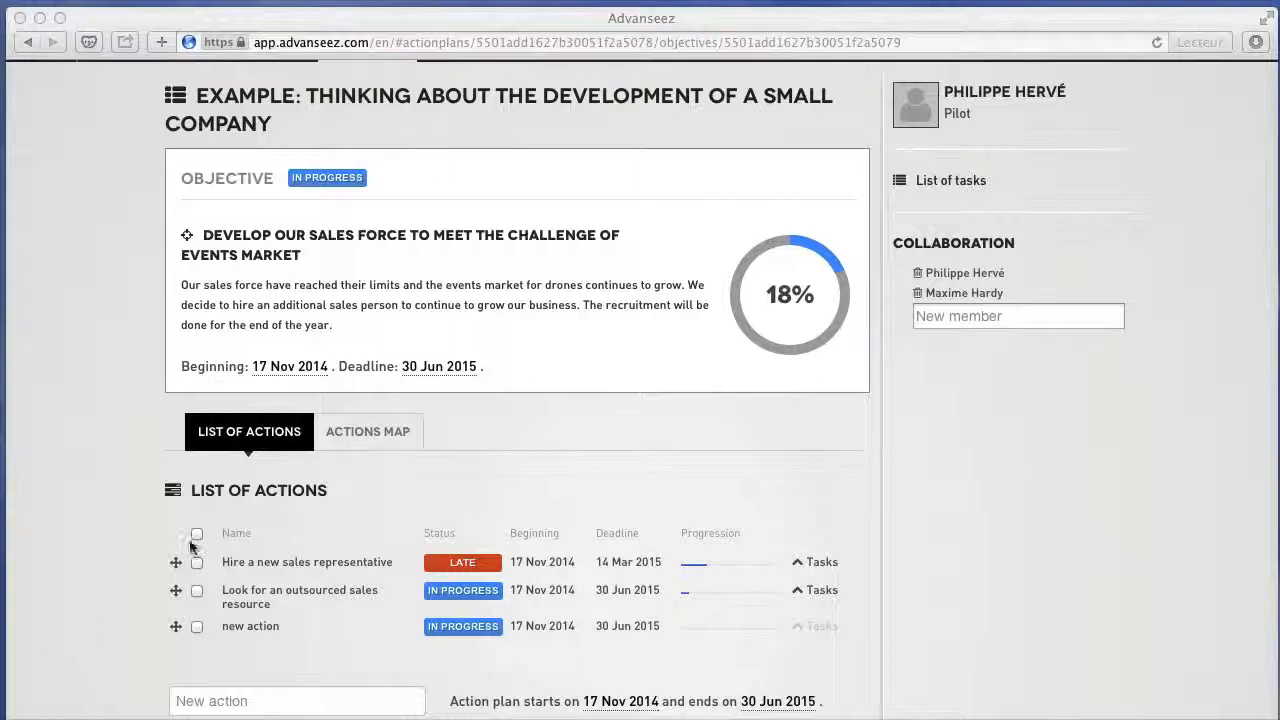
left_click(368, 432)
left_click(367, 431)
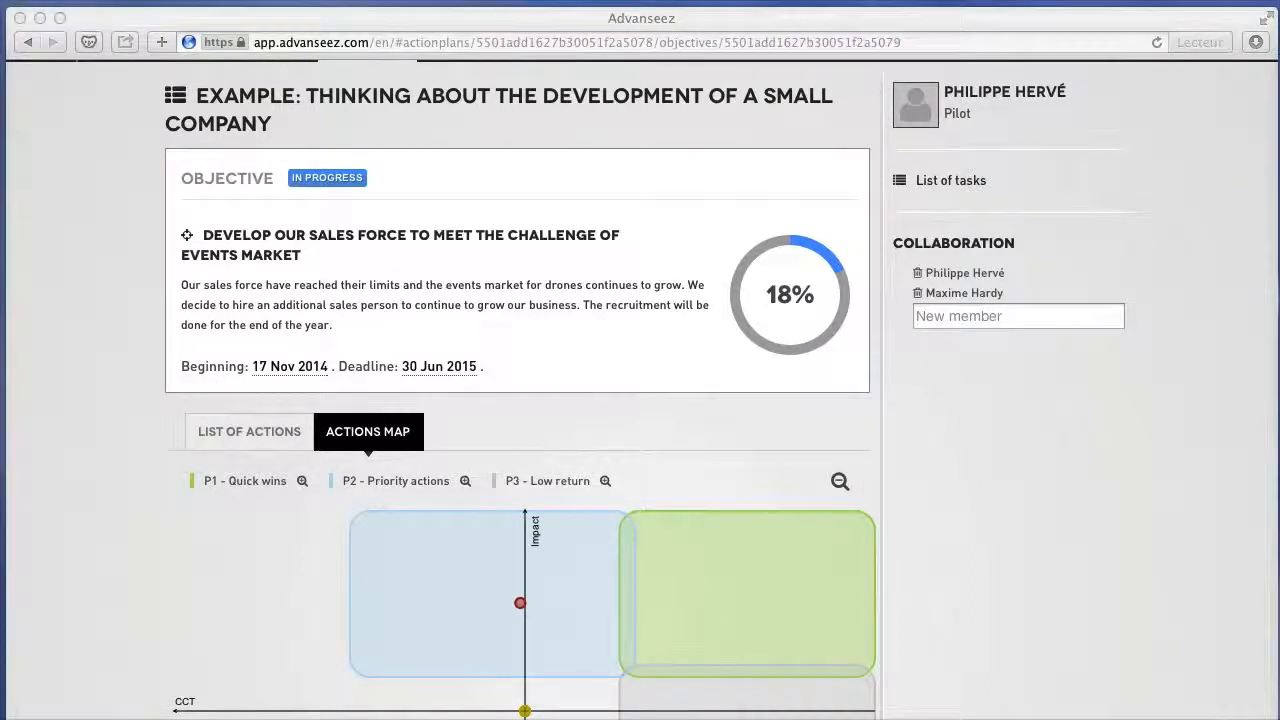
left_click(238, 617)
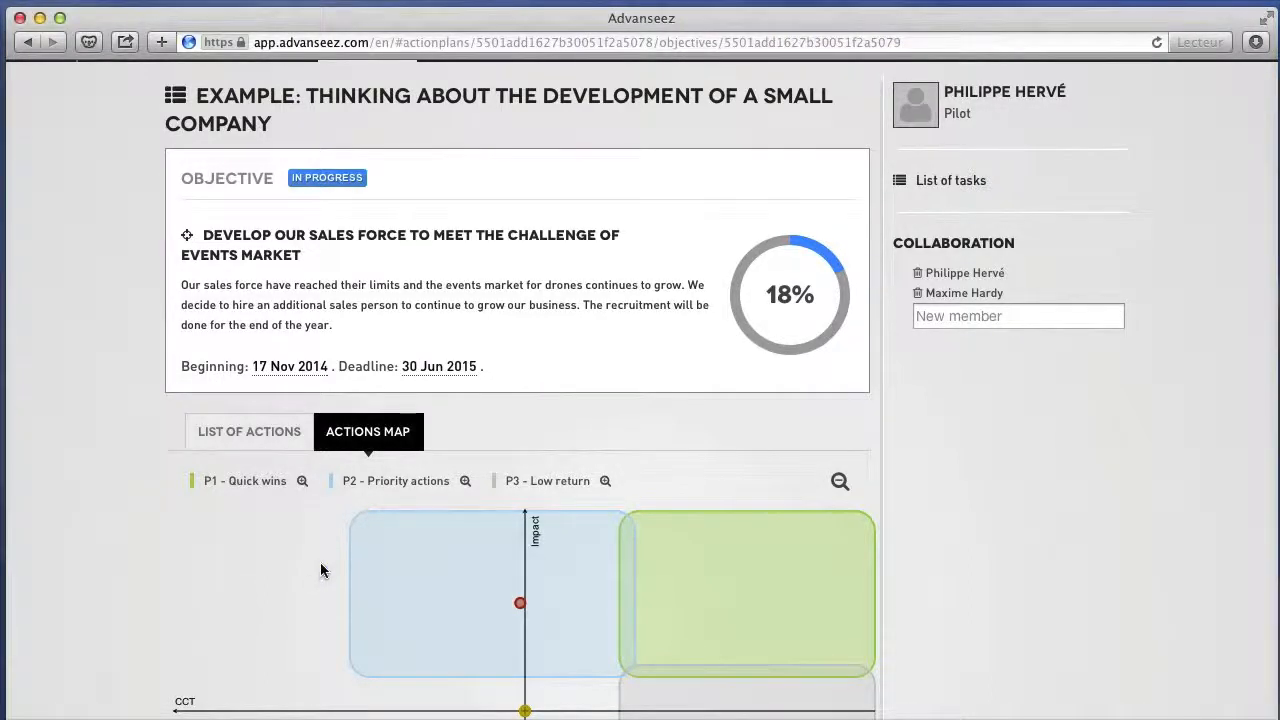
scroll(321, 570, "down", 5)
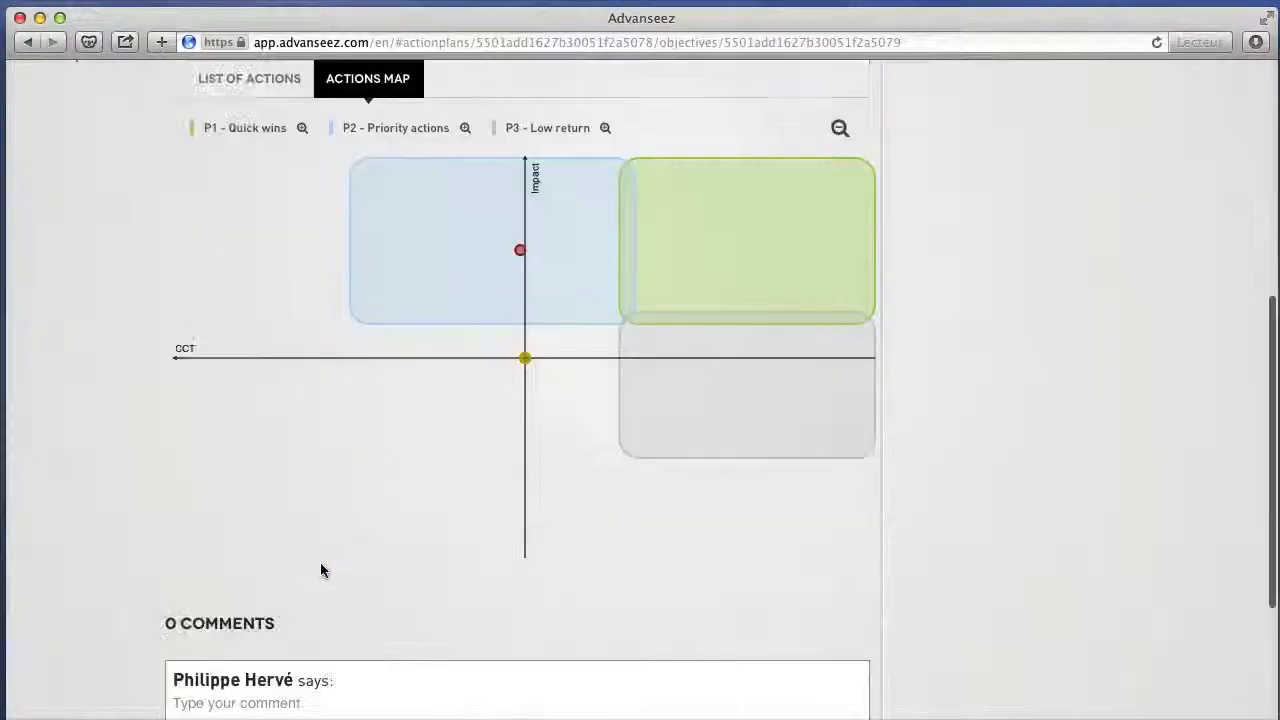
scroll(446, 426, "down", 1)
left_click(524, 301)
Set the new action's contribution to objective to 9%, cost to 29%, complexity to 75% and time to 20%.
scroll(449, 409, "down", 4)
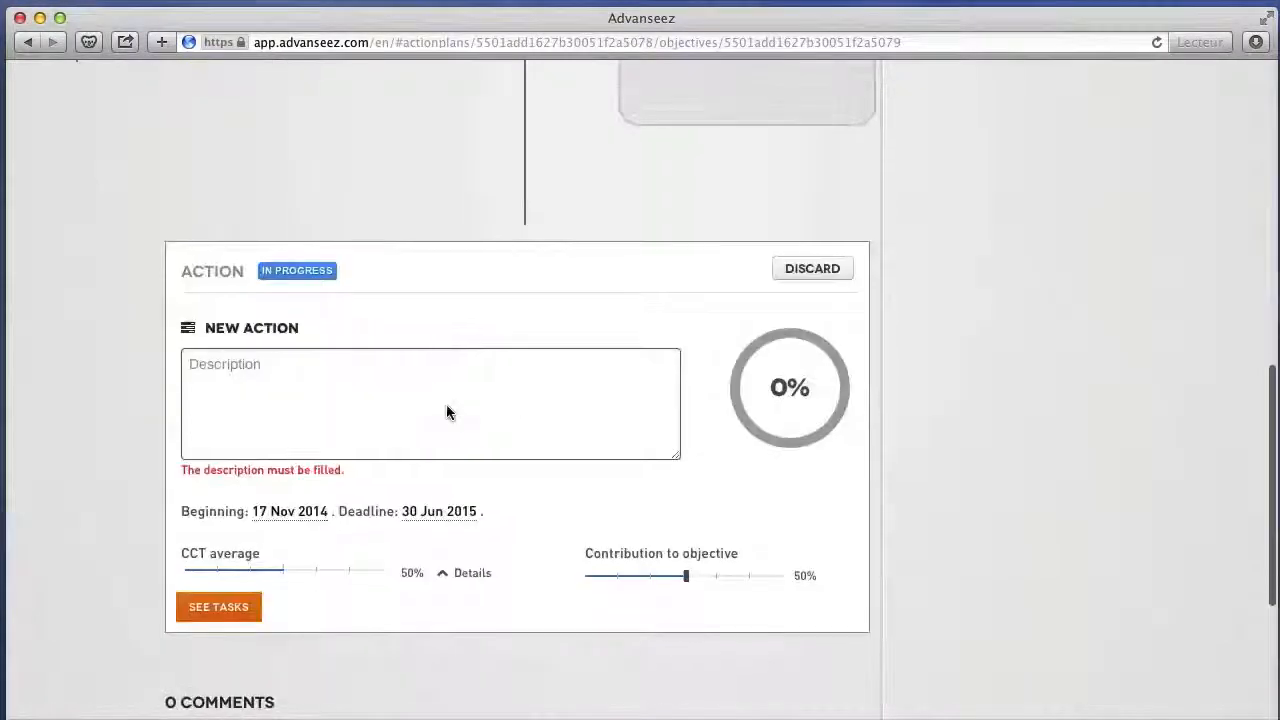
left_click(462, 574)
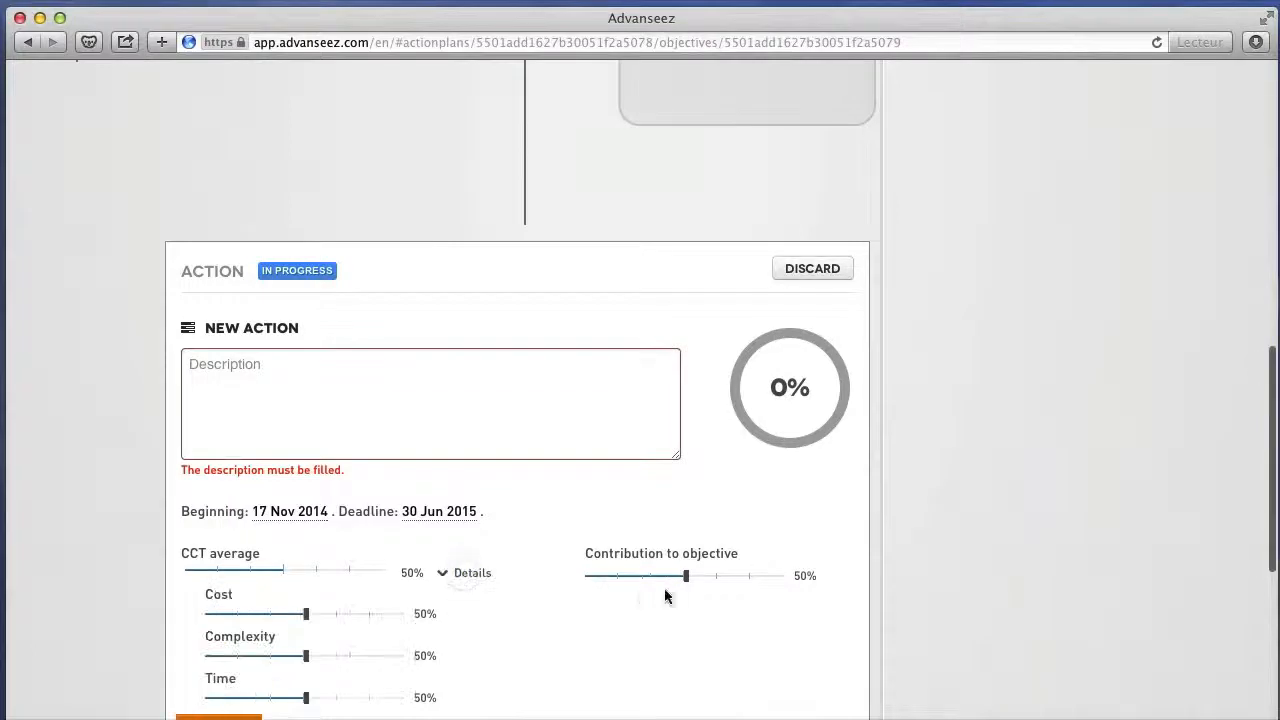
left_click_drag(686, 575, 604, 580)
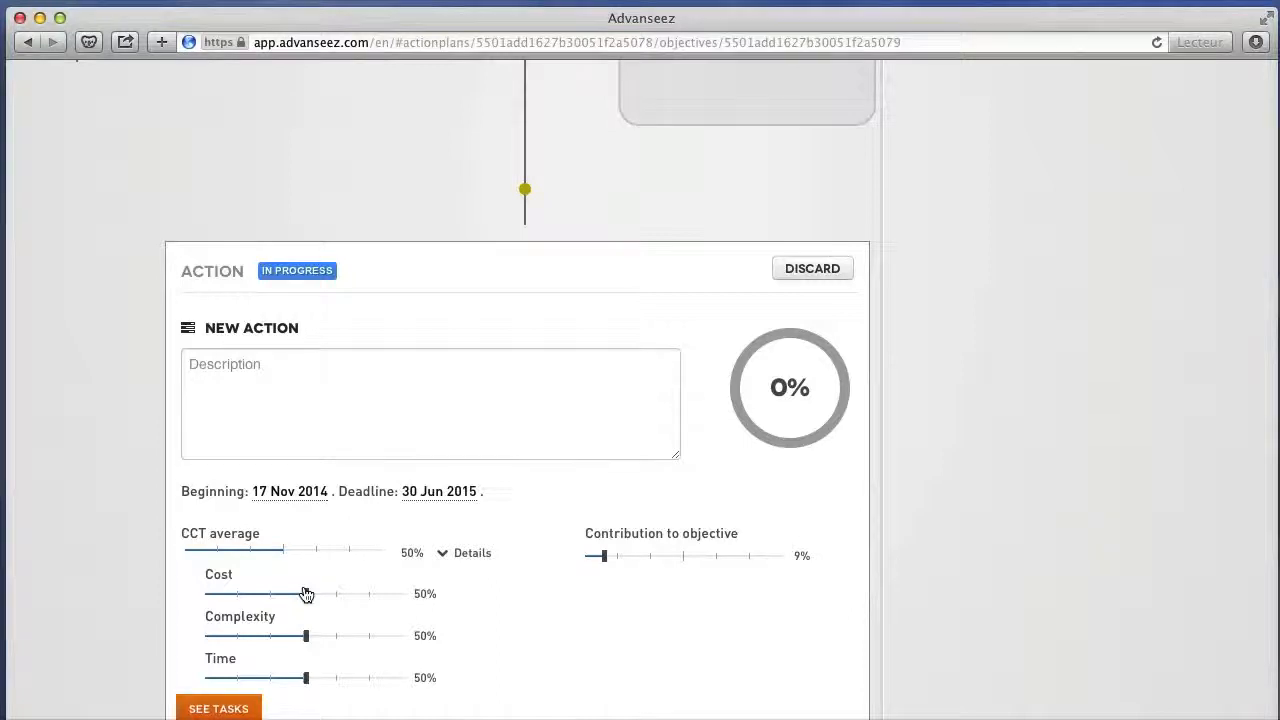
left_click_drag(306, 594, 264, 594)
left_click_drag(306, 640, 355, 645)
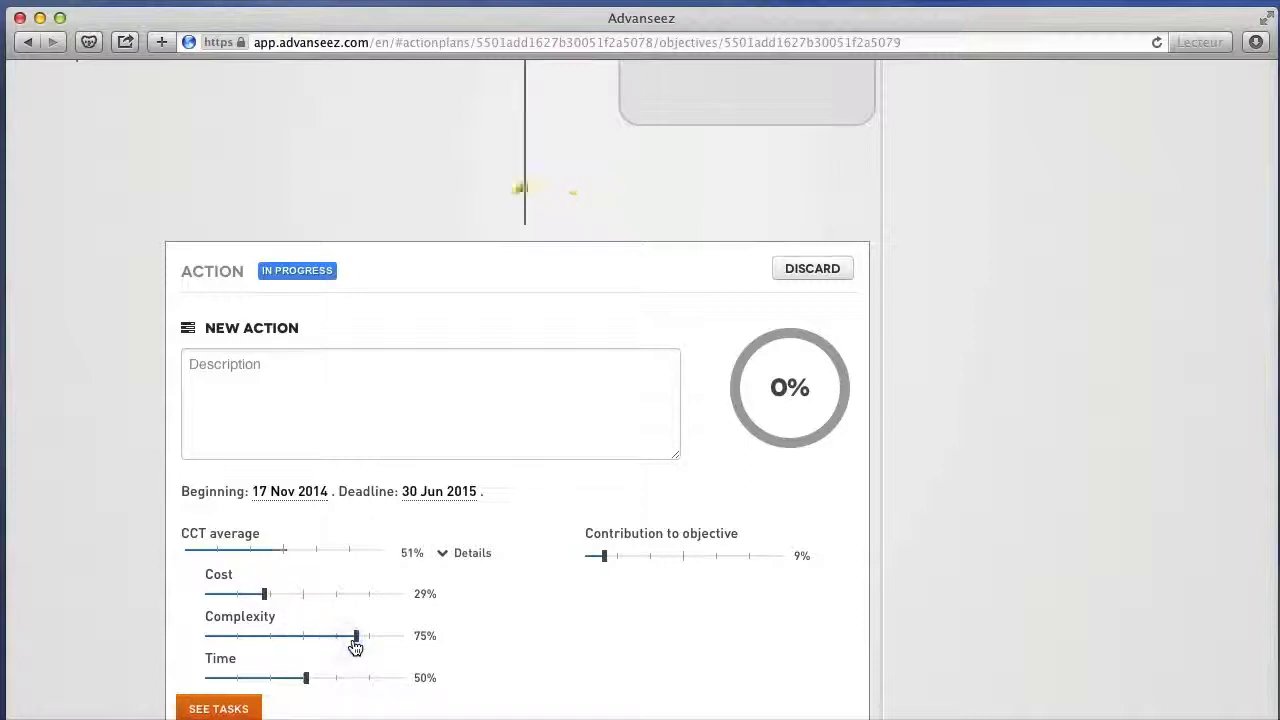
left_click_drag(310, 686, 247, 678)
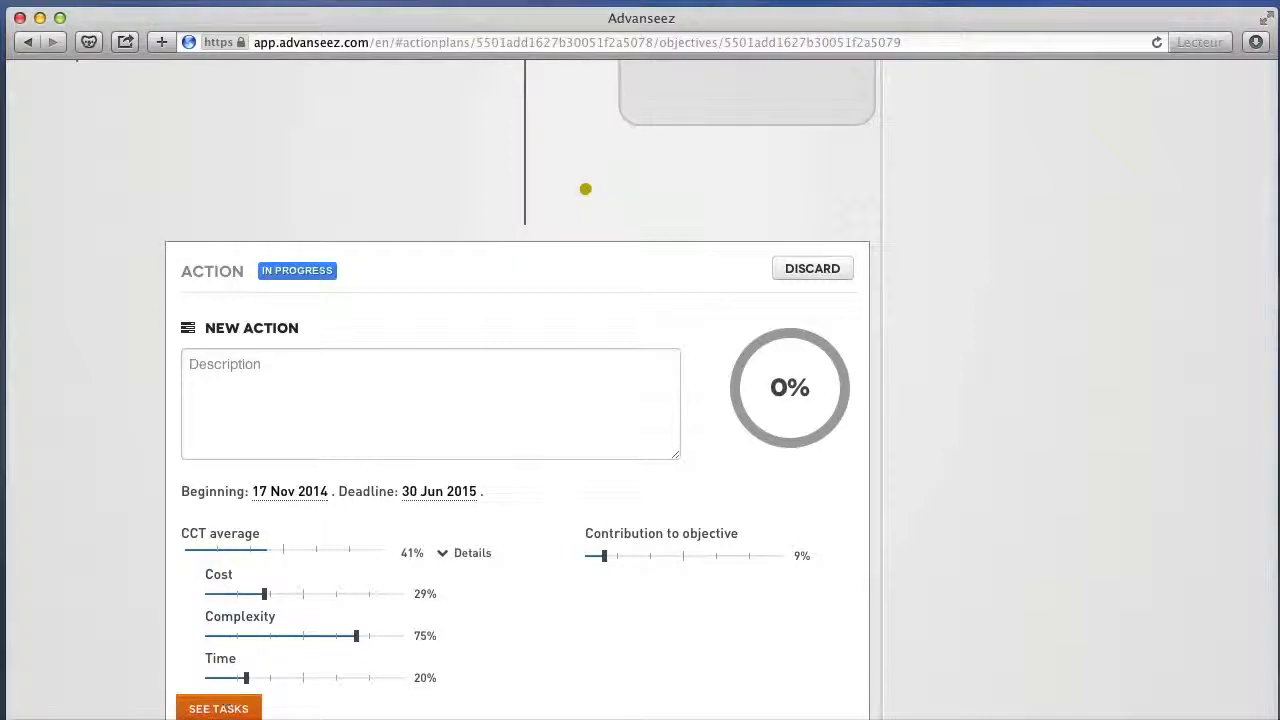
left_click(113, 572)
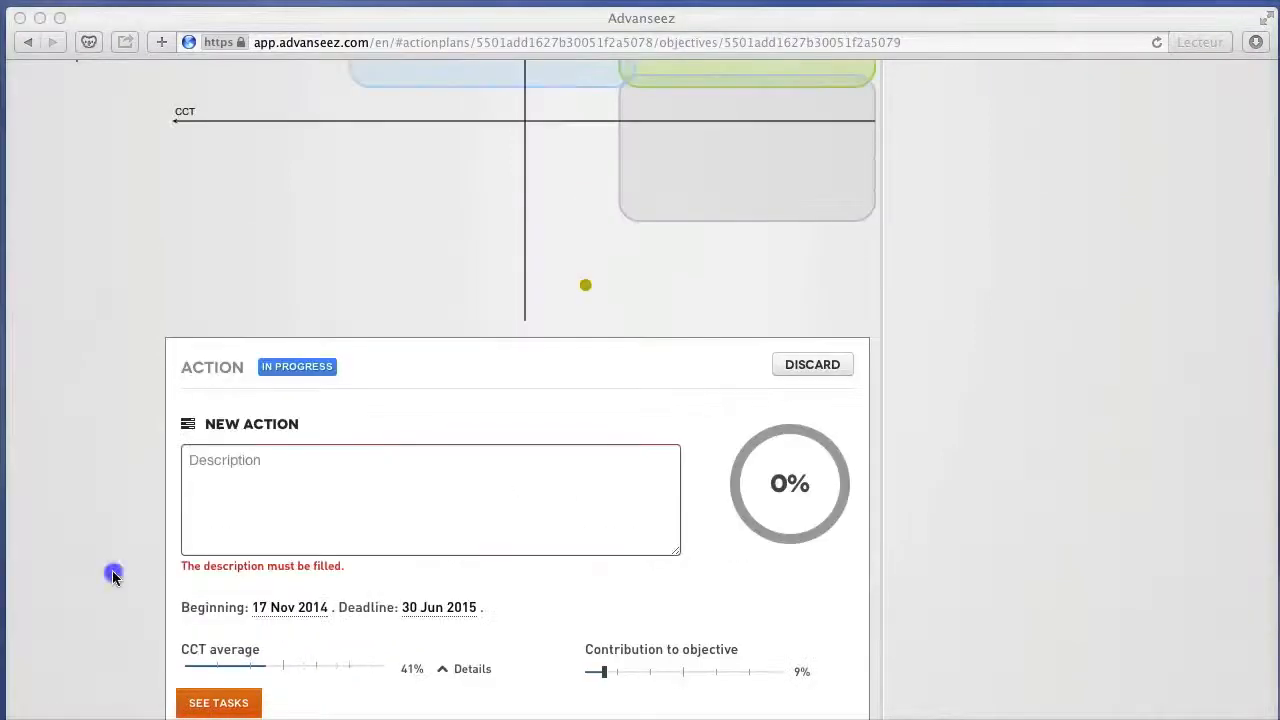
Open the list of tasks across all action plans, expand every plan and collapse them all again.
scroll(113, 572, "up", 3)
scroll(113, 577, "up", 5)
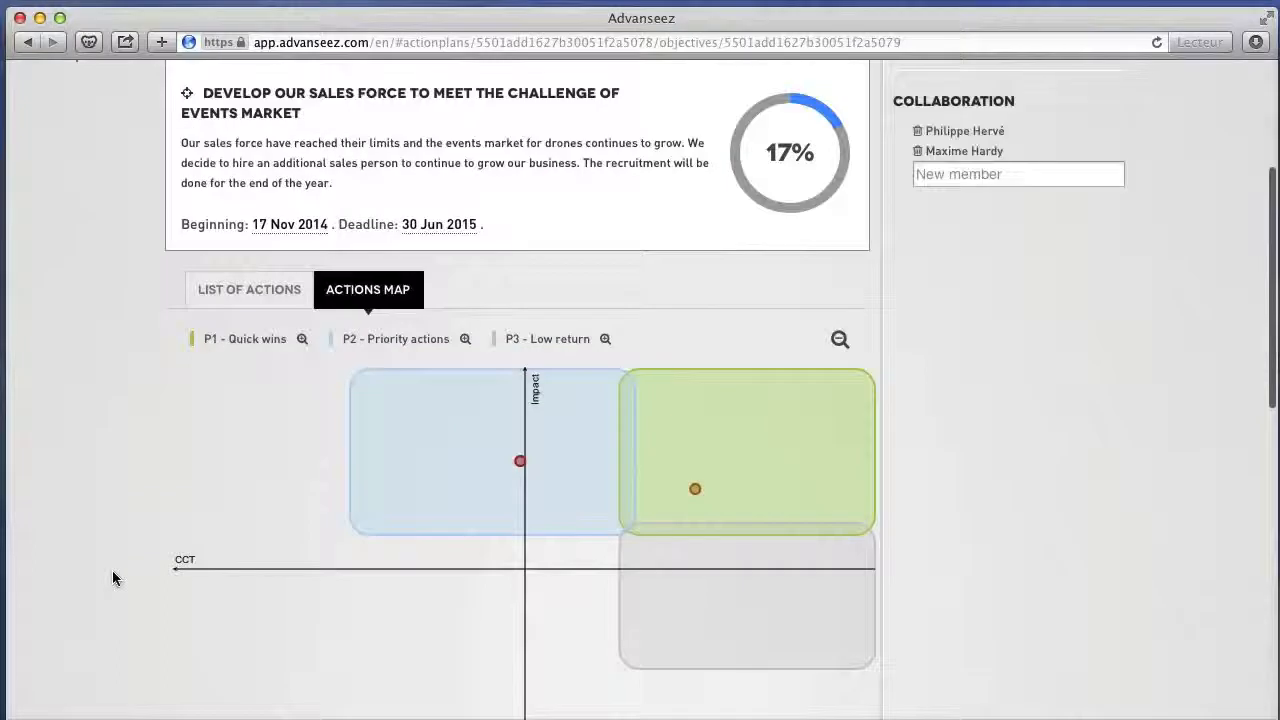
scroll(210, 517, "up", 1)
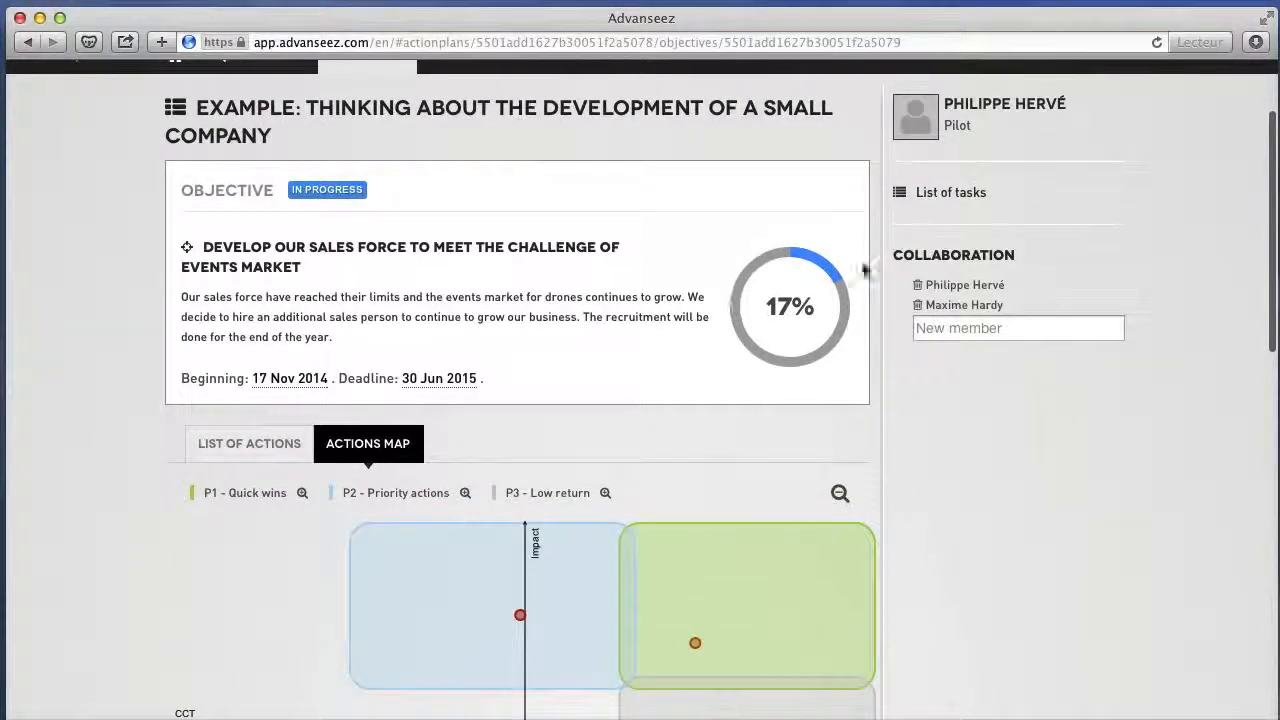
left_click(947, 193)
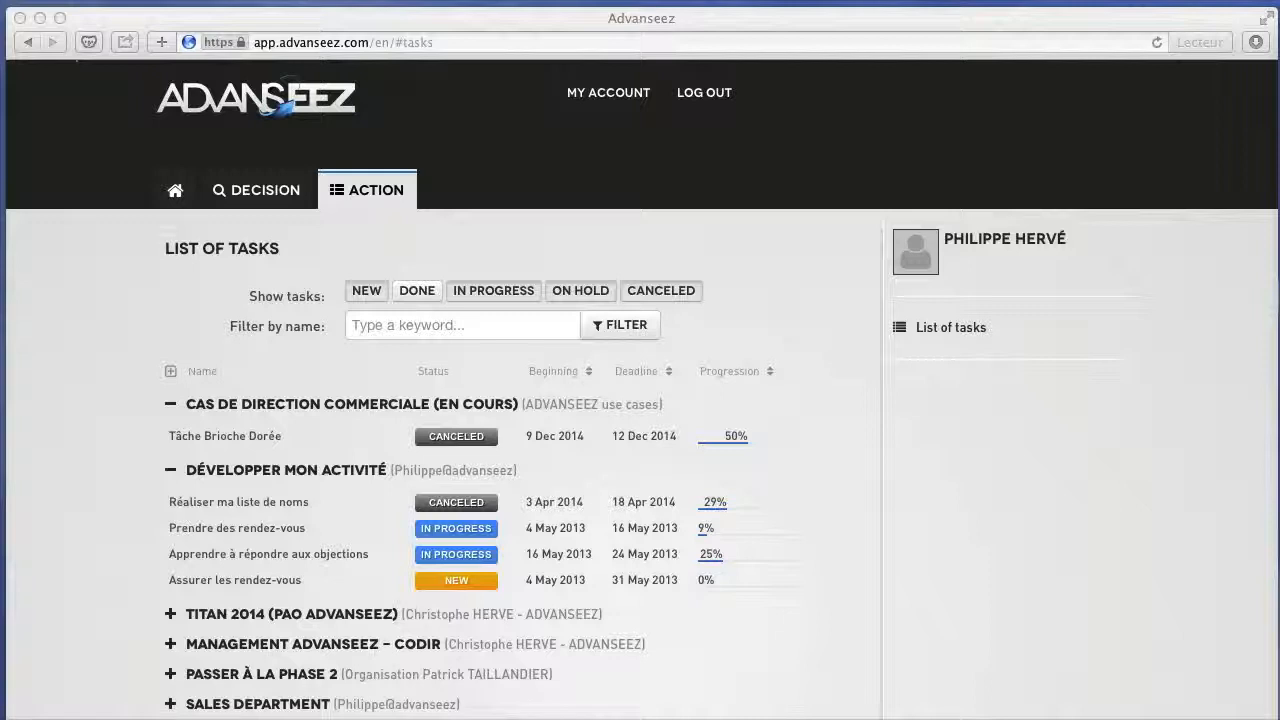
left_click(170, 373)
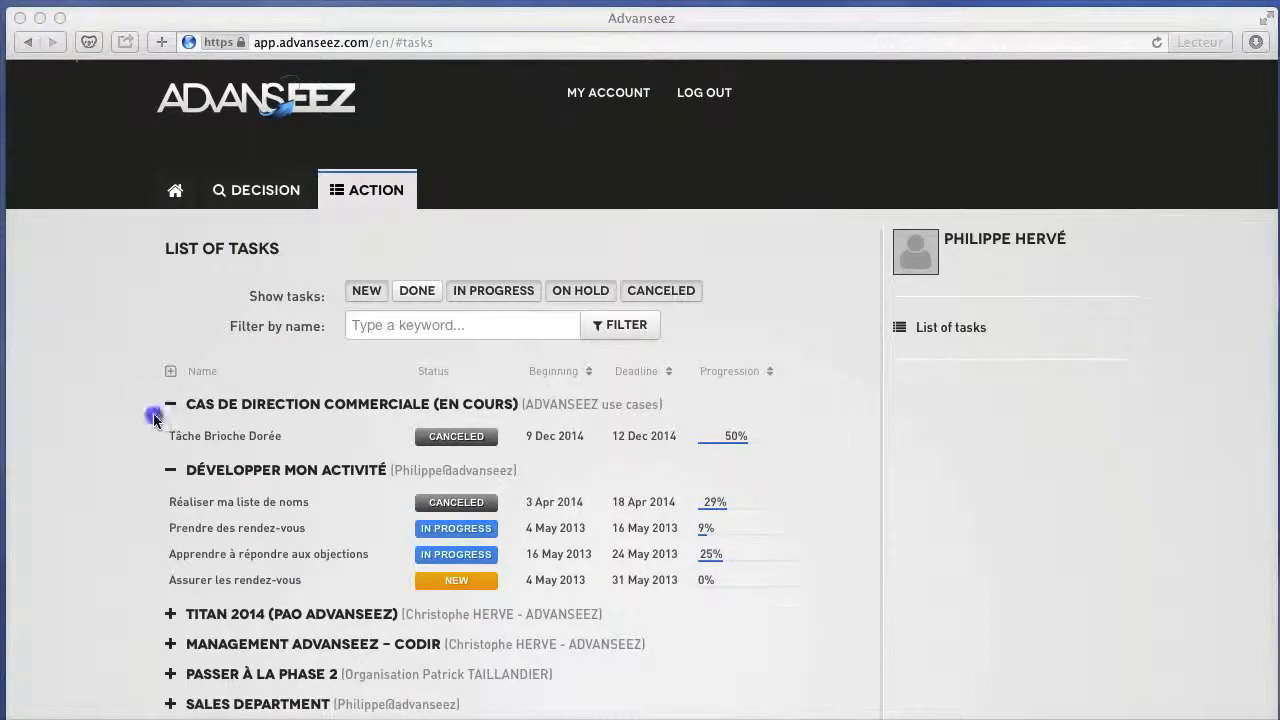
left_click(168, 372)
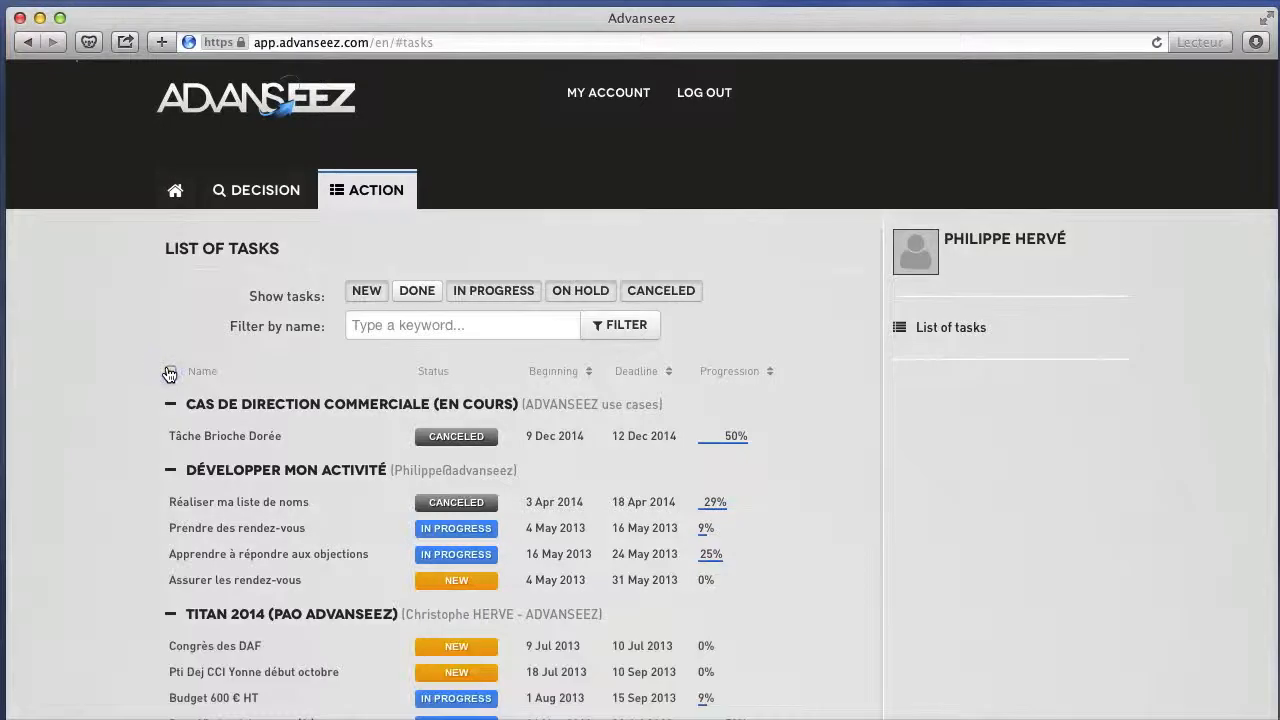
left_click(168, 372)
Expand the plan "Example: Thinking about the development of a small company" in the list and examine its tasks.
scroll(168, 374, "down", 3)
scroll(168, 375, "down", 2)
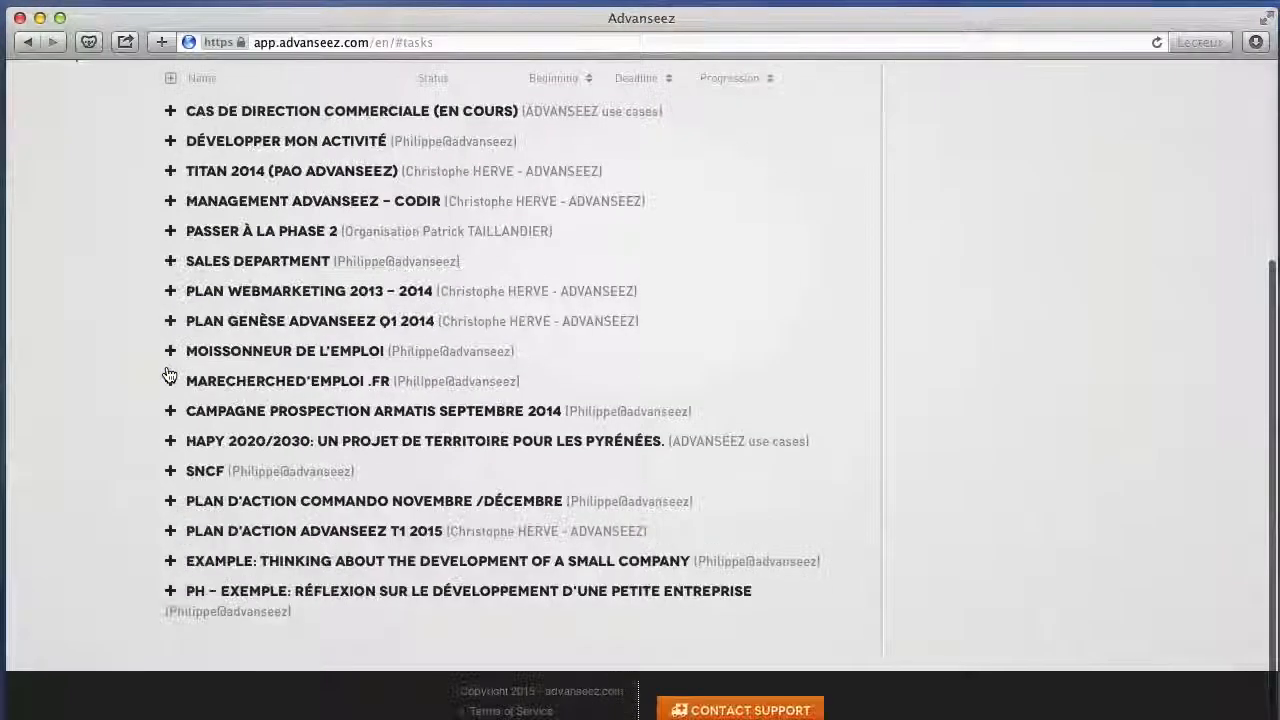
left_click(170, 561)
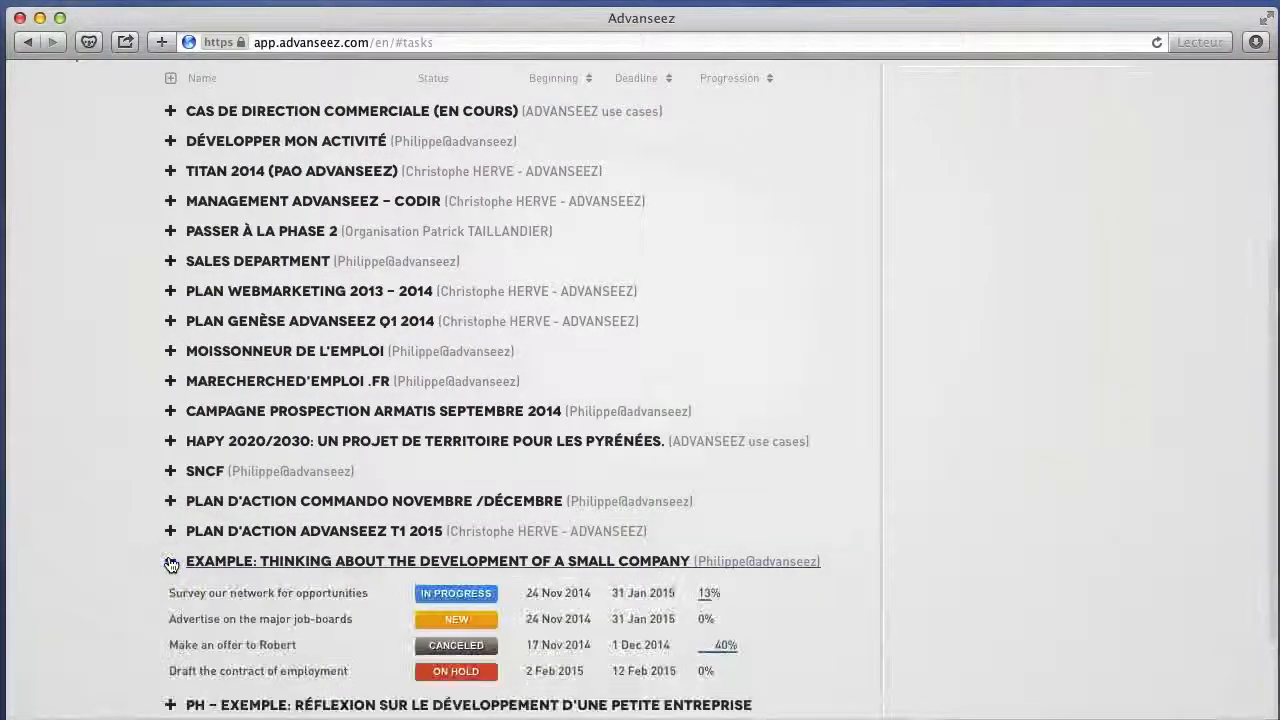
scroll(168, 558, "down", 3)
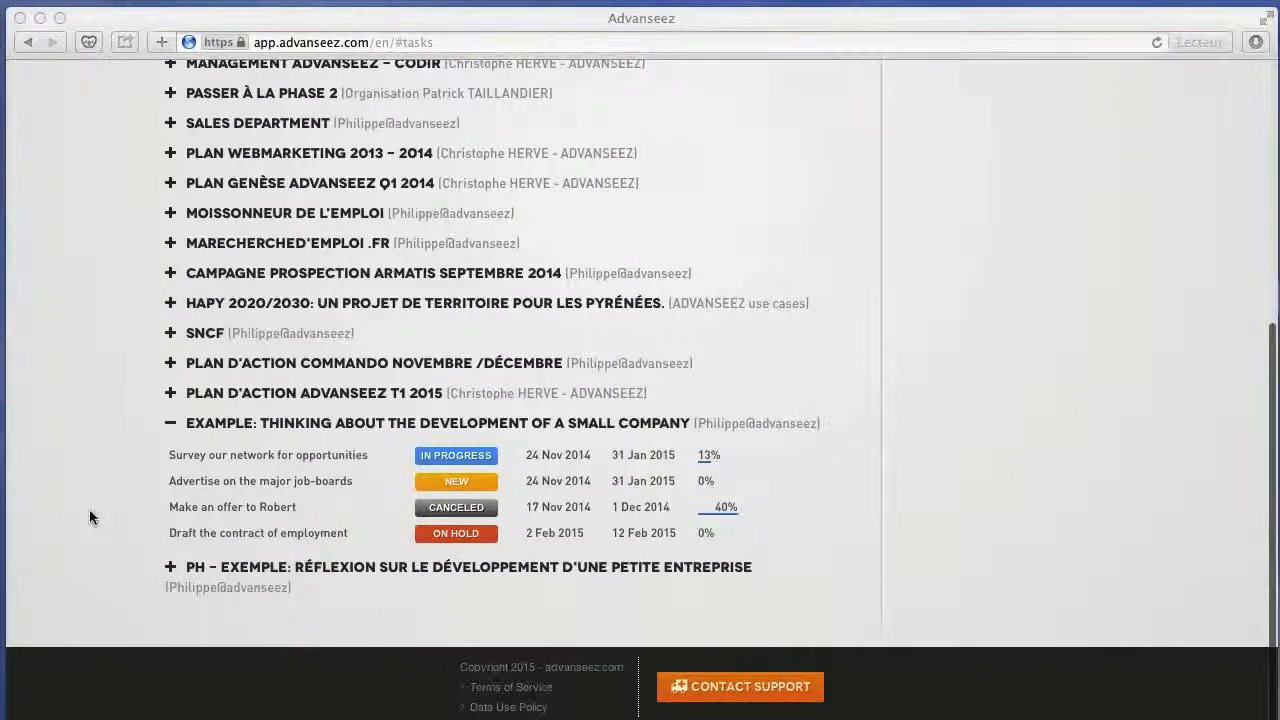
Expand the tasks of the plan "Développer mon activité" and include done tasks in the list's status filter.
scroll(89, 516, "up", 8)
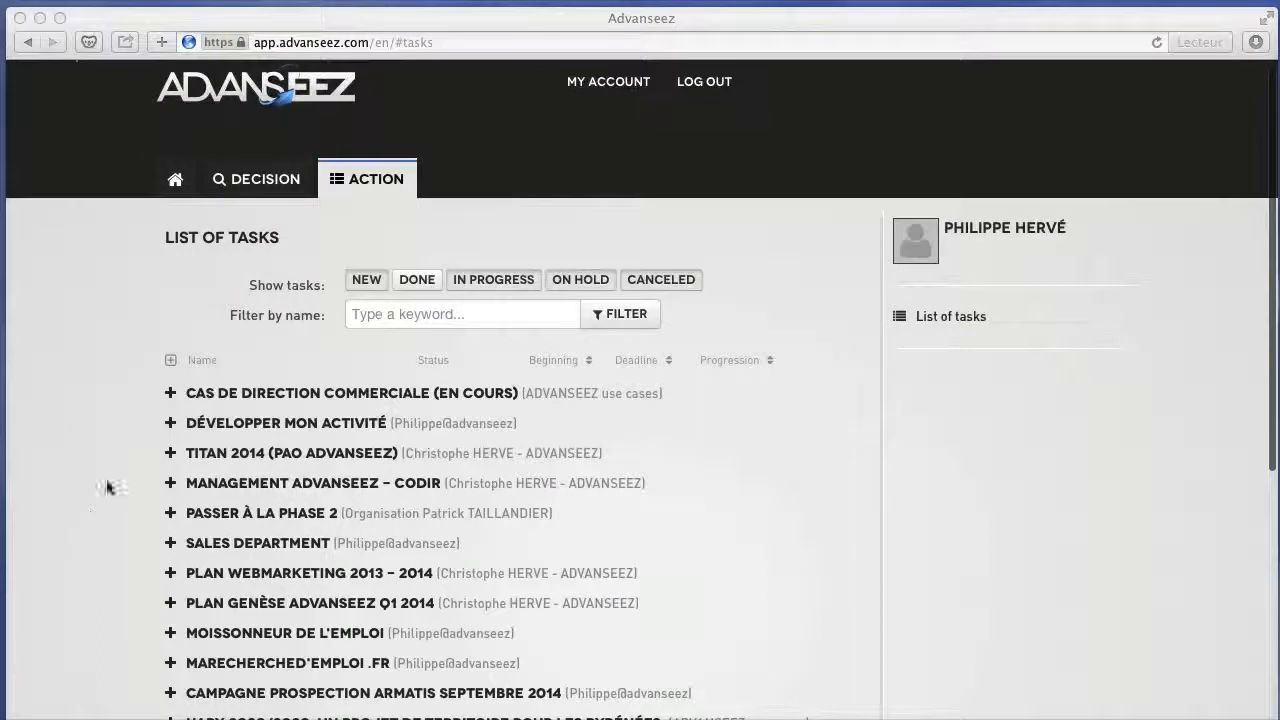
left_click(170, 390)
left_click(171, 423)
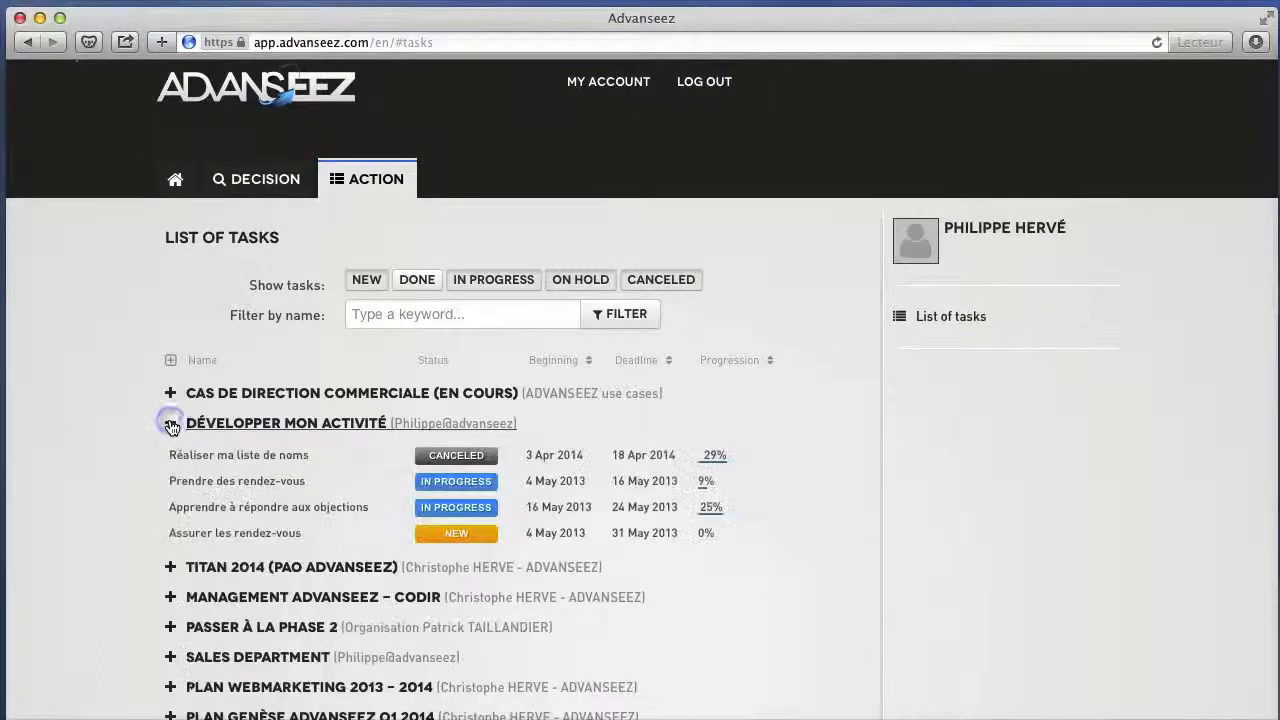
left_click(424, 288)
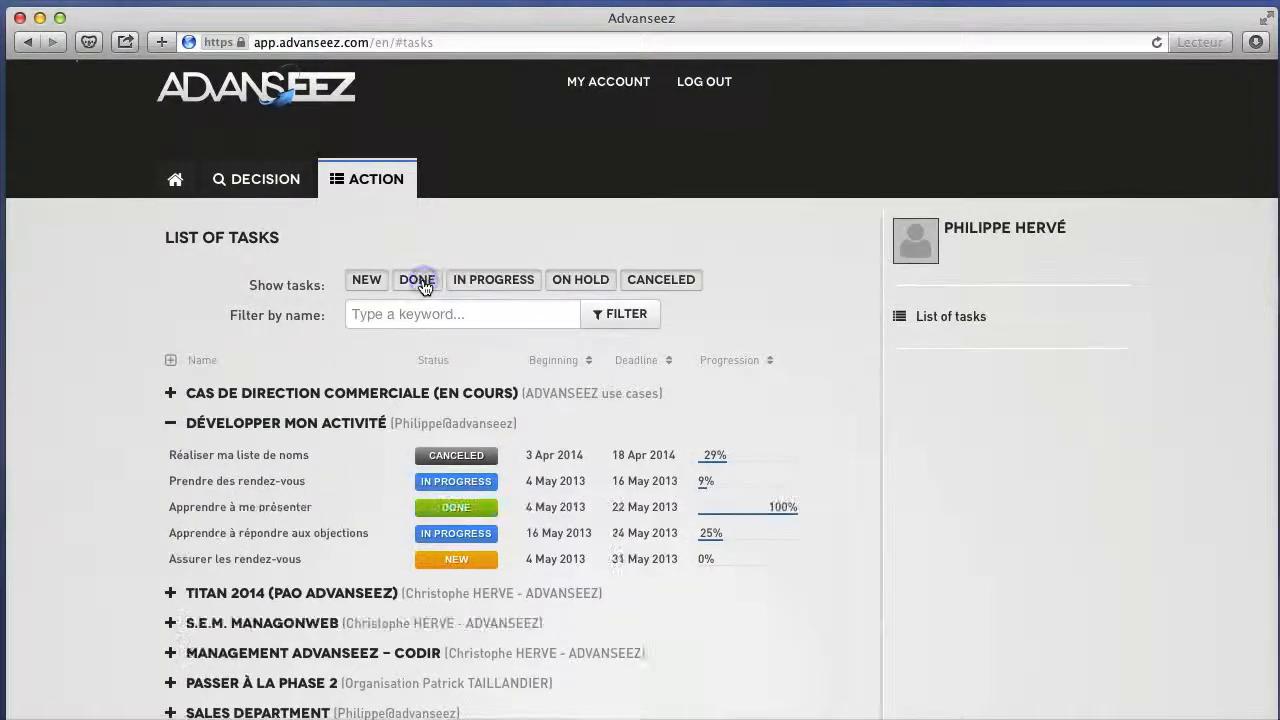
Exclude in-progress, on-hold, canceled and new tasks from the status filter so the list shows only done tasks.
left_click(487, 284)
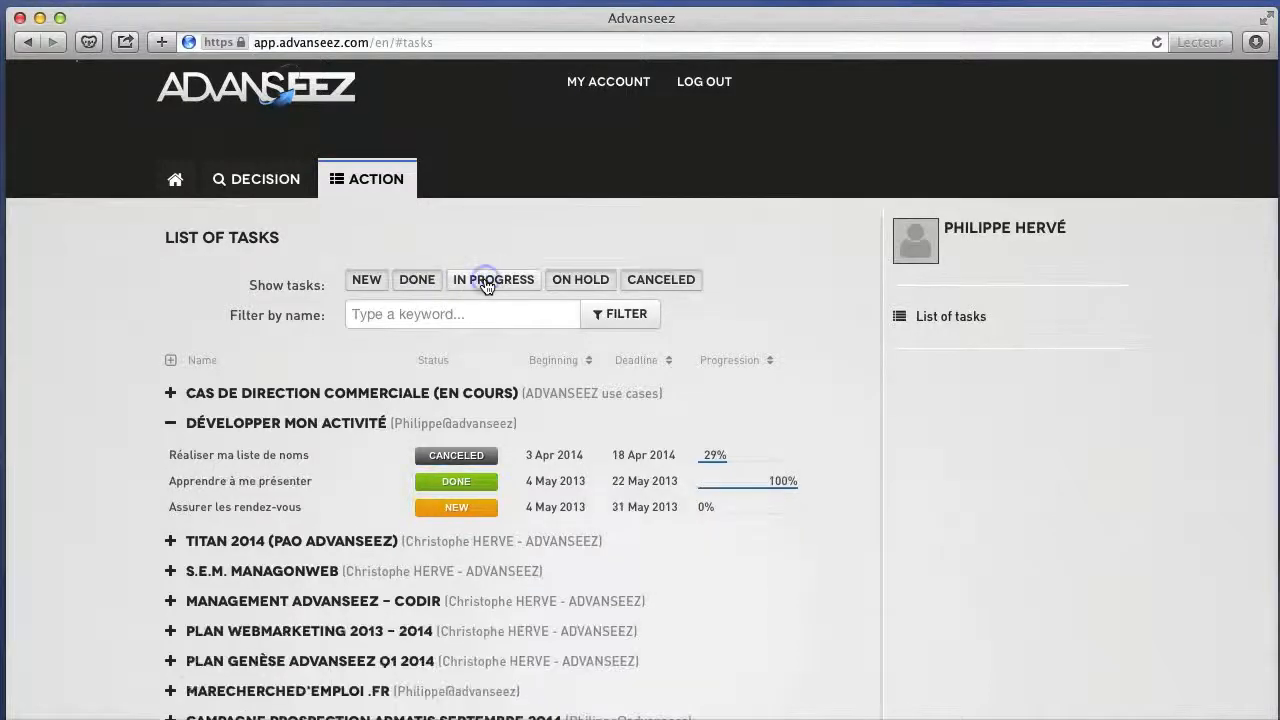
left_click(570, 281)
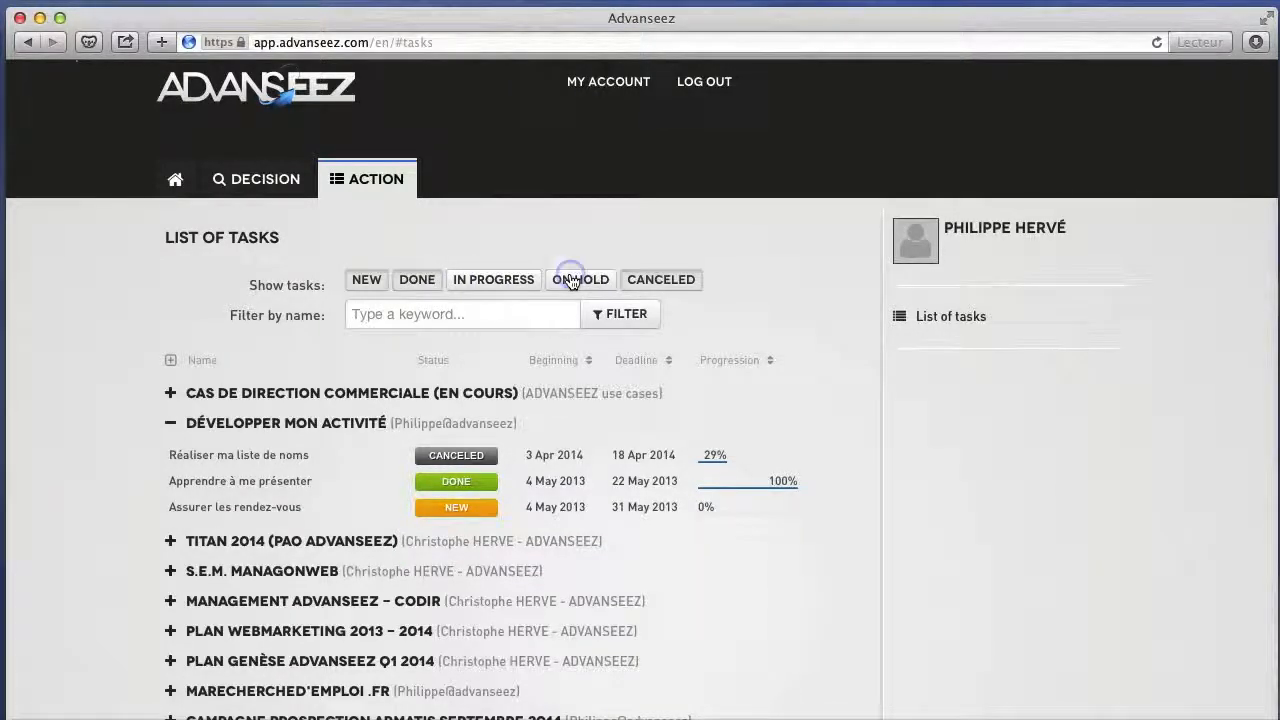
left_click(664, 281)
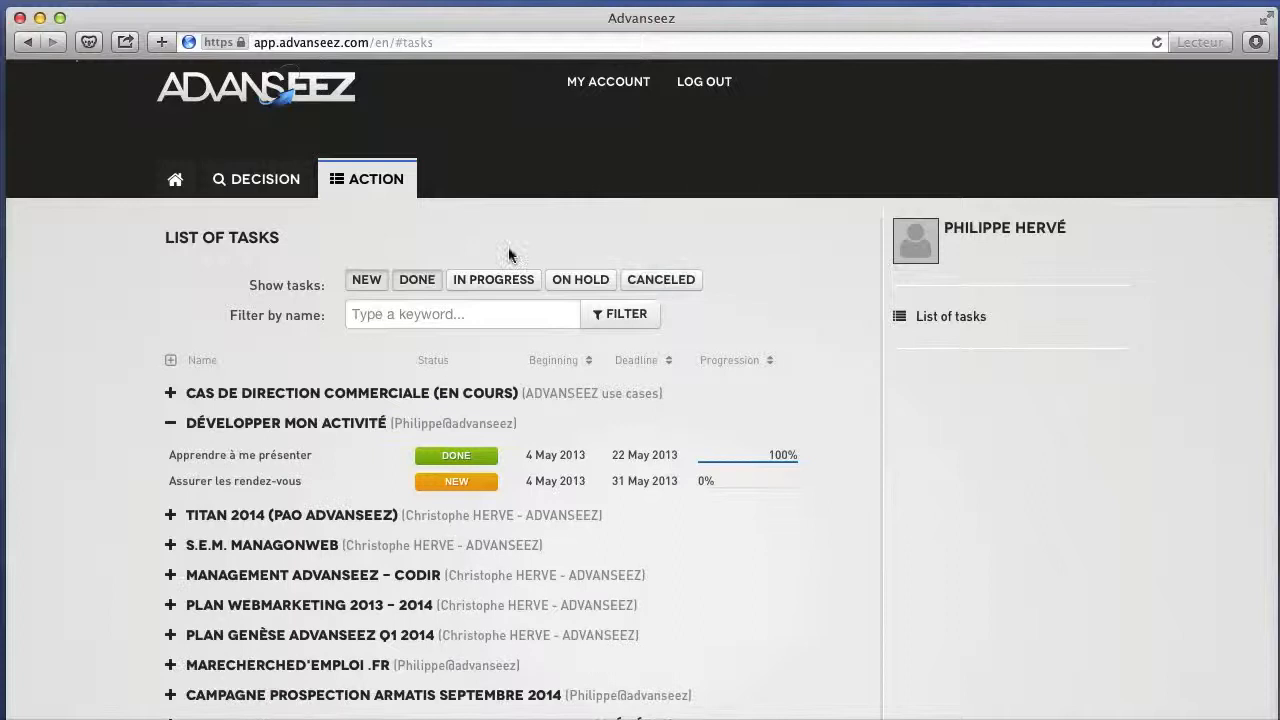
left_click(366, 281)
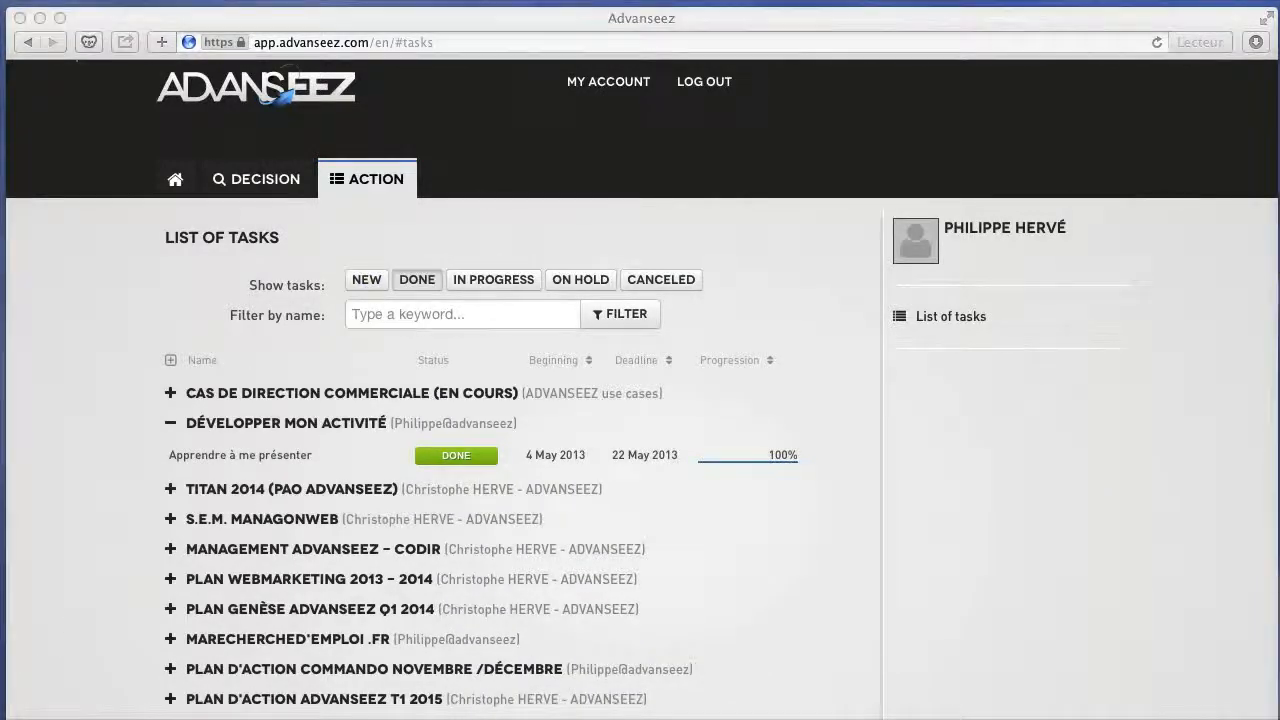
Collapse the plan "Développer mon activité" in the task list and return to the home page.
left_click(126, 378)
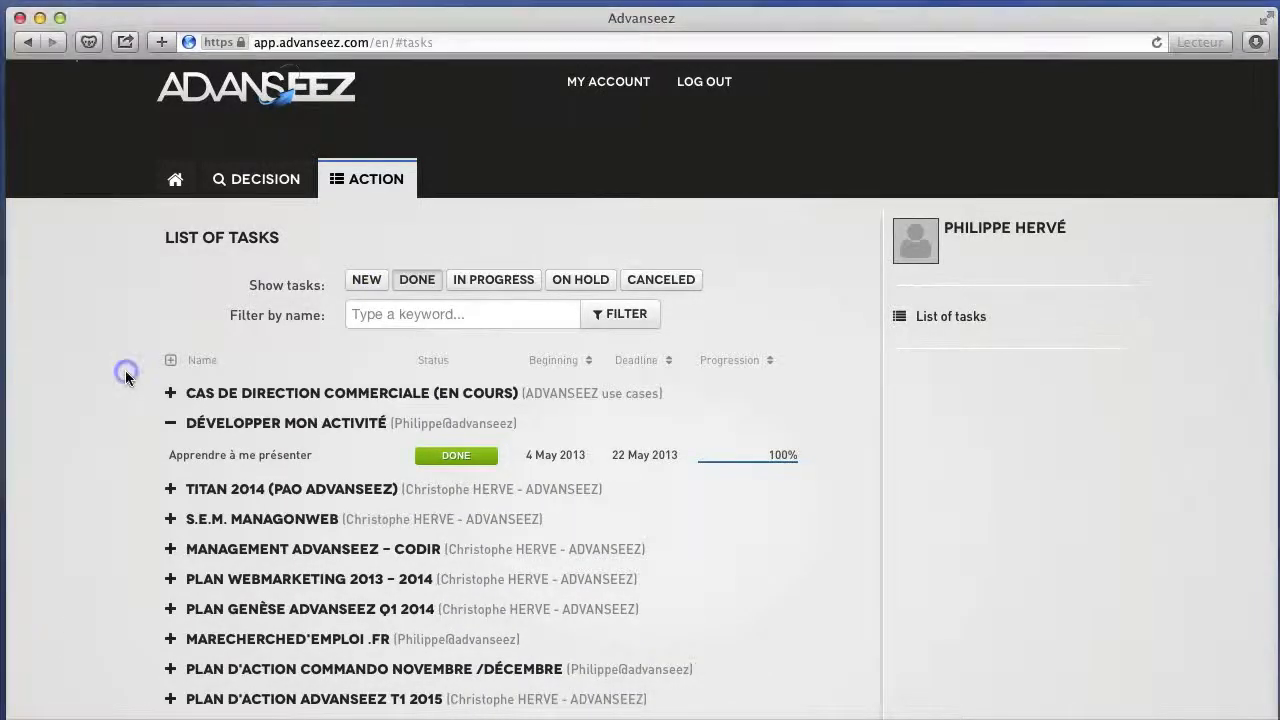
left_click(170, 426)
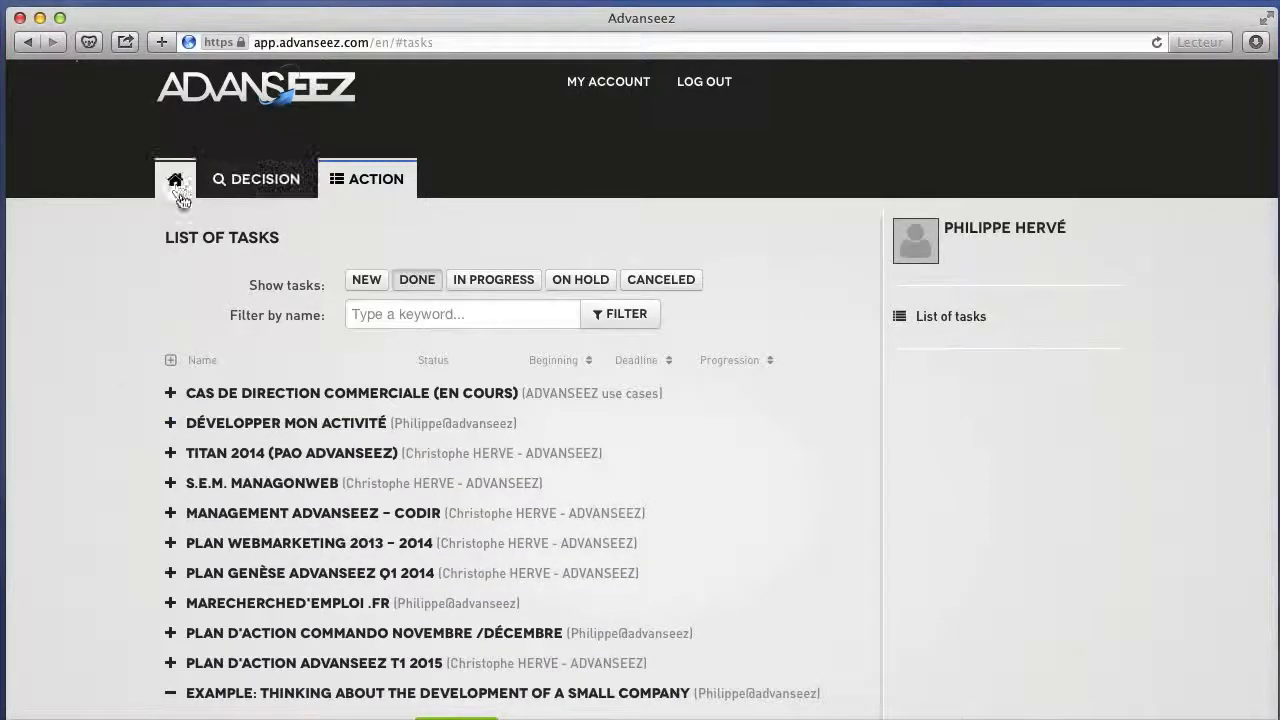
left_click(176, 182)
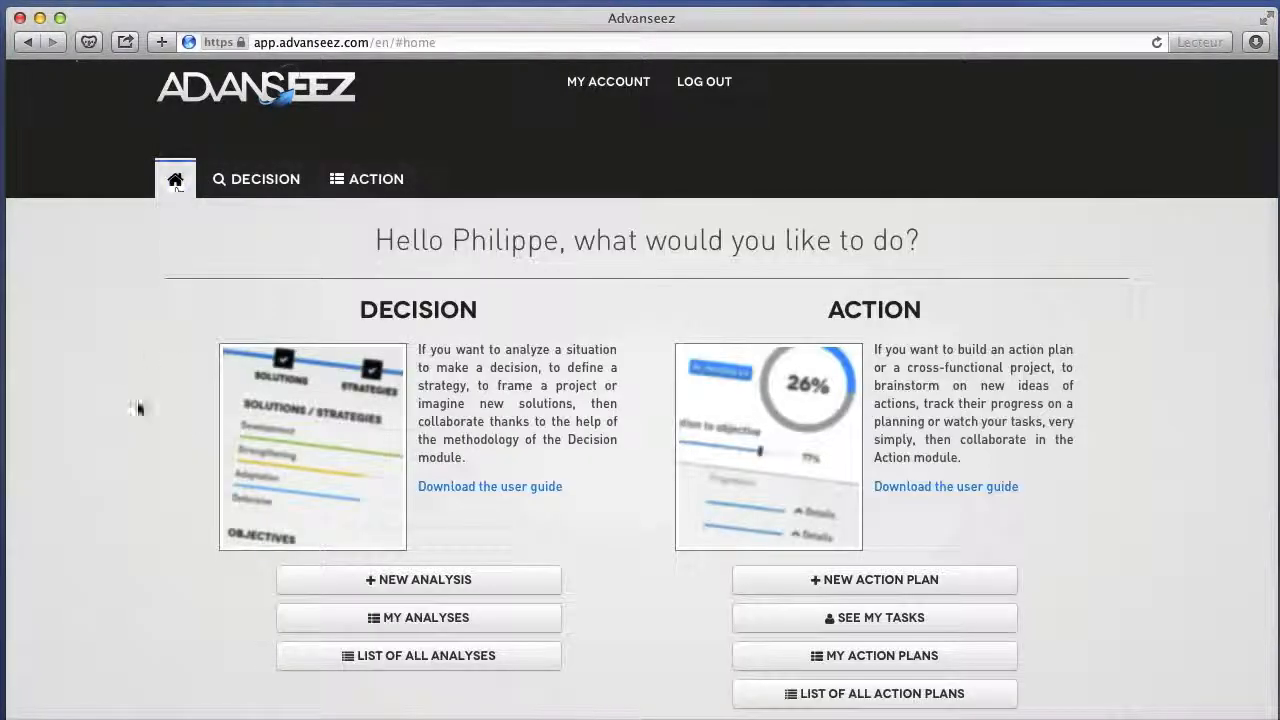